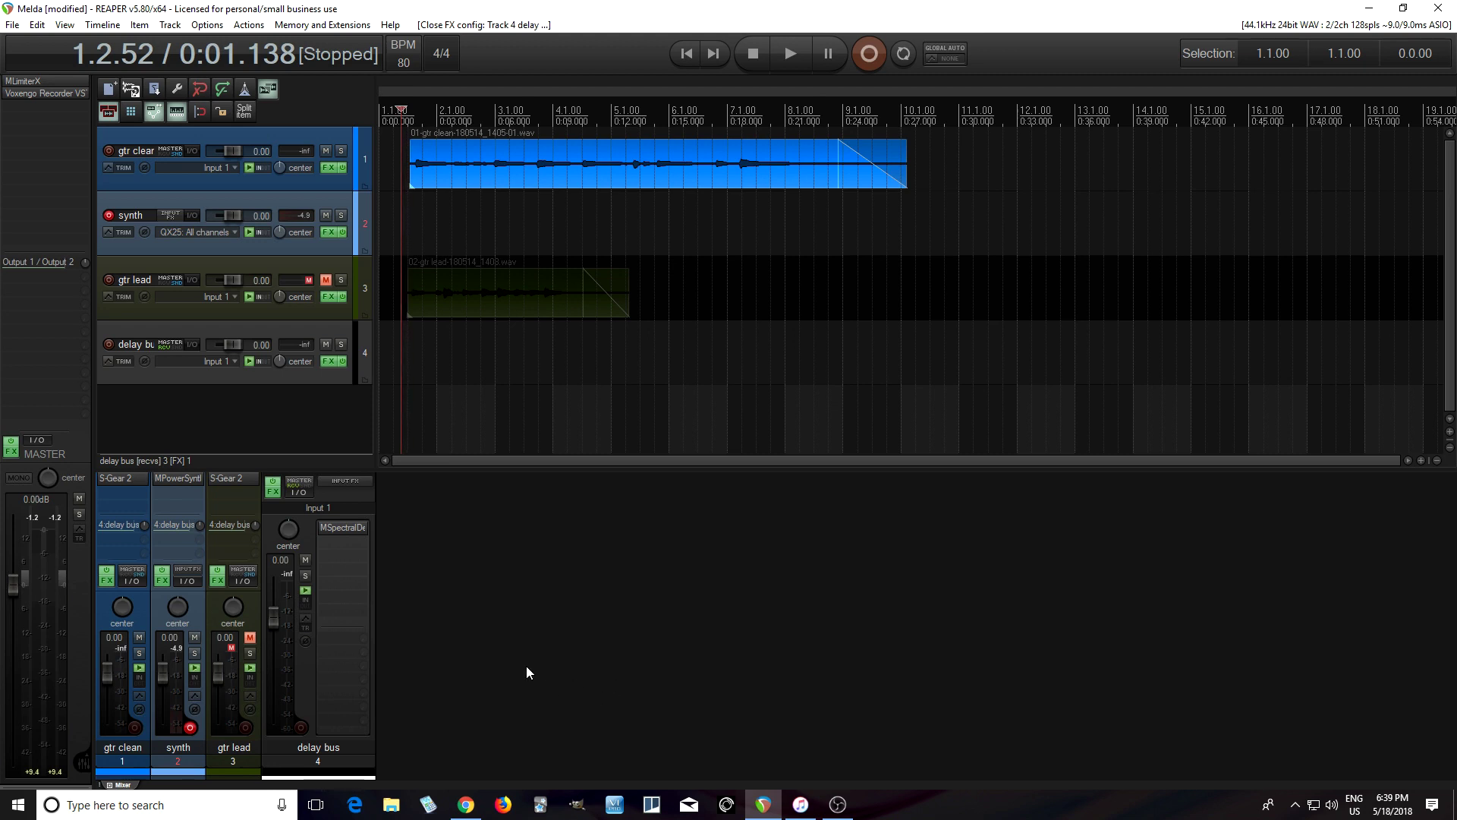
Open the MSpectralDelay plugin window from the delay bus channel's FX slot in the mixer
click(343, 527)
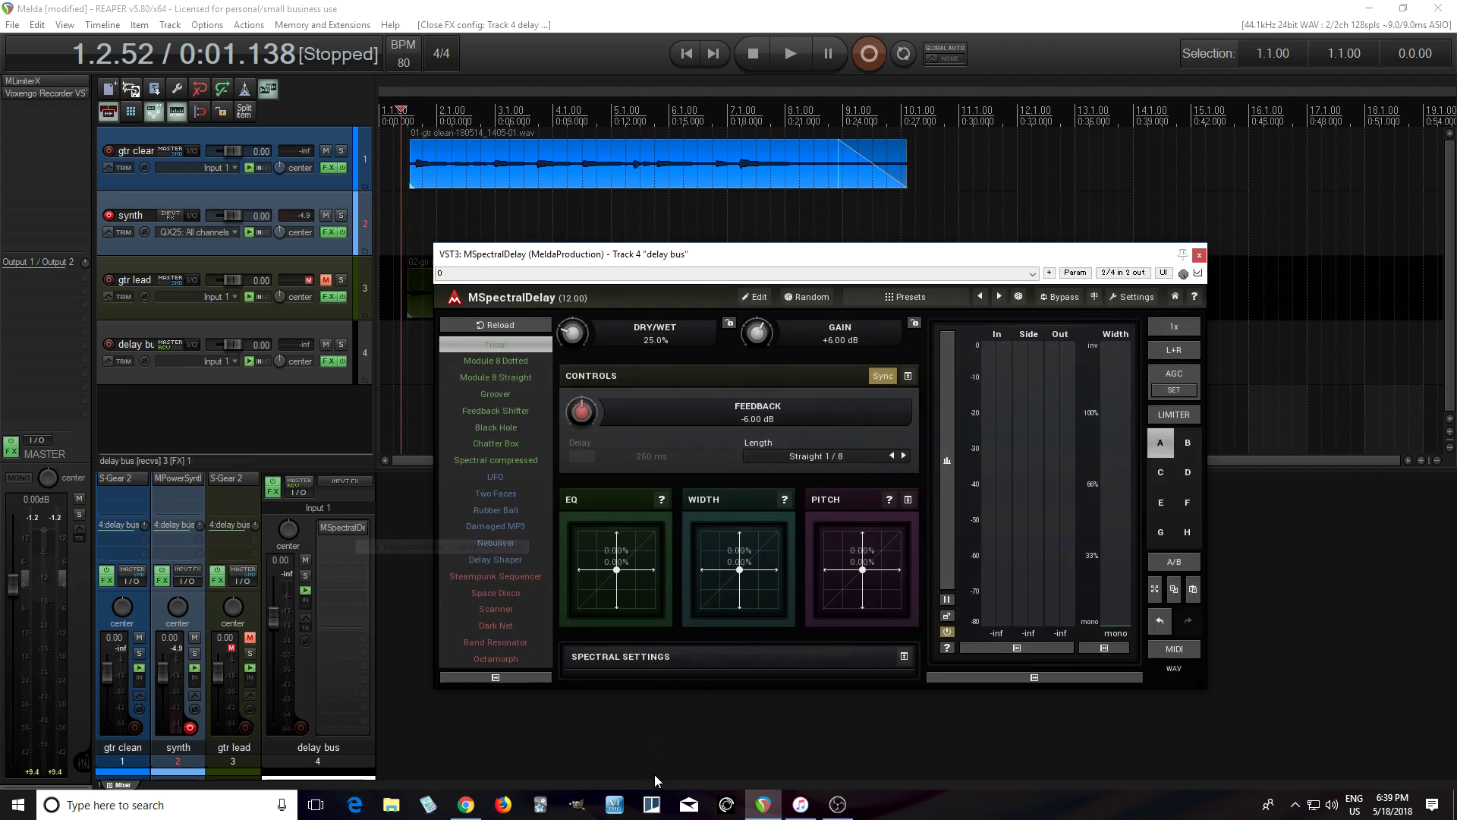
Nudge the plugin window higher, try pitch pad positions, then reset it to 0.00%/0.00%
mouse_move(797, 261)
mouse_down()
mouse_move(845, 275)
mouse_move(829, 307)
mouse_move(812, 236)
mouse_up()
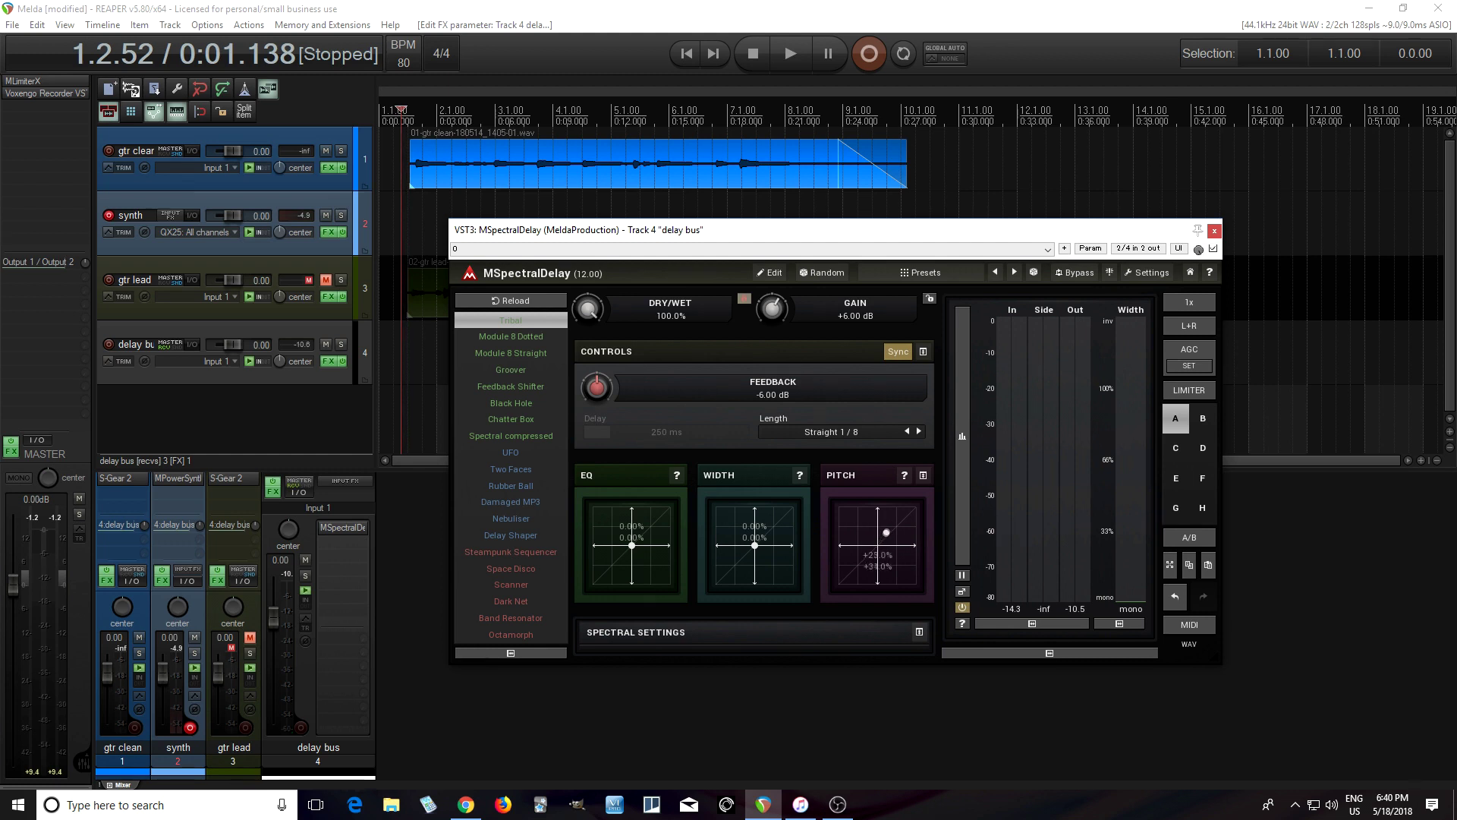
drag(878, 546, 857, 573)
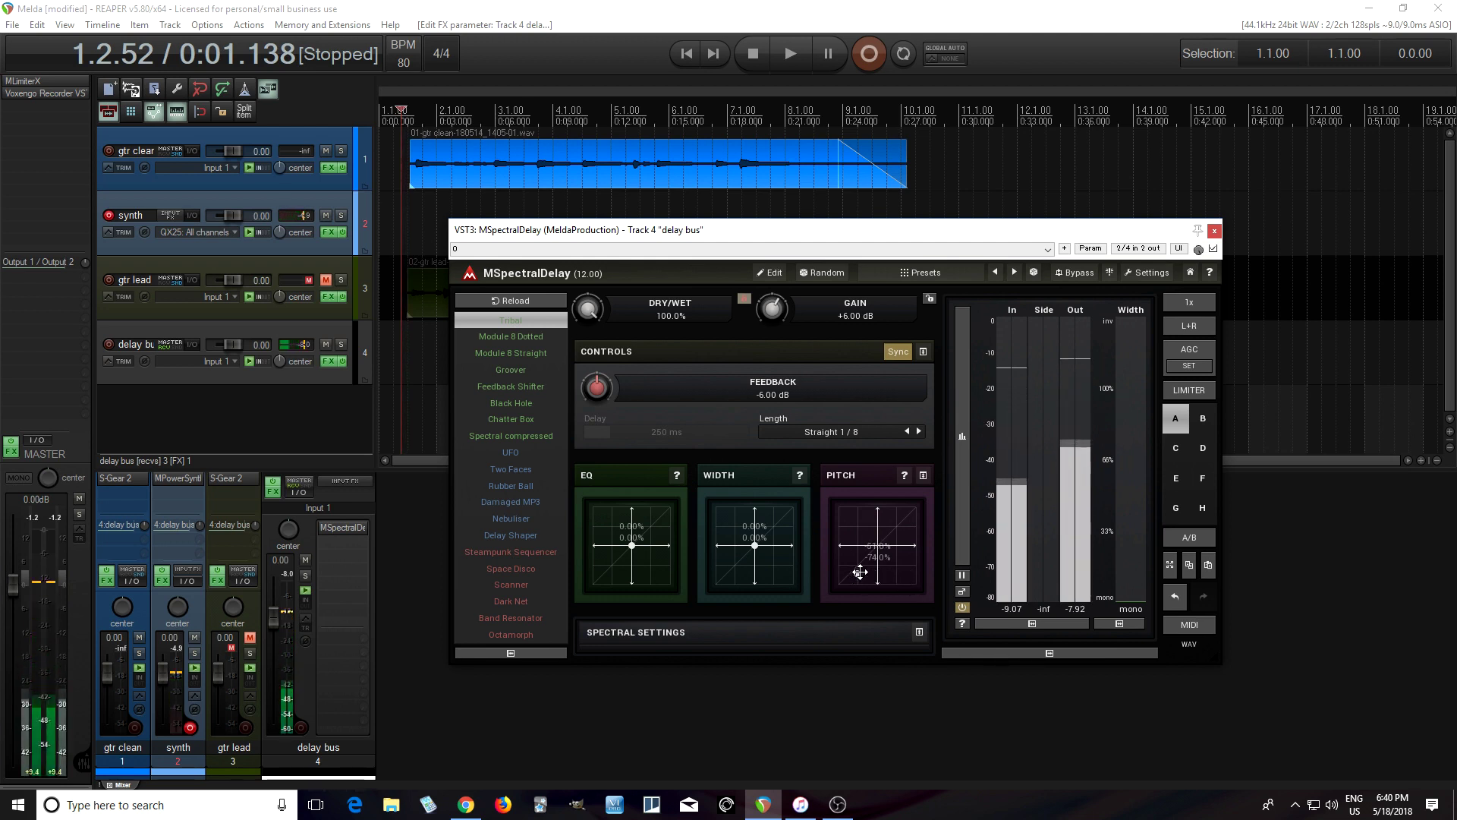
drag(857, 573, 863, 529)
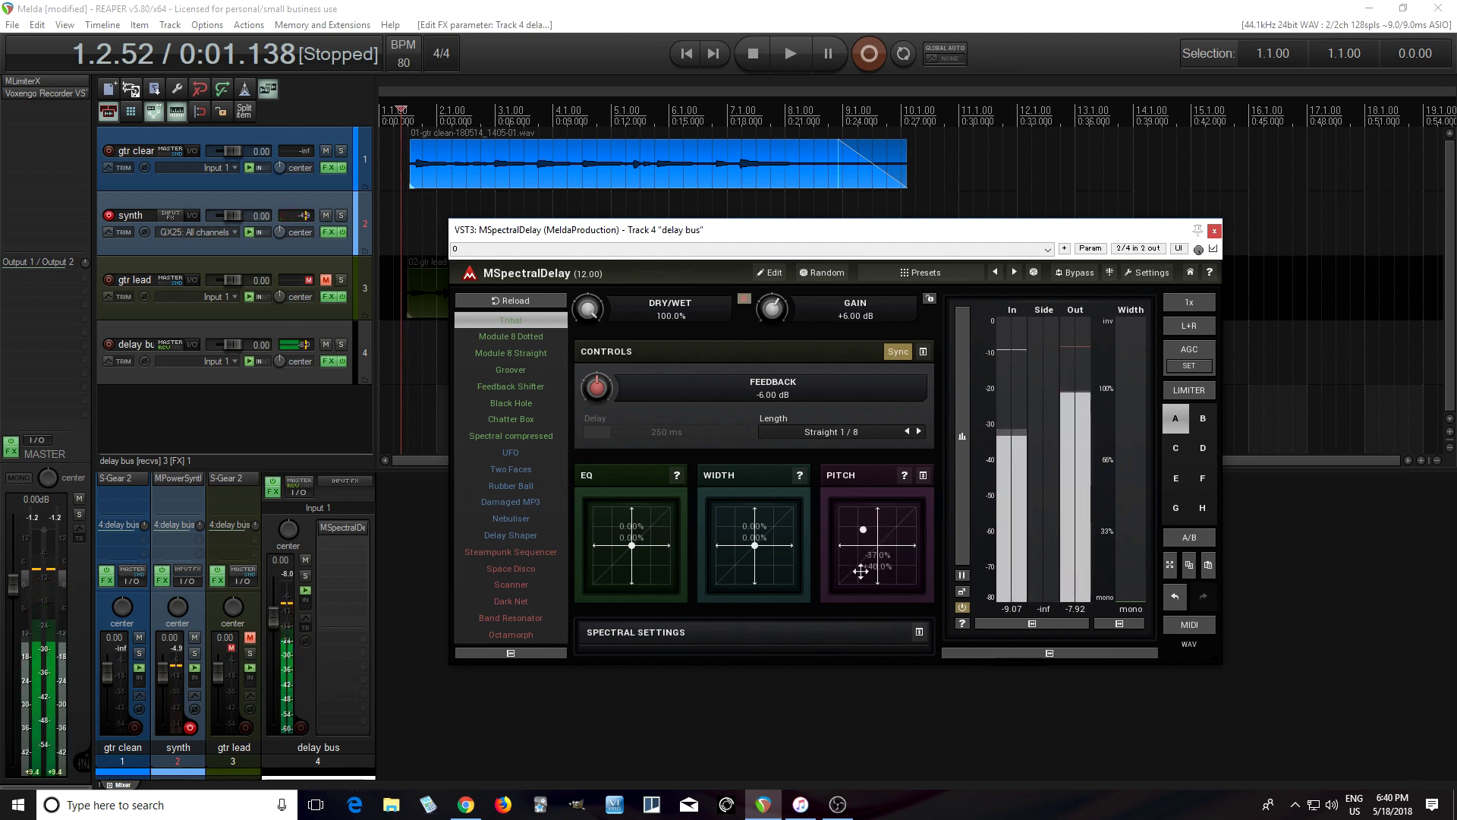
double_click(874, 543)
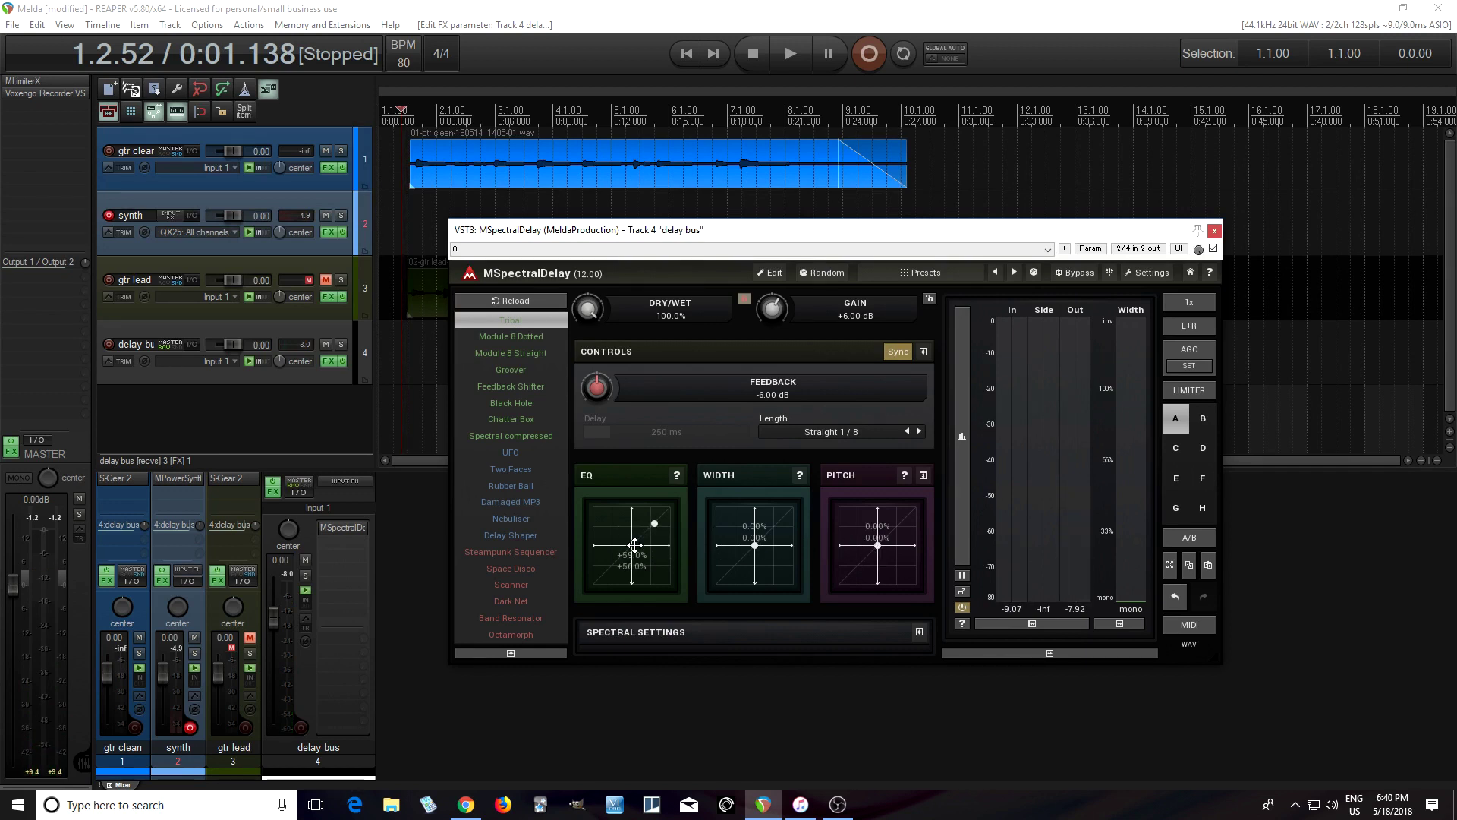
Move the EQ pad to -33%/+43%, recentre it, and load the Module 8 Straight preset
drag(654, 524, 618, 531)
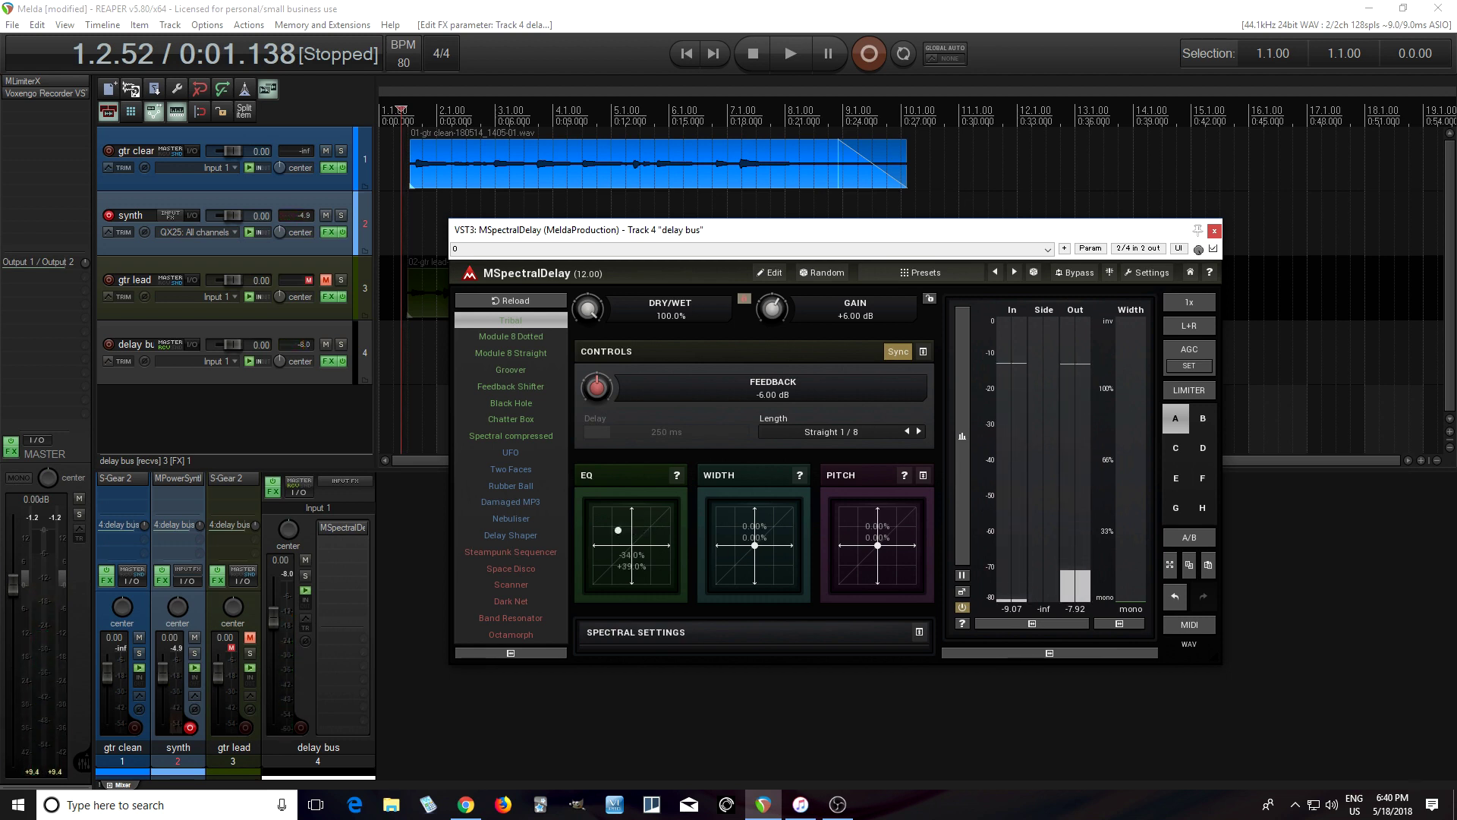
click(619, 530)
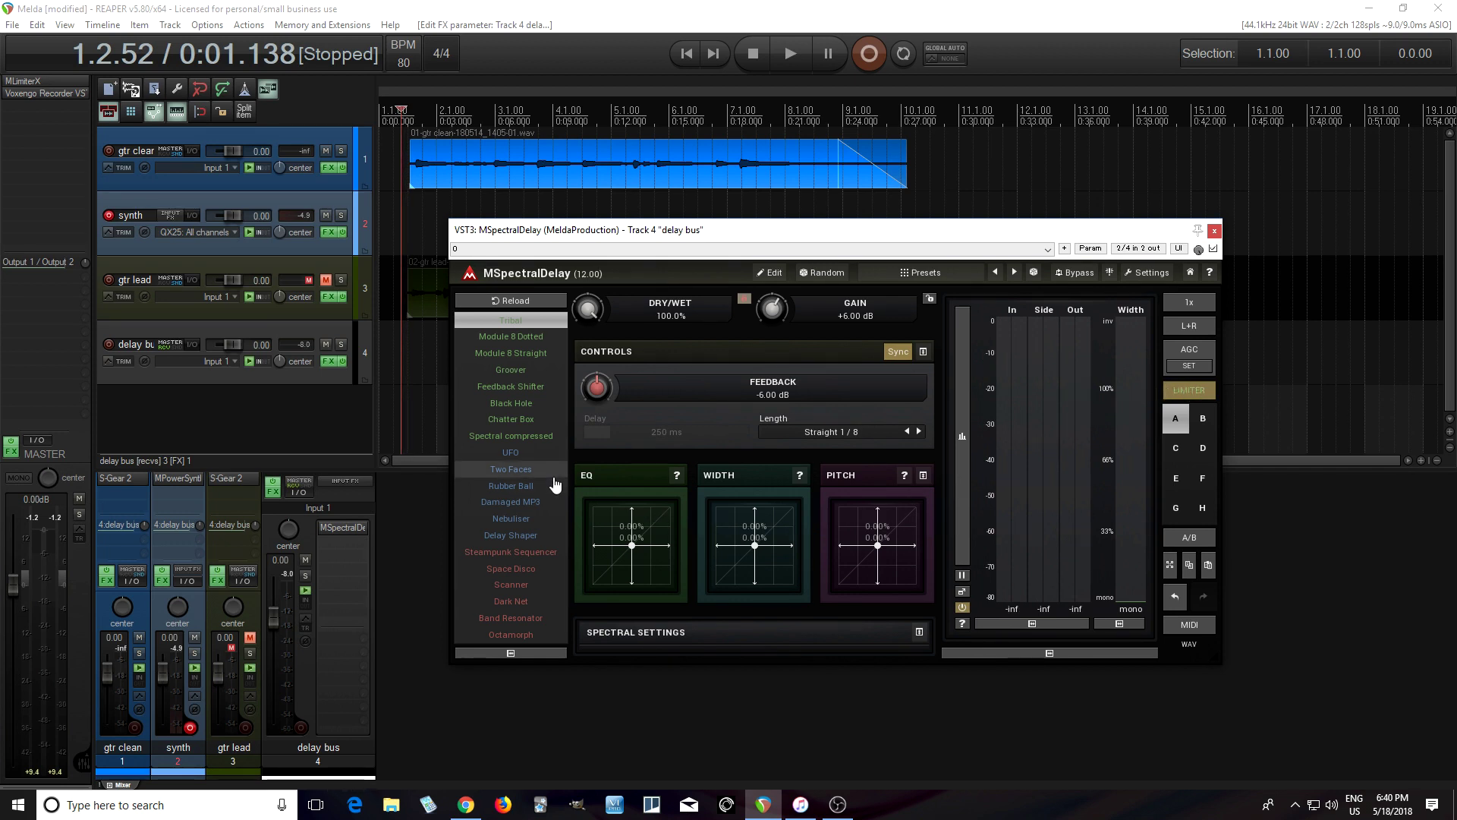
click(536, 355)
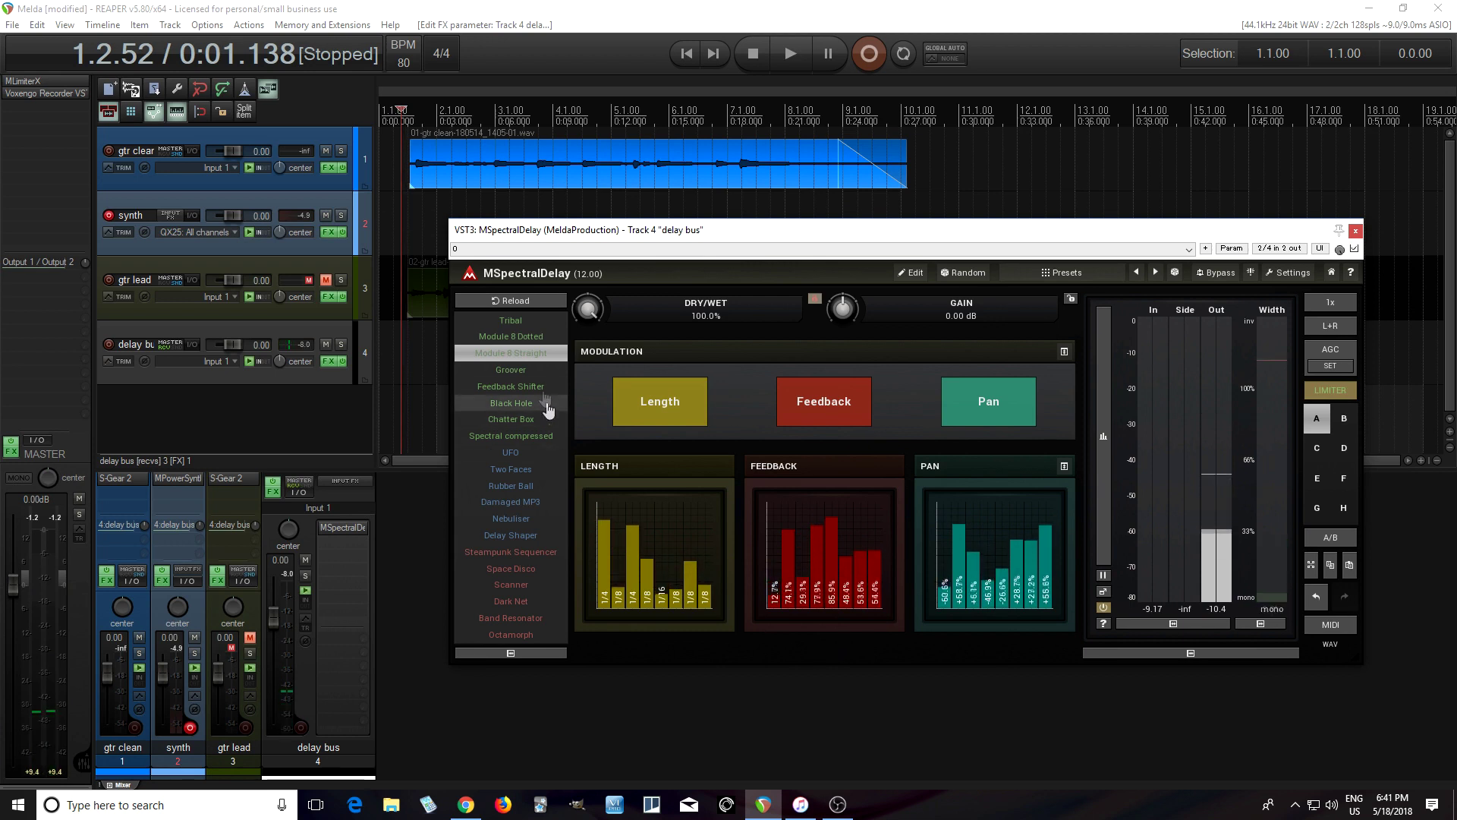
Load the Module 8 Dotted preset, then switch to the Groover preset
click(536, 339)
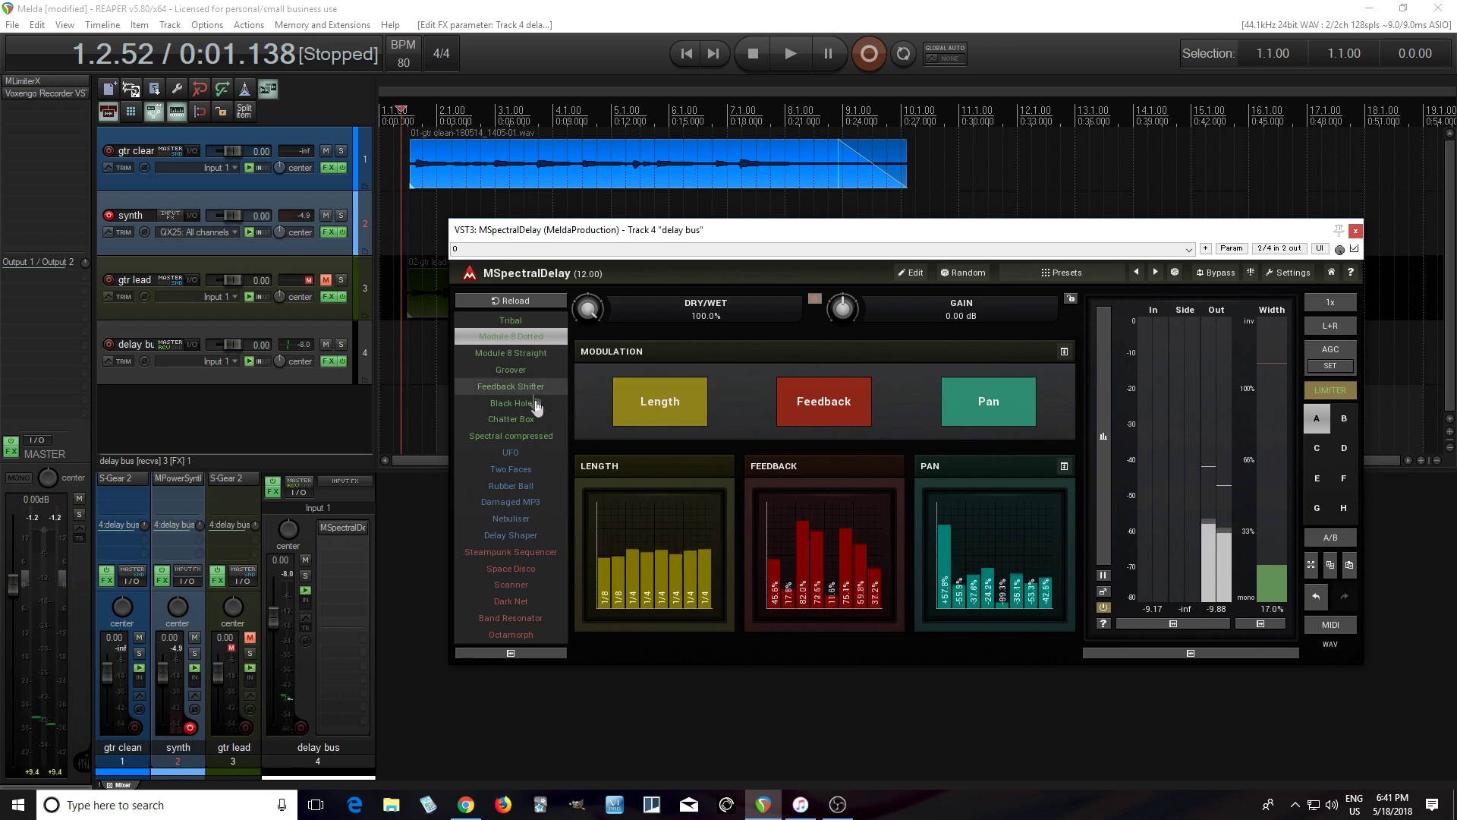
click(511, 371)
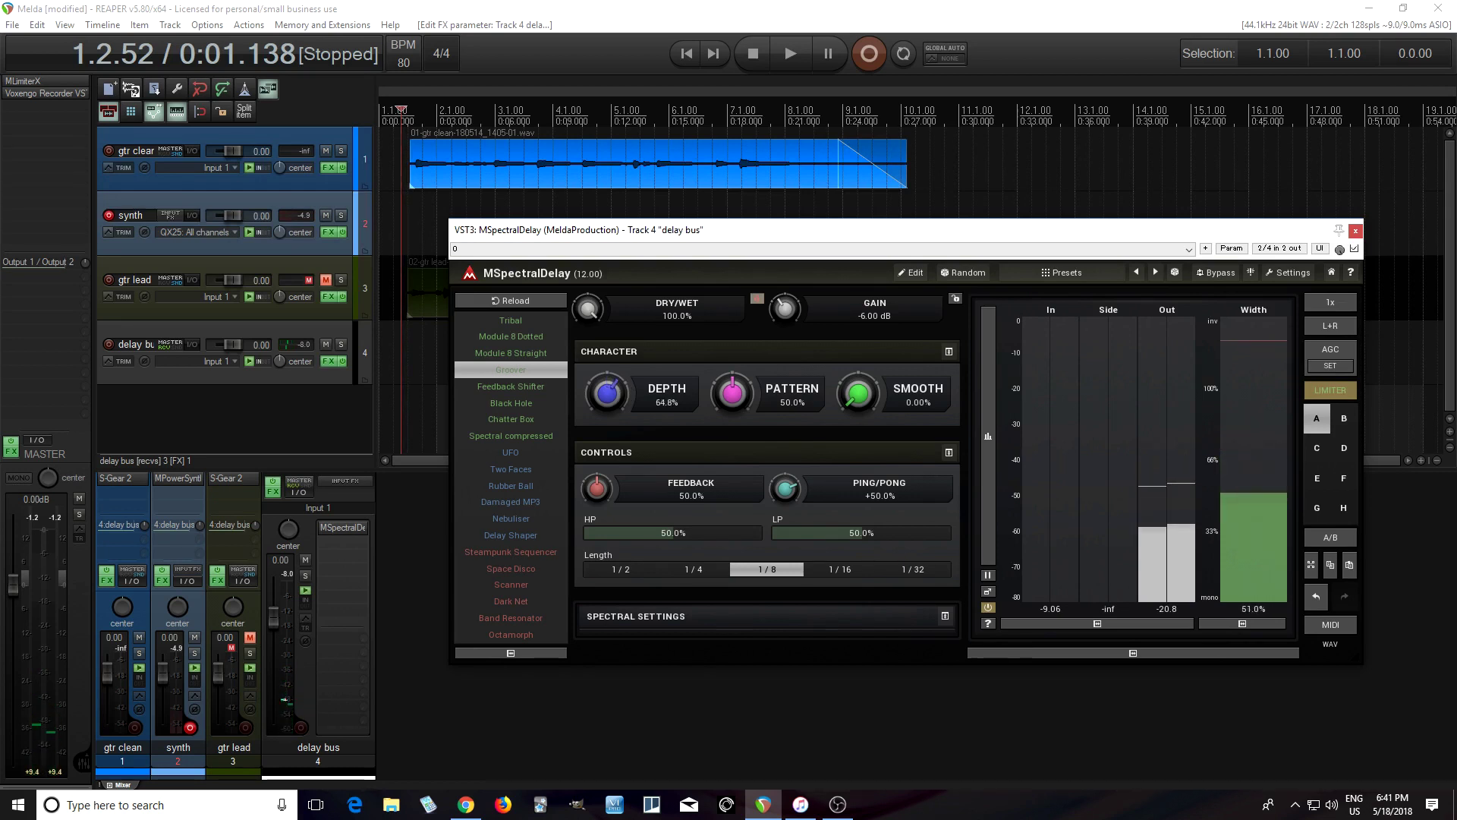
Set Groover's Depth to 13.6% after trying 90.4%, and raise Smooth to 63.6%
mouse_move(616, 394)
mouse_down()
mouse_move(616, 376)
mouse_move(616, 394)
mouse_up()
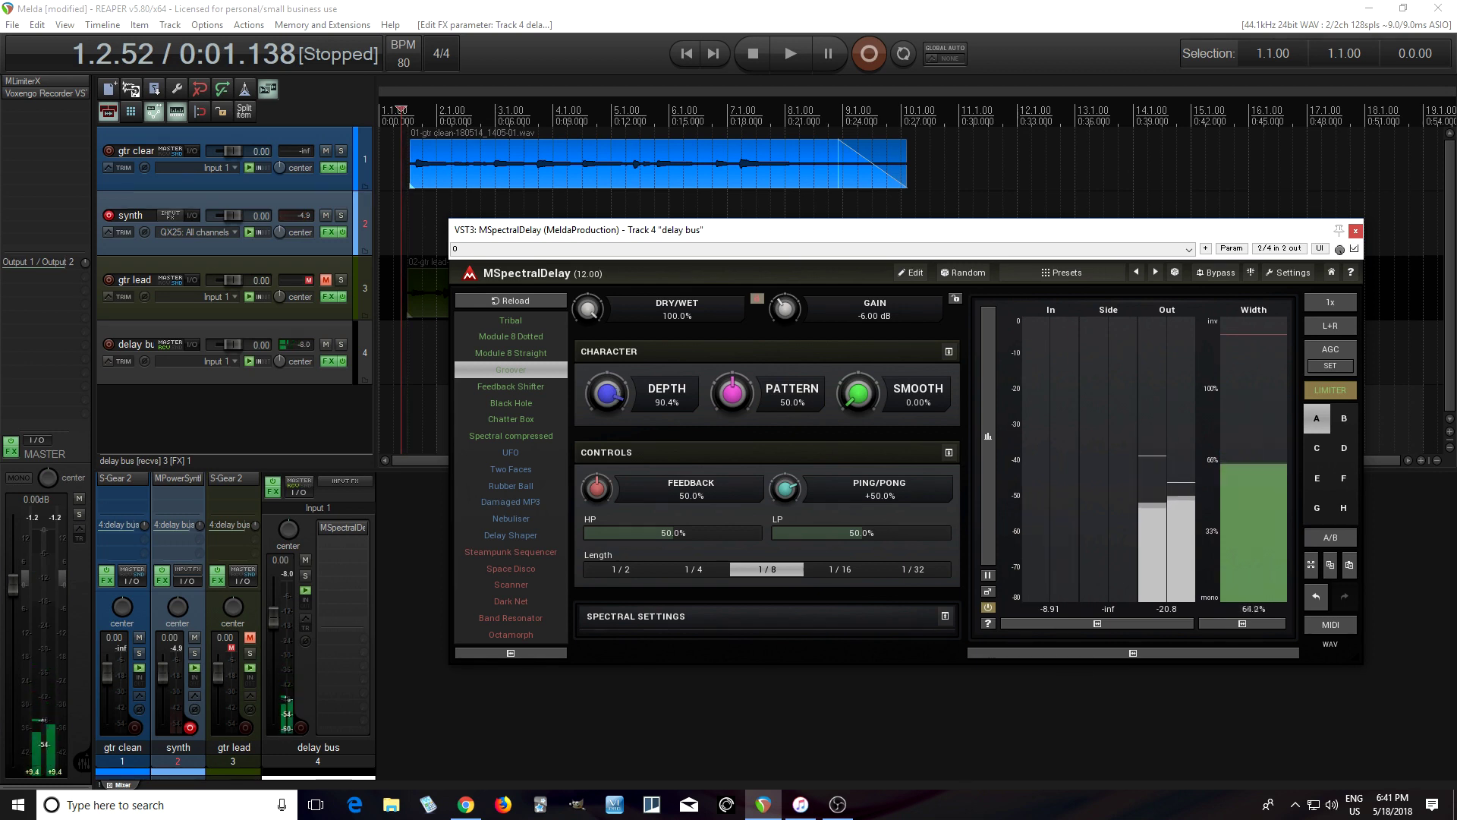
drag(616, 394, 616, 448)
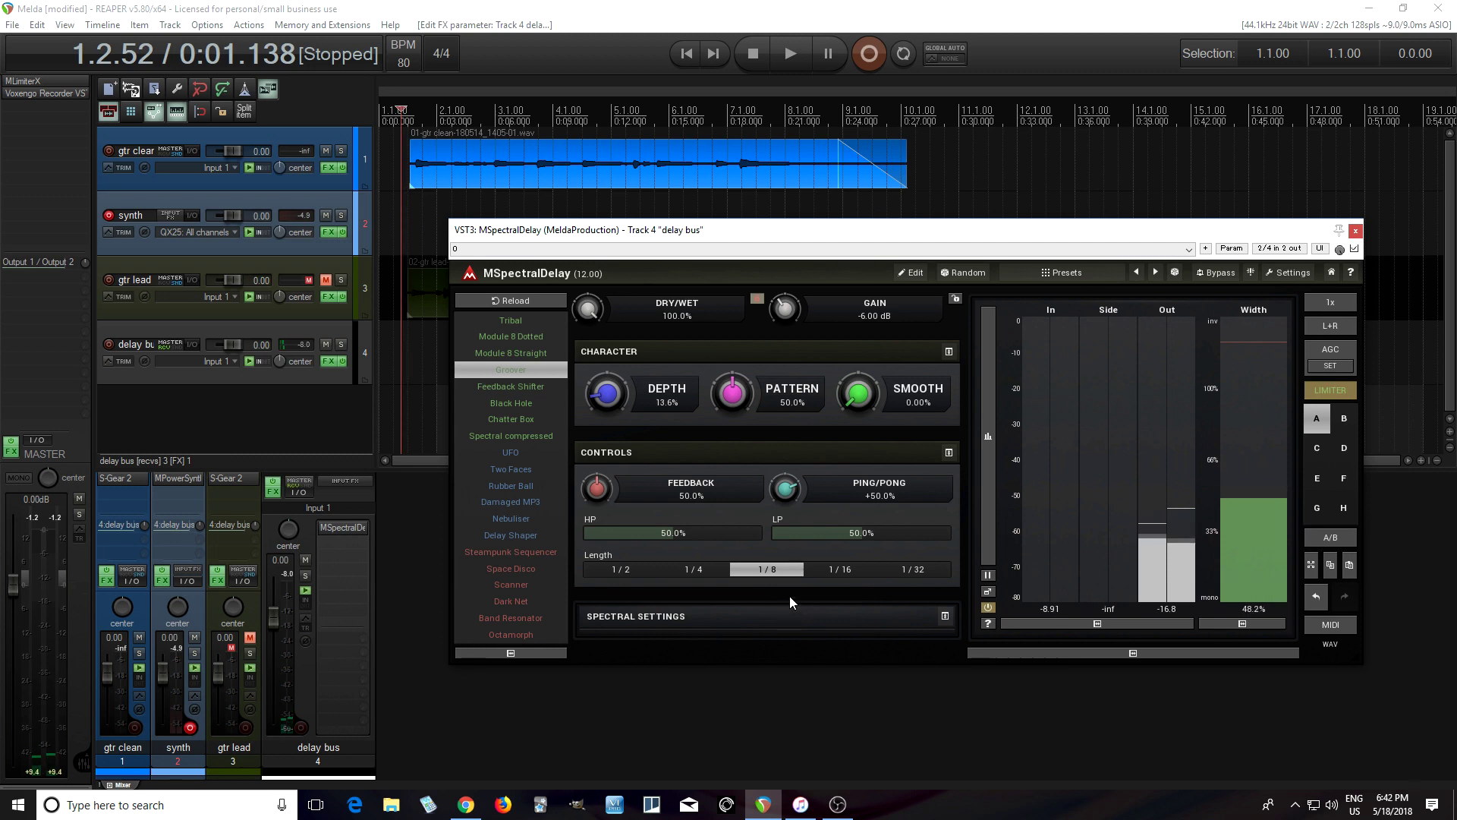
drag(859, 393, 860, 356)
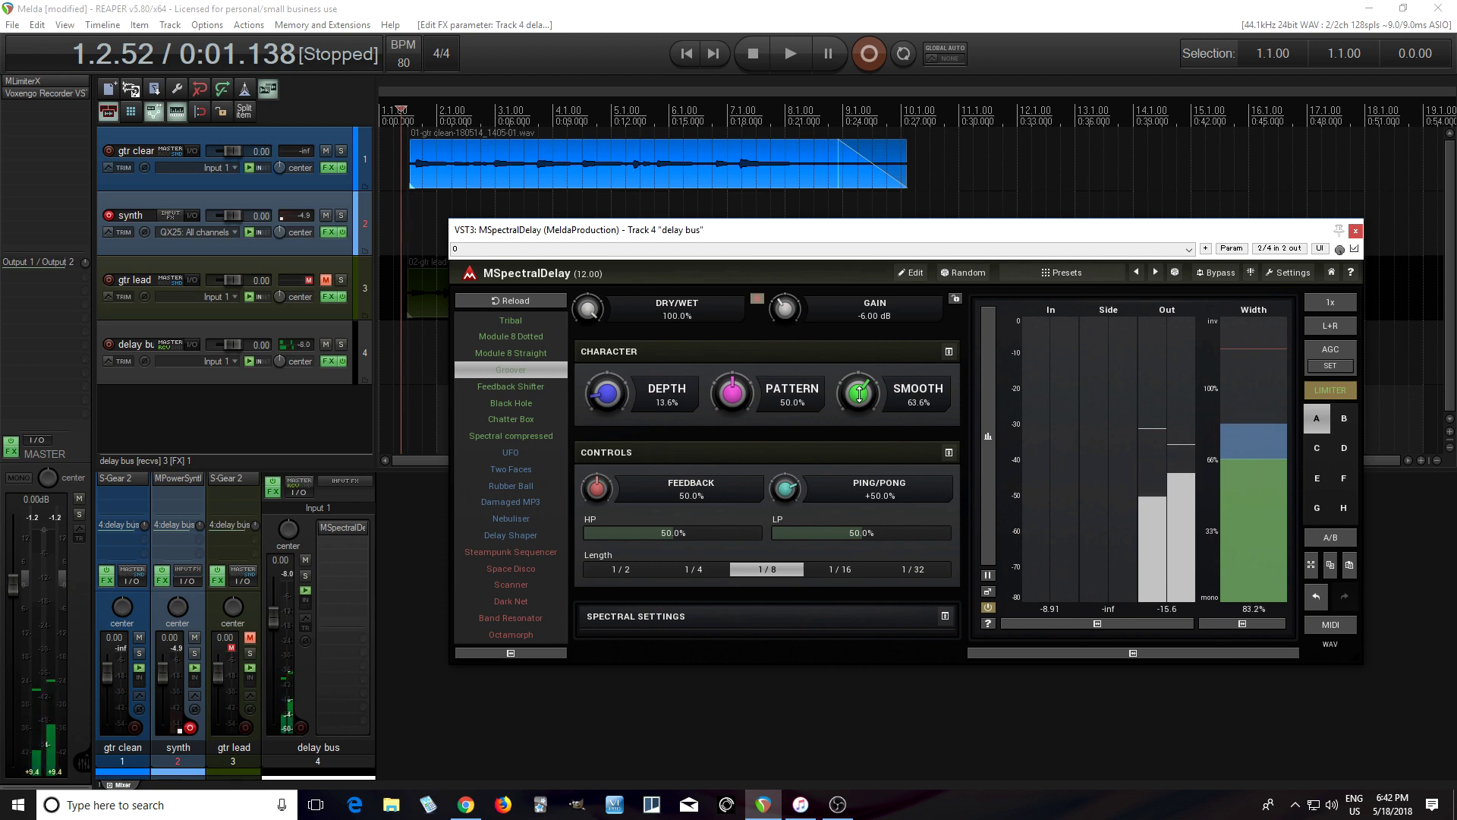
Load the Feedback Shifter preset and set Shift to -29.6% after trying +40%
click(522, 389)
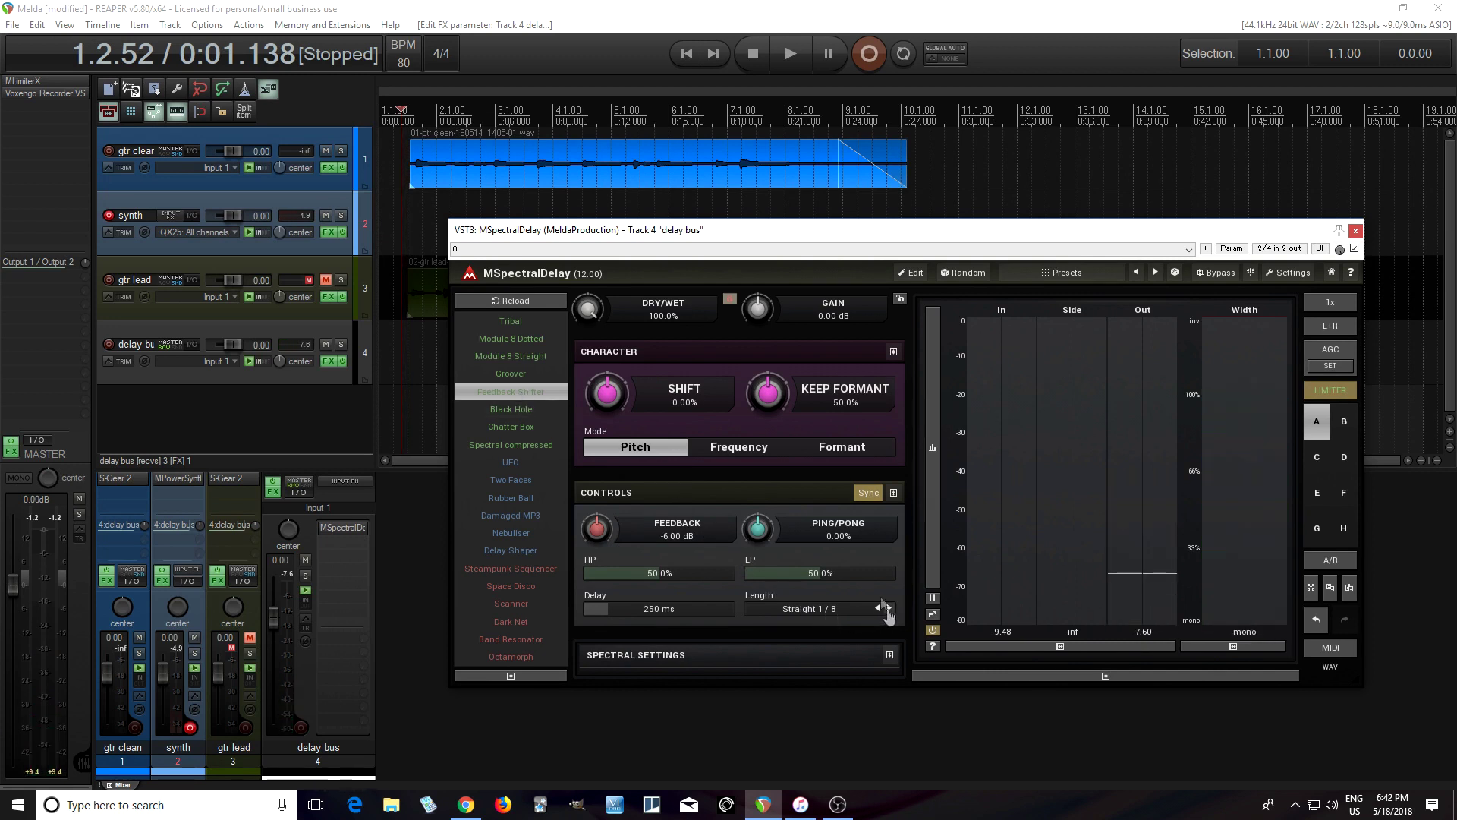
drag(608, 392, 607, 364)
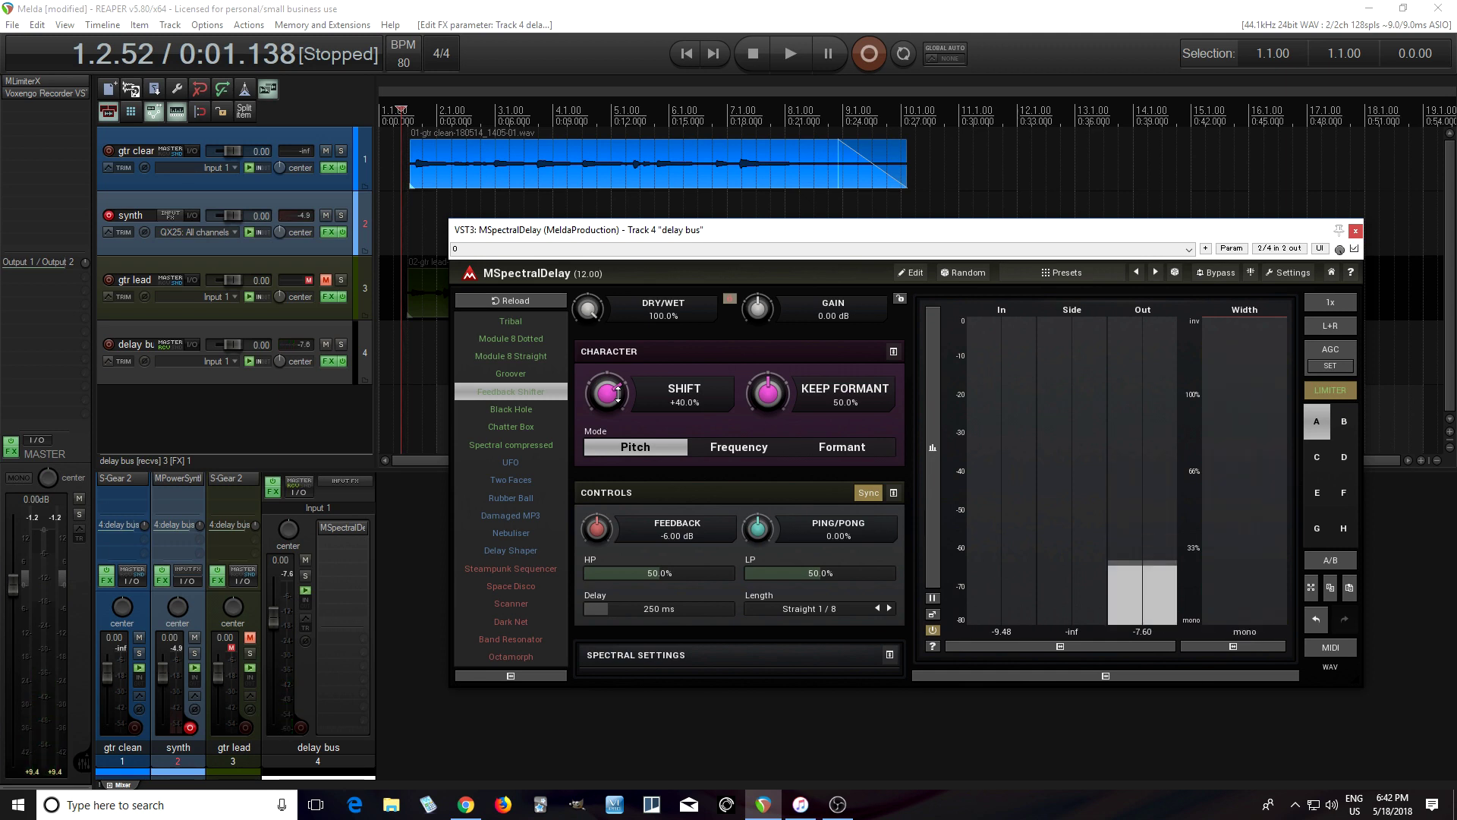
drag(618, 393, 617, 395)
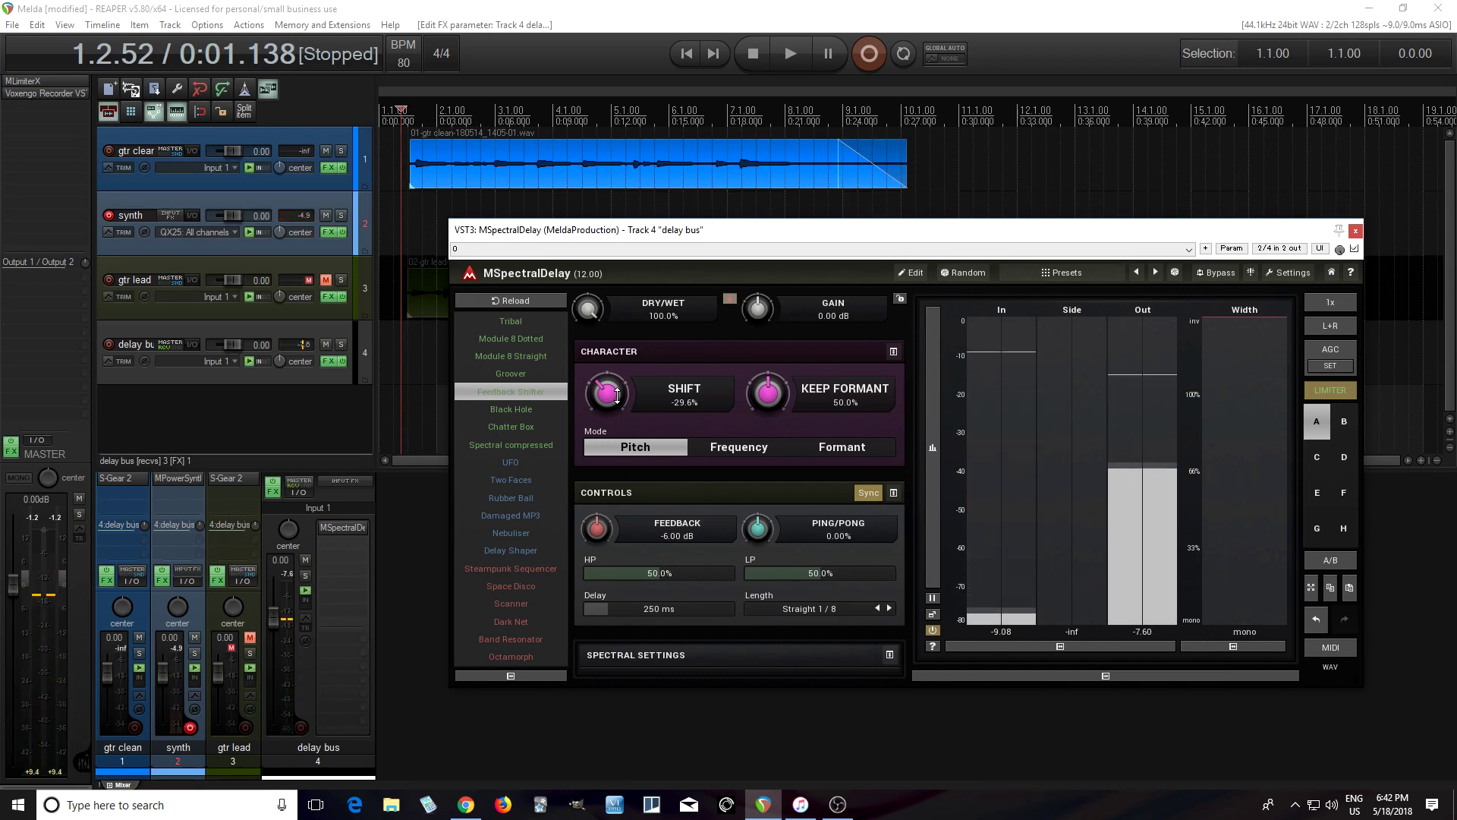
Switch shift mode to Frequency, shorten Length to Straight 1/16, then load Black Hole
click(715, 456)
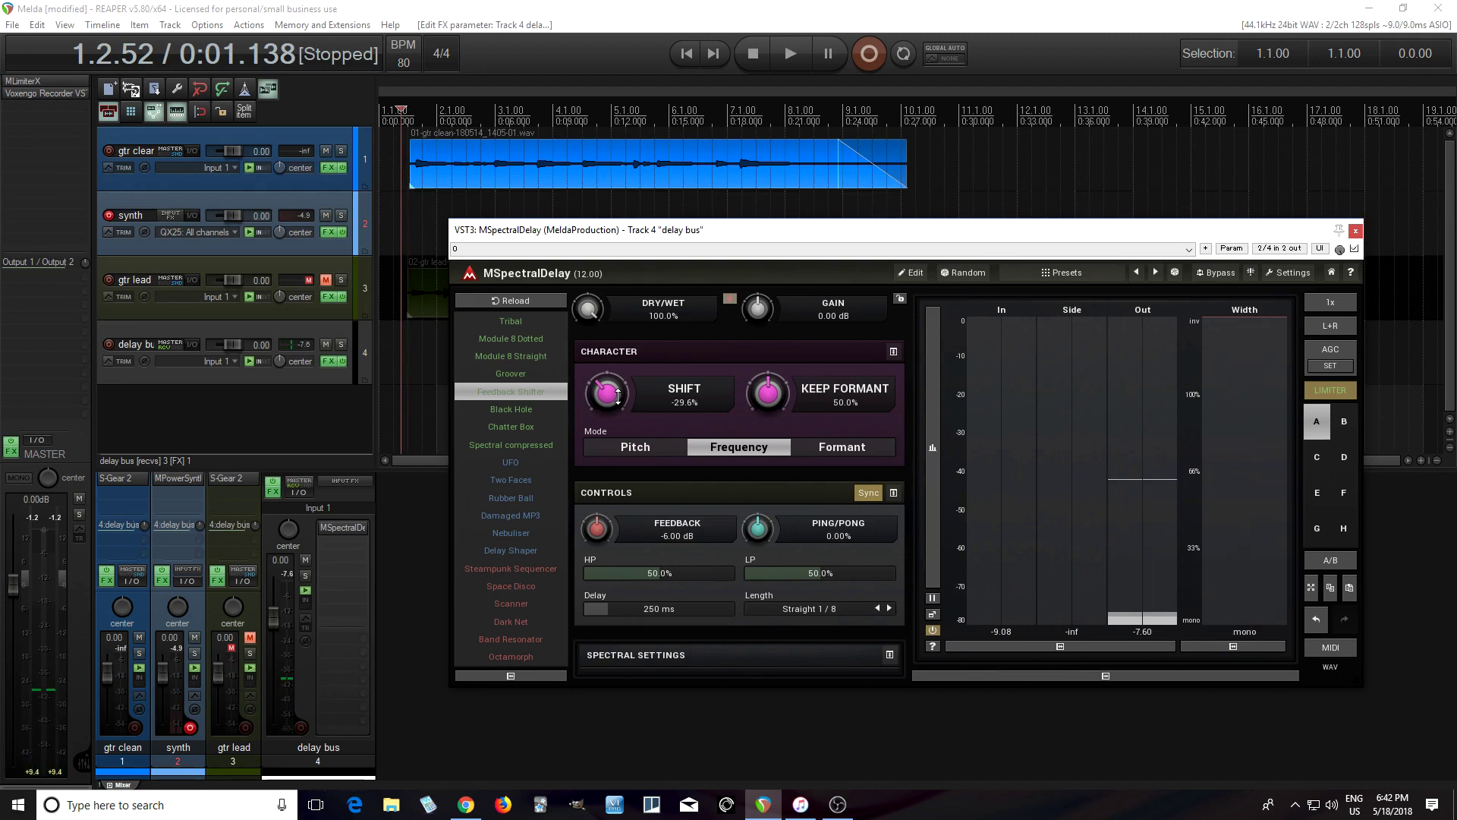
click(890, 609)
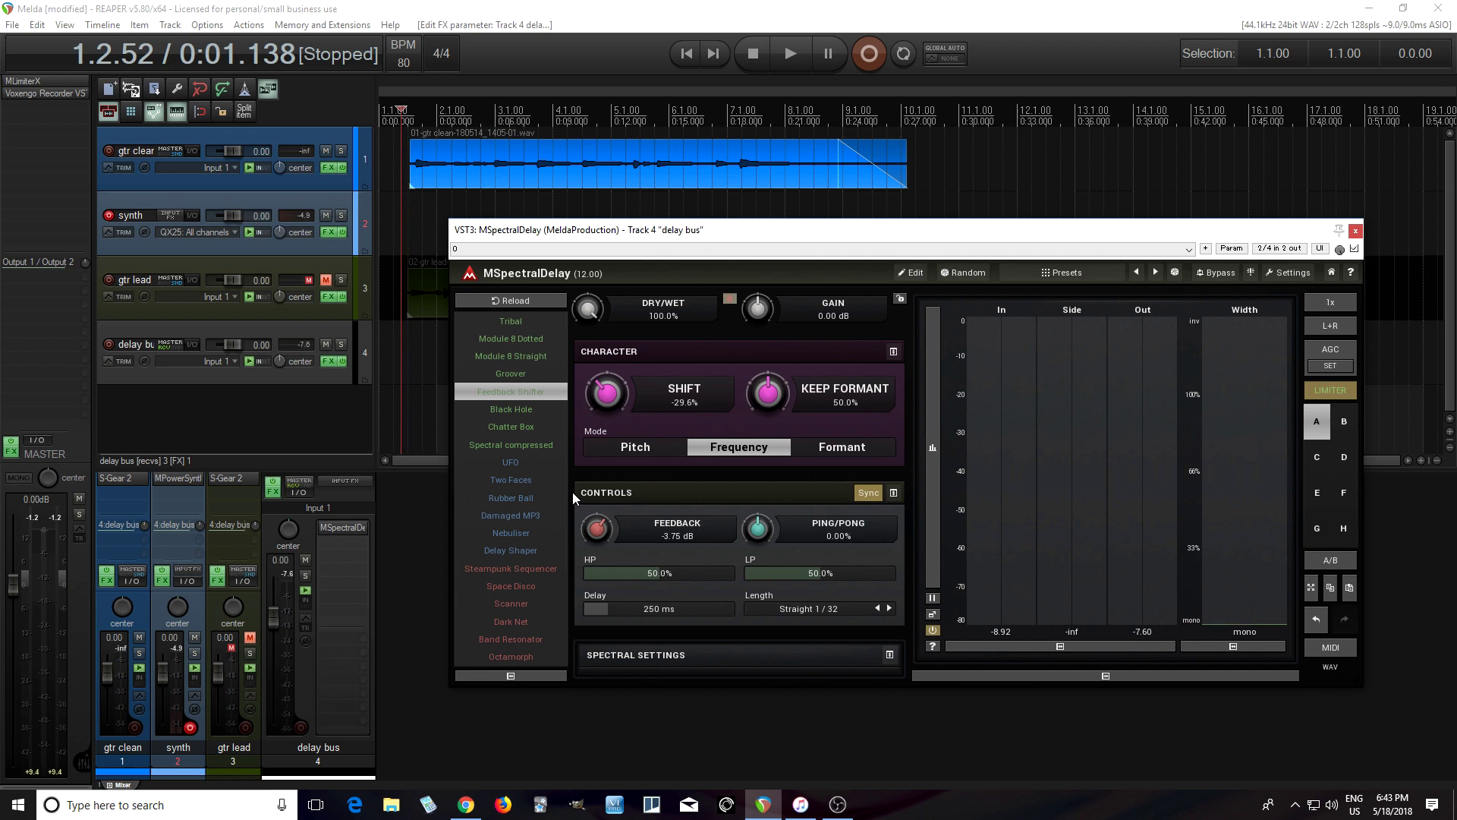
click(529, 413)
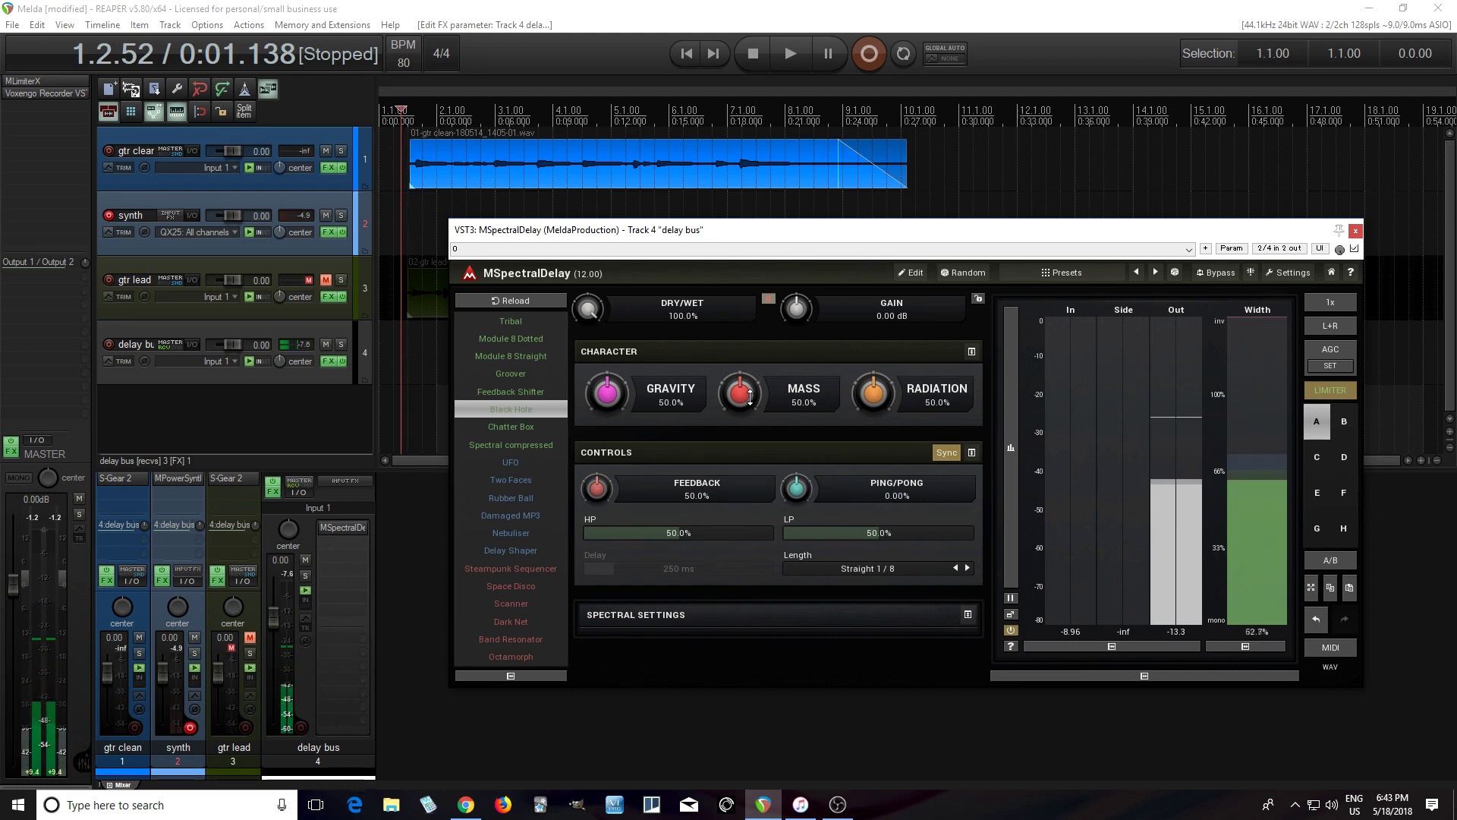
Raise Radiation to 82.8%, then sweep Dry/Wet up to 100% and back to 0%
drag(873, 392, 873, 369)
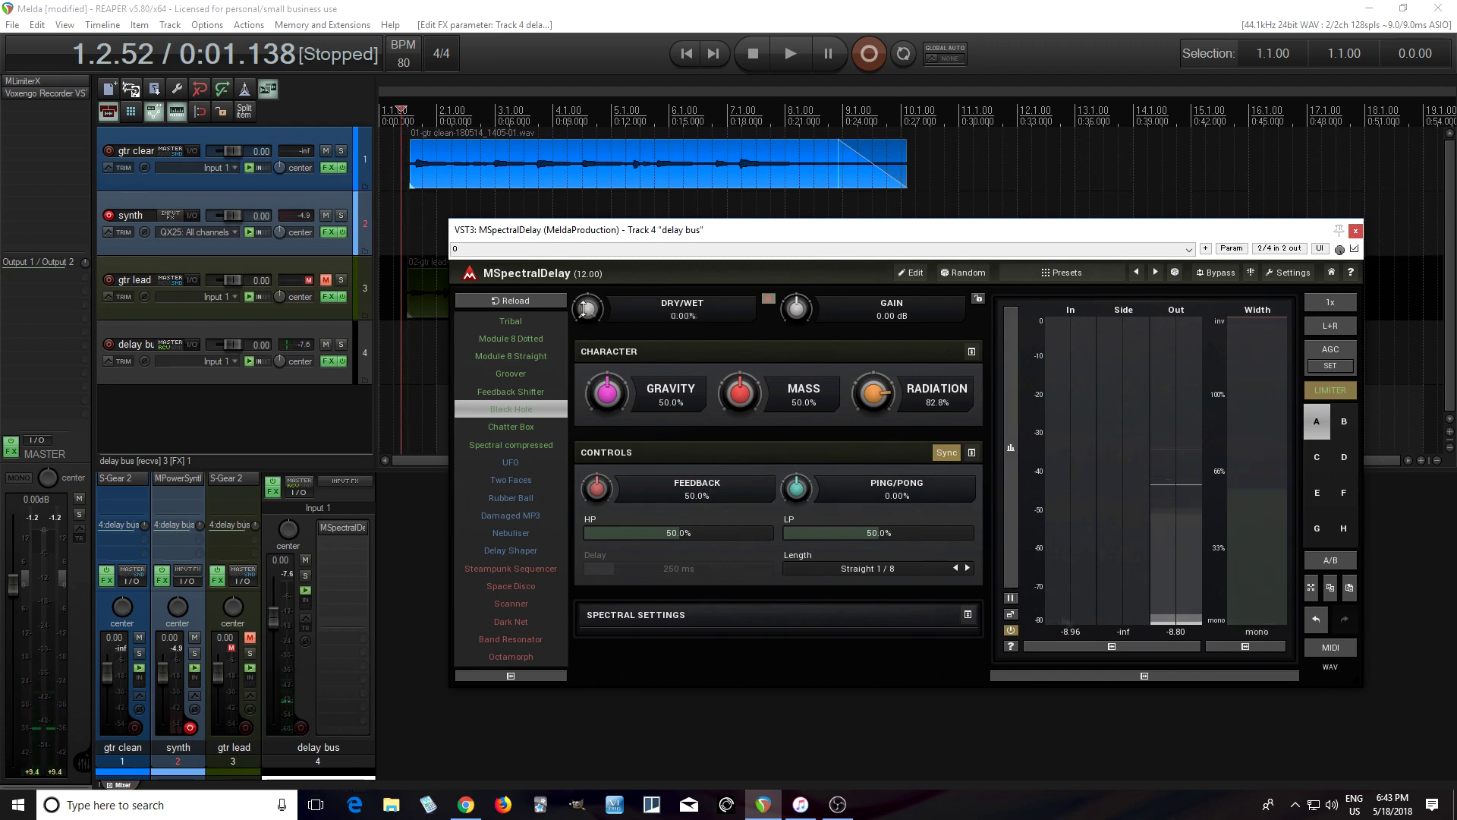
drag(681, 316, 743, 349)
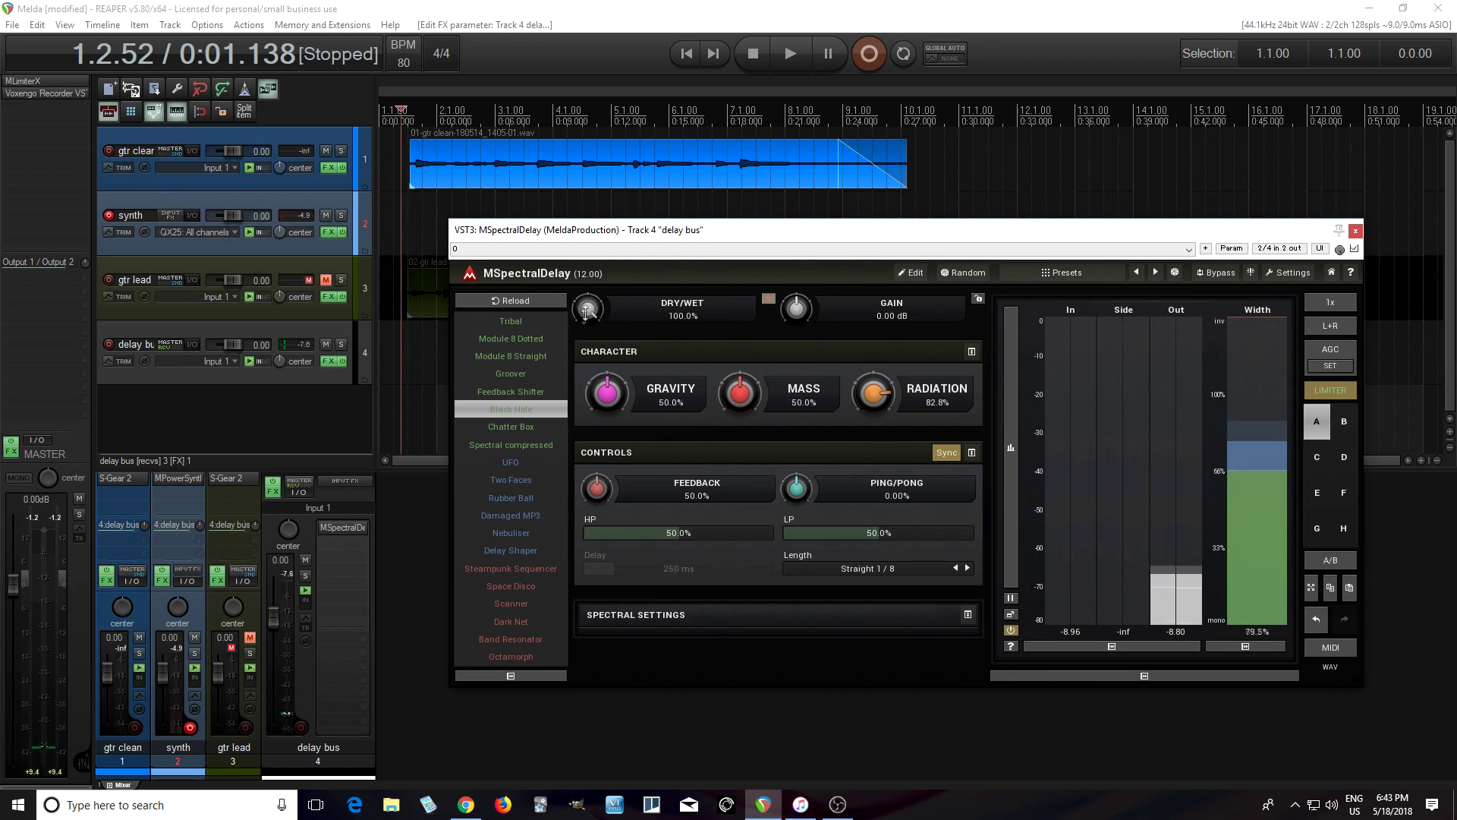
drag(740, 350, 668, 349)
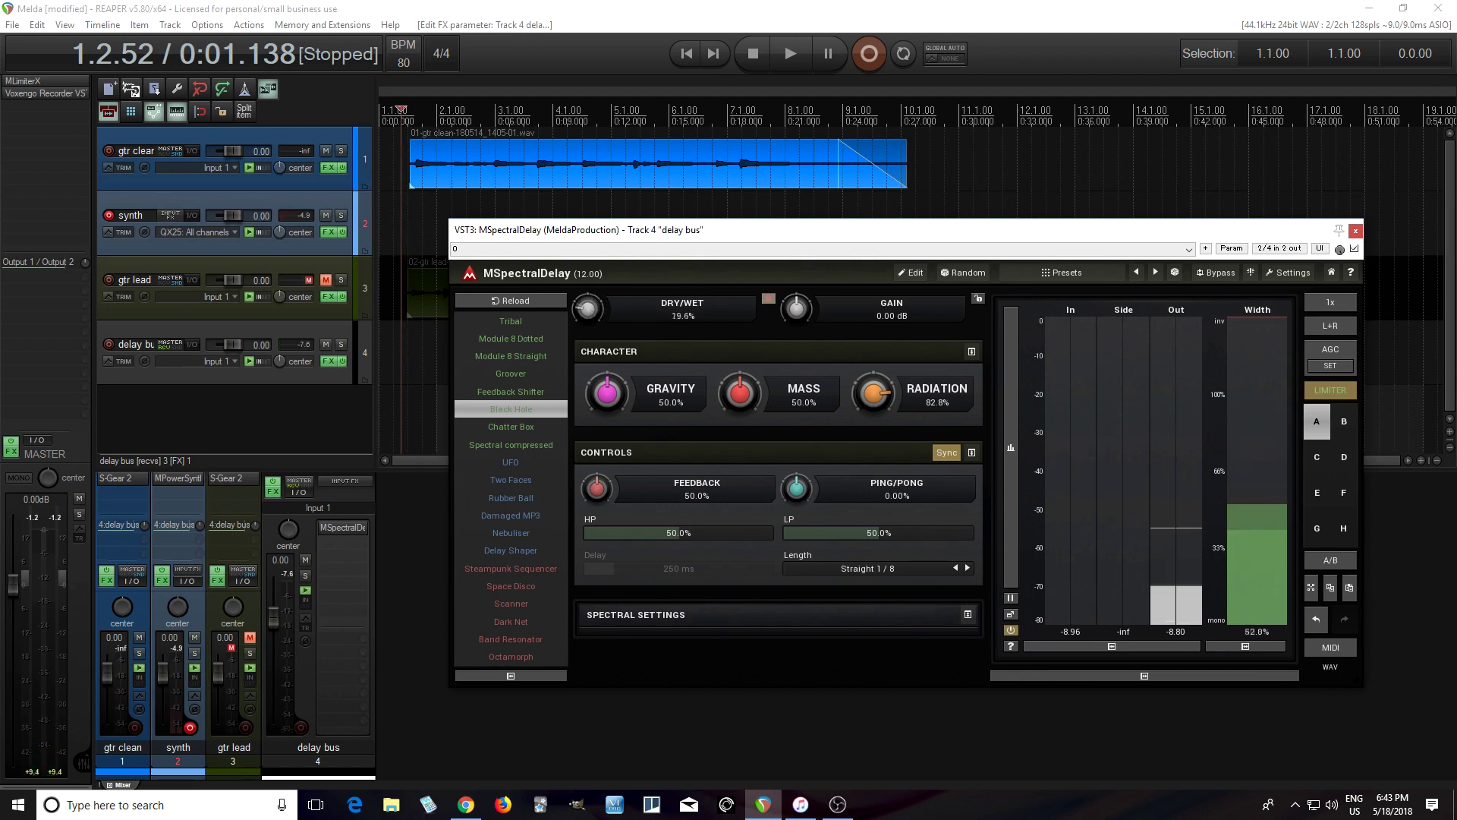
Open the full MSpectralDelay editor and load the Default preset from the preset browser
click(913, 272)
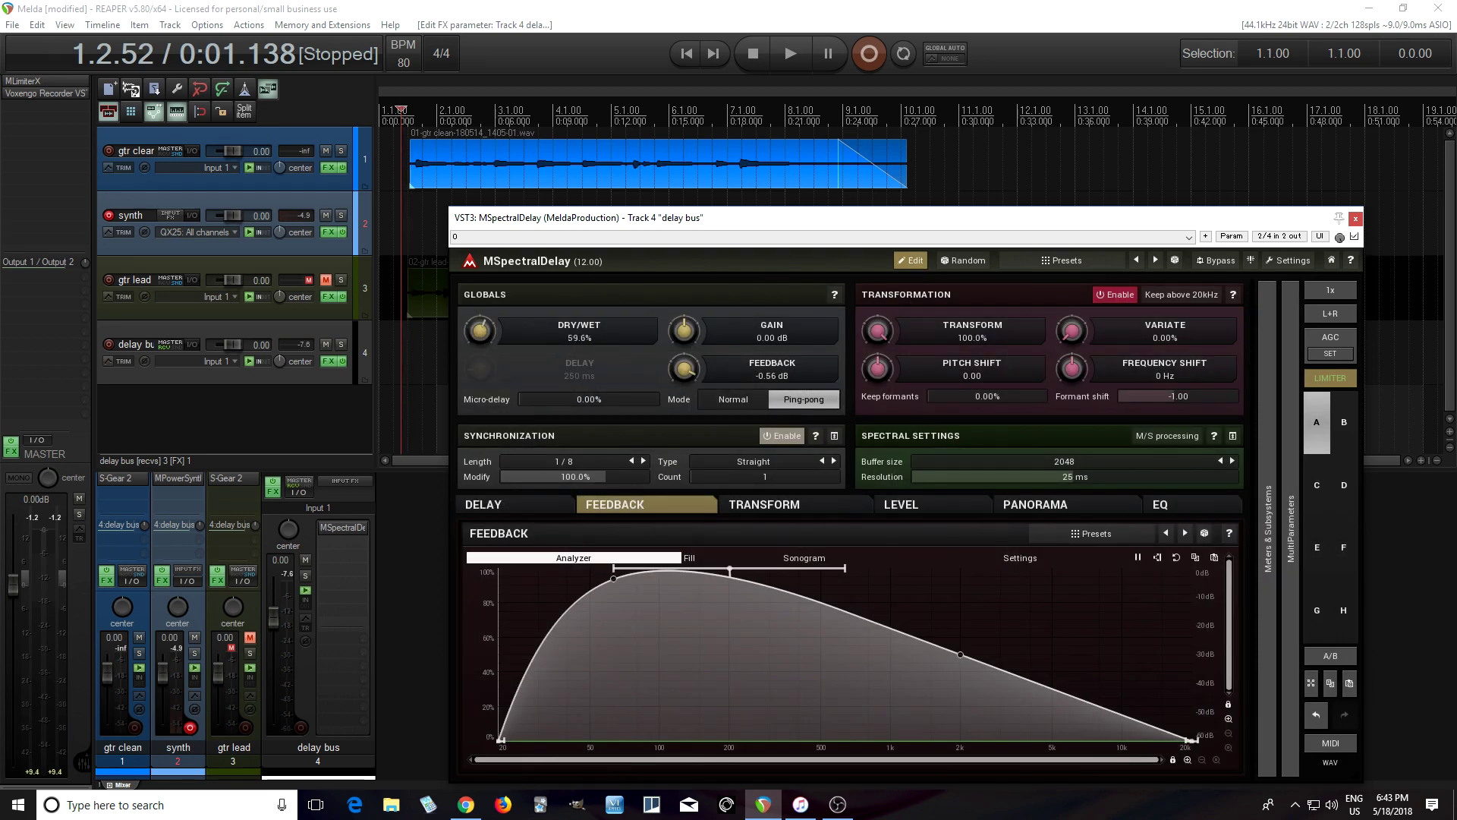
click(1063, 260)
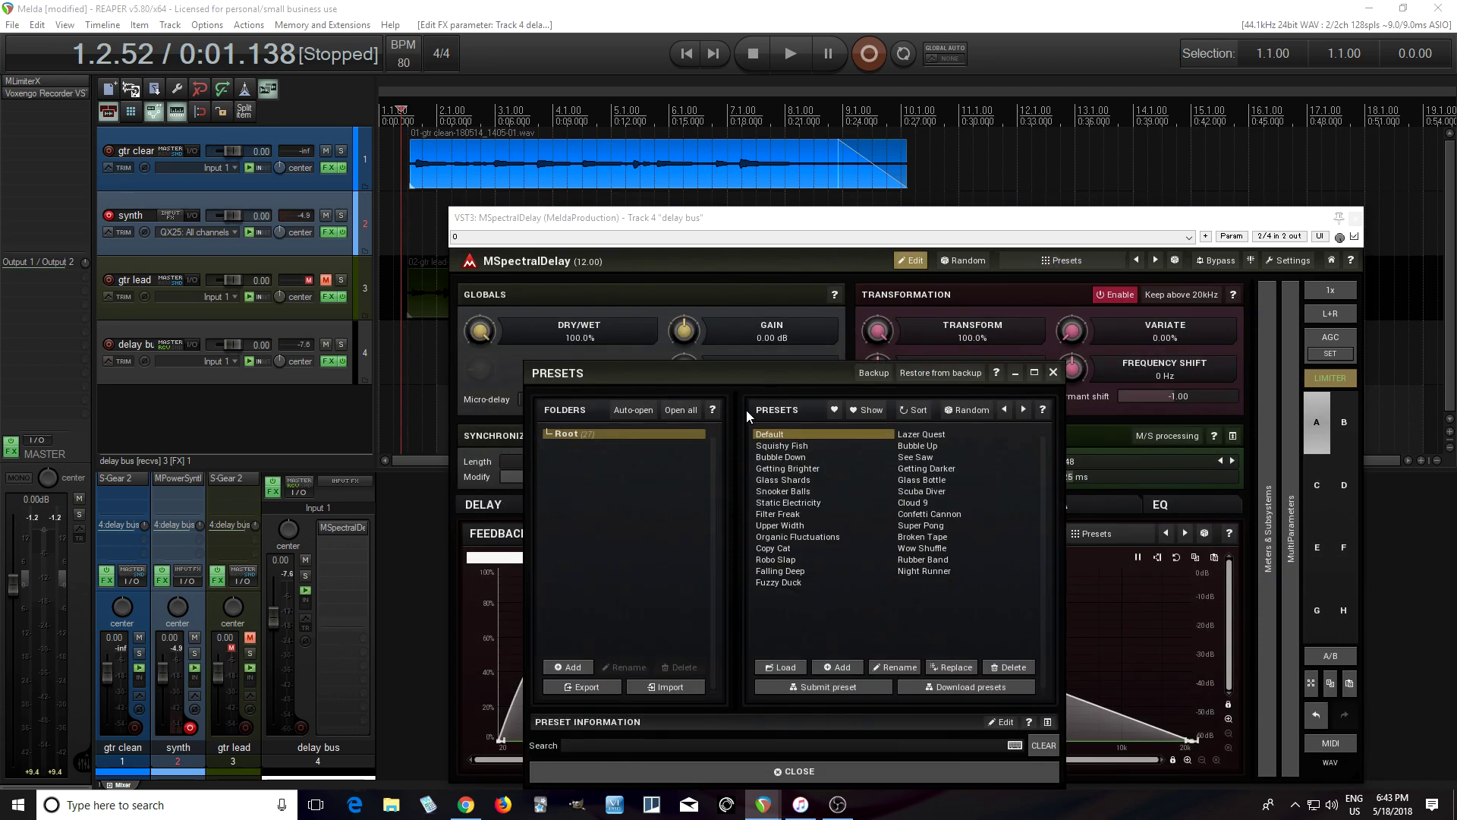
click(777, 434)
click(1051, 375)
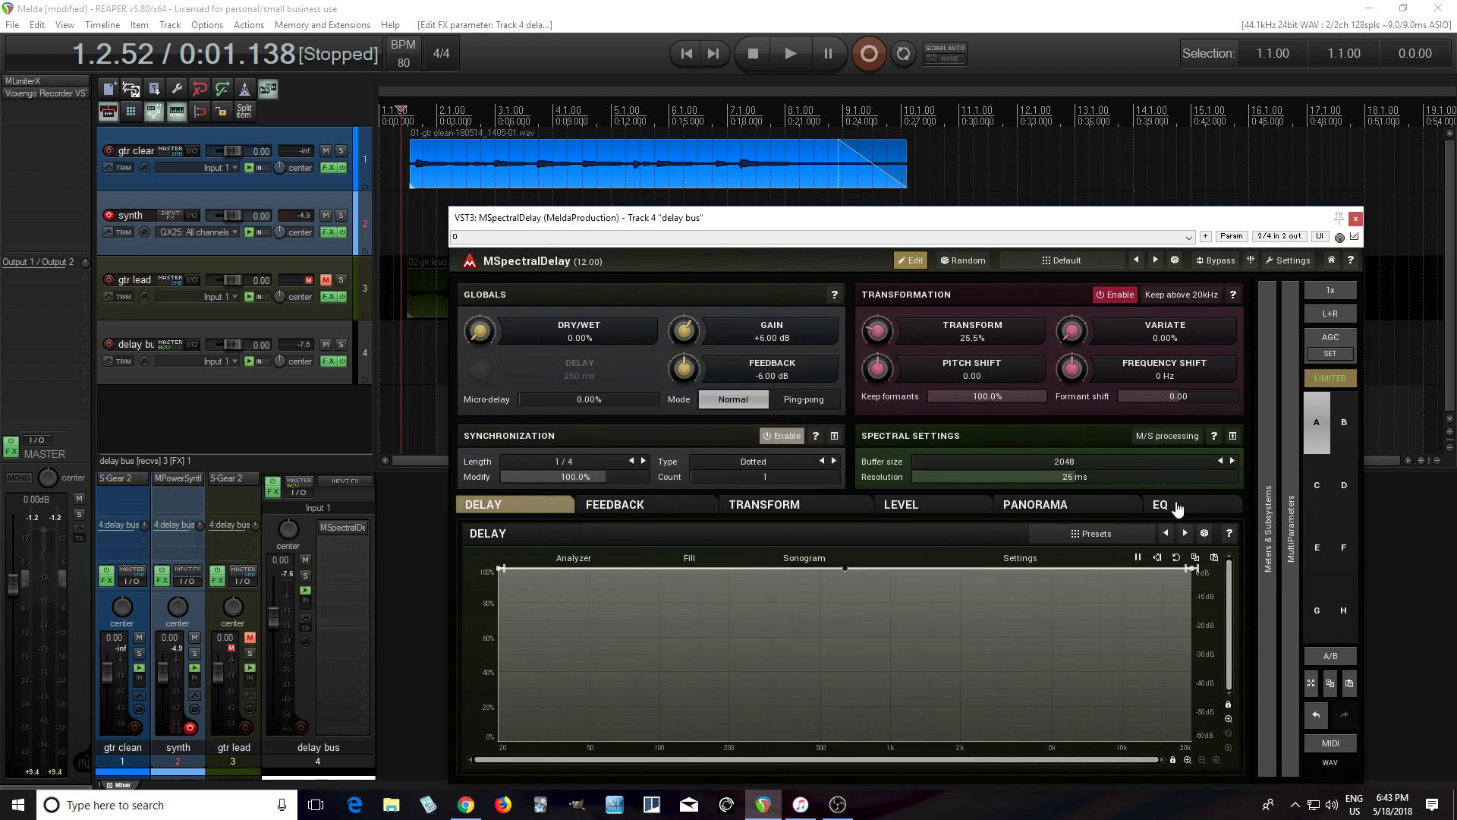
Raise both EQ curve ends to 0 dB, remove the 200 Hz point, then undo
click(1178, 506)
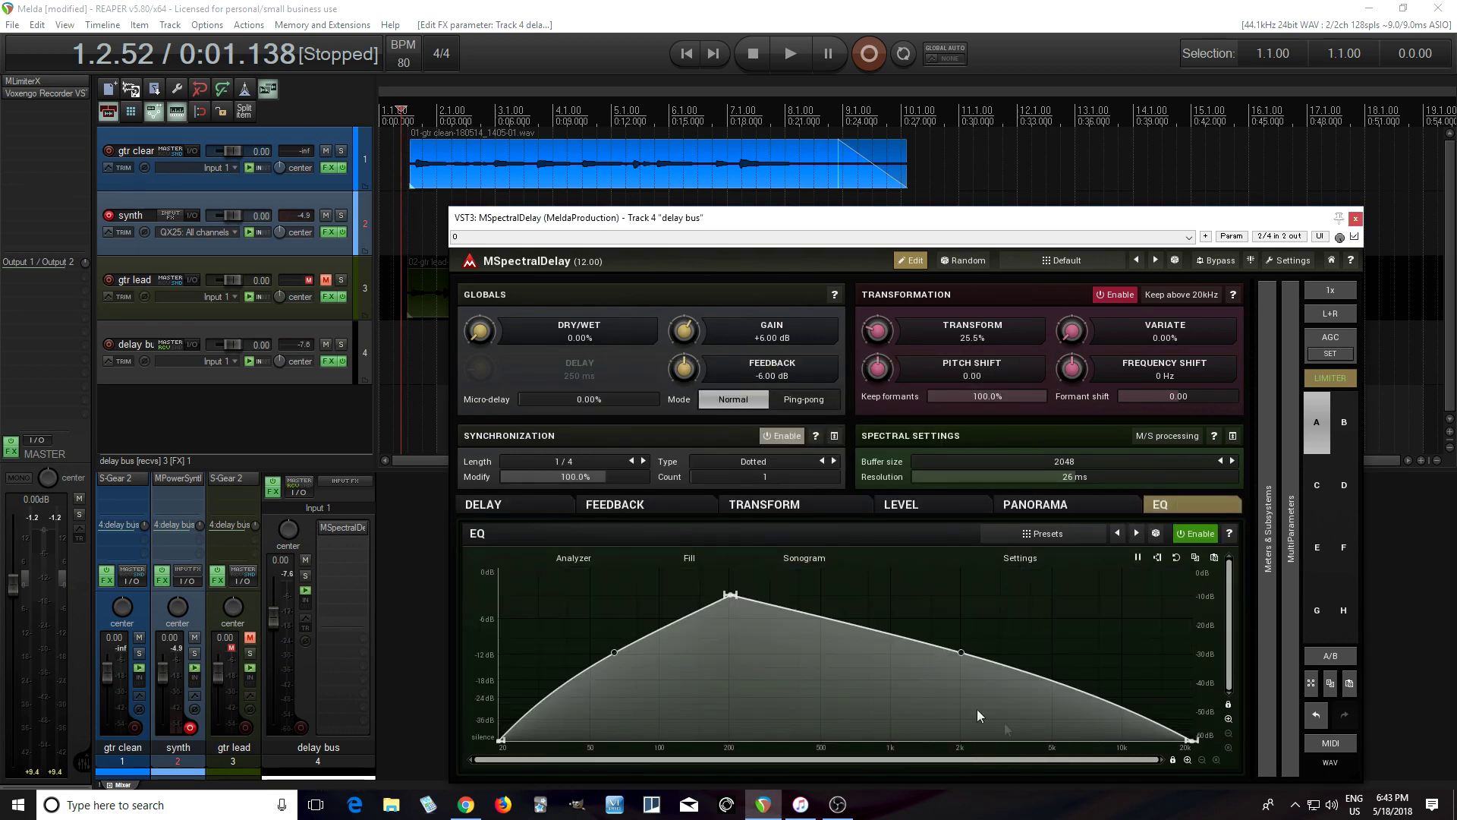
drag(1193, 739, 1191, 568)
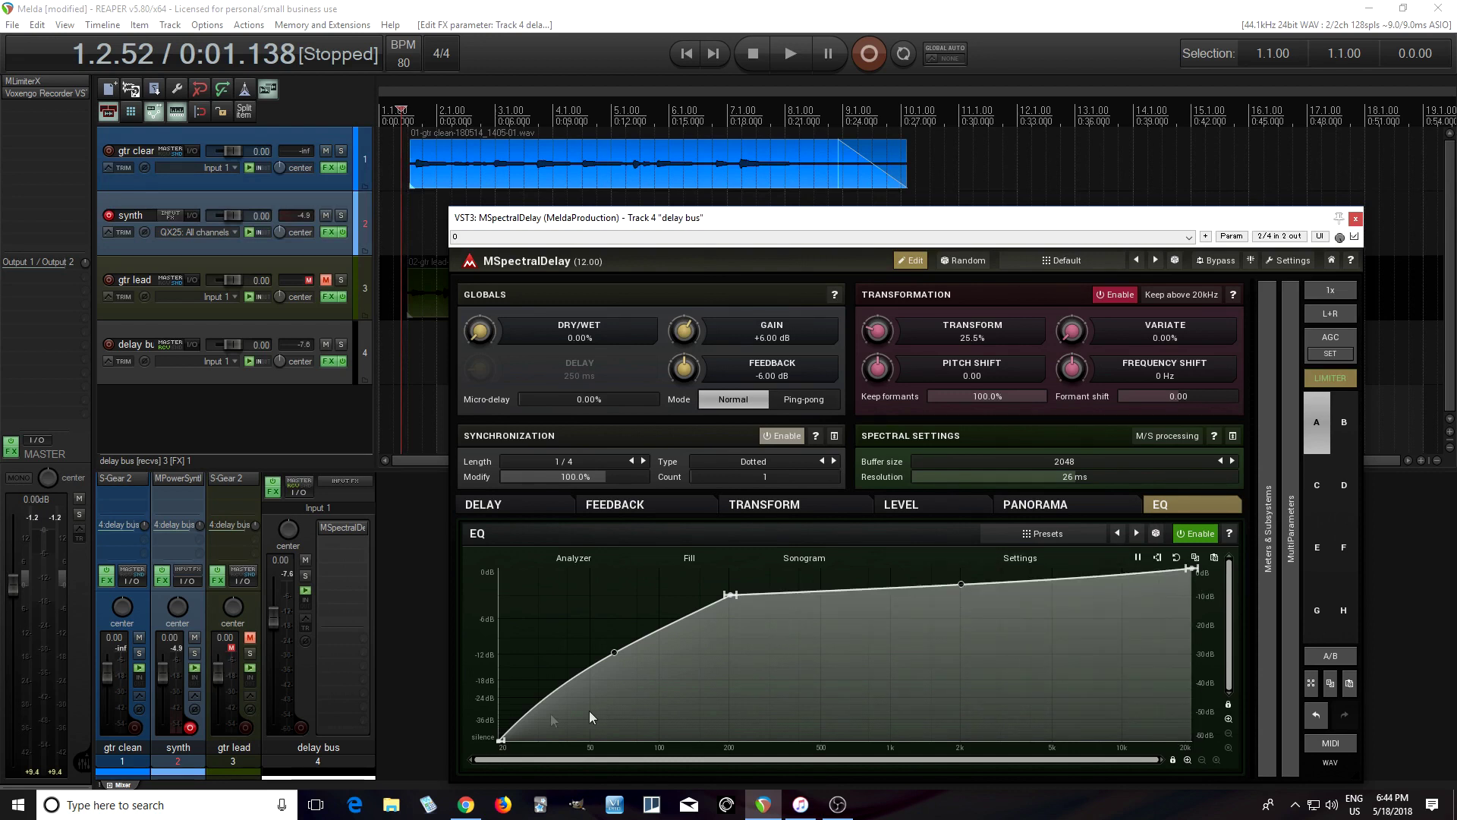
drag(501, 740, 502, 568)
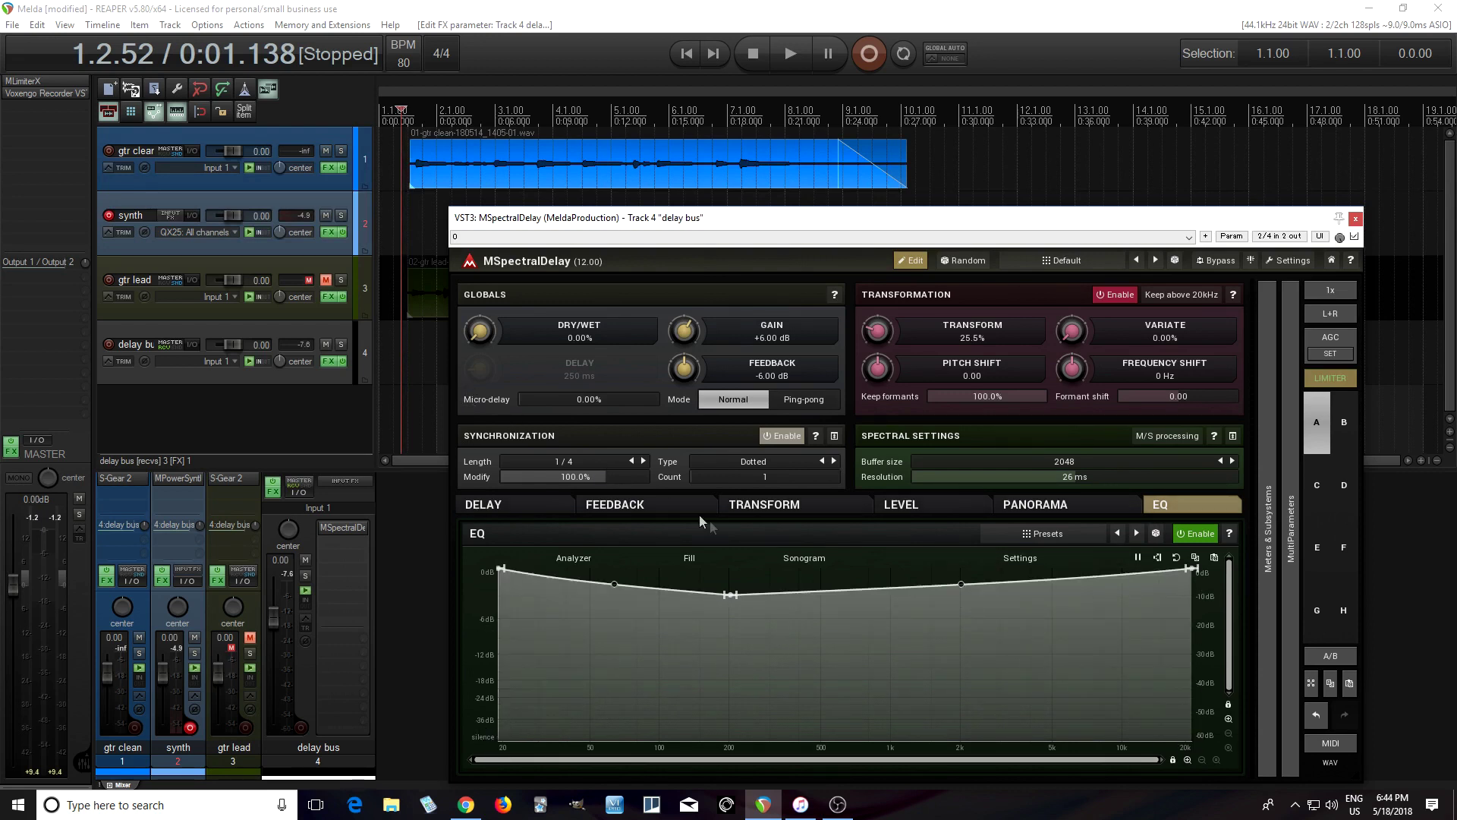
double_click(732, 598)
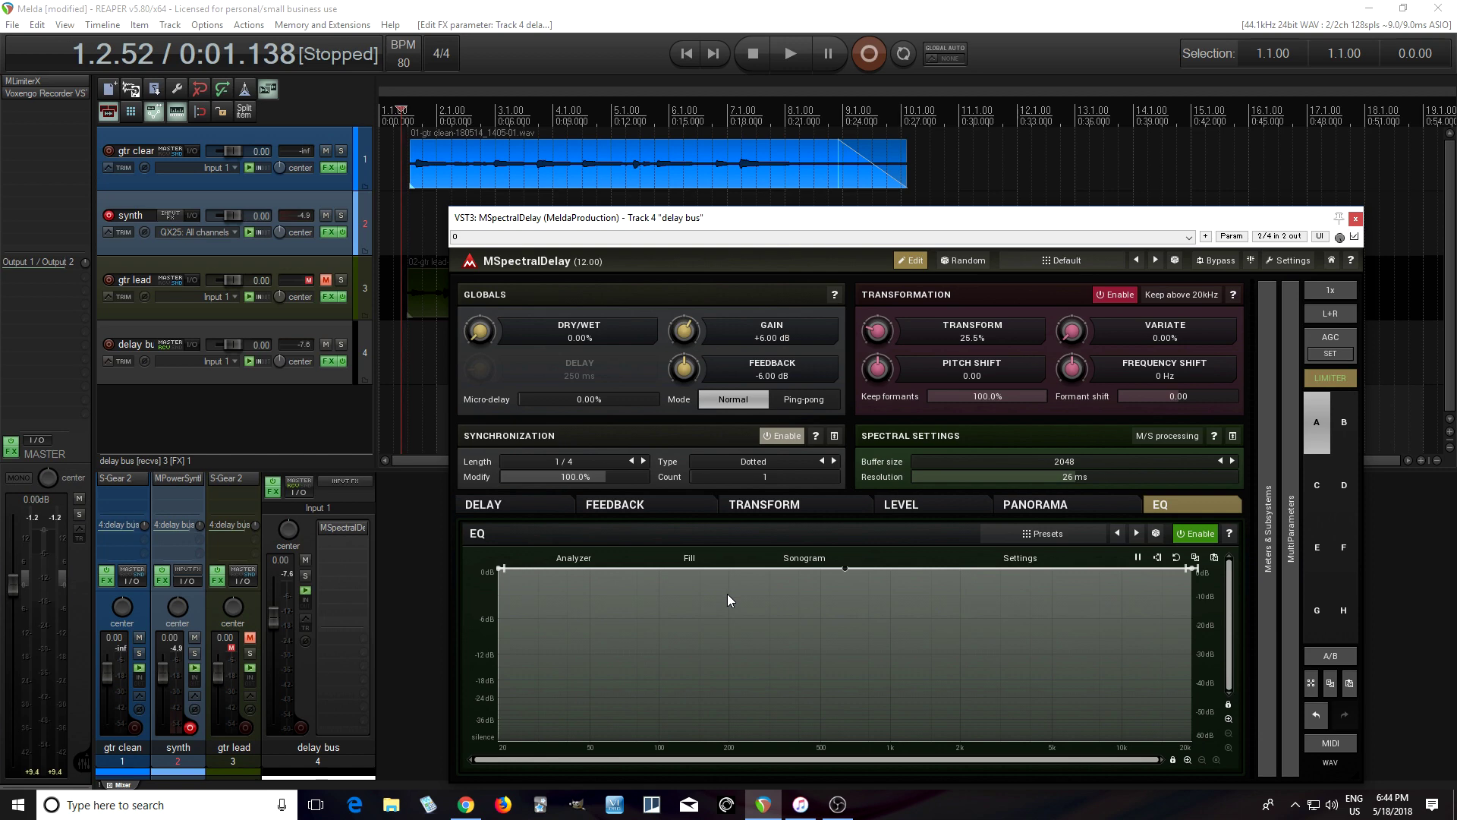
key(ctrl+z)
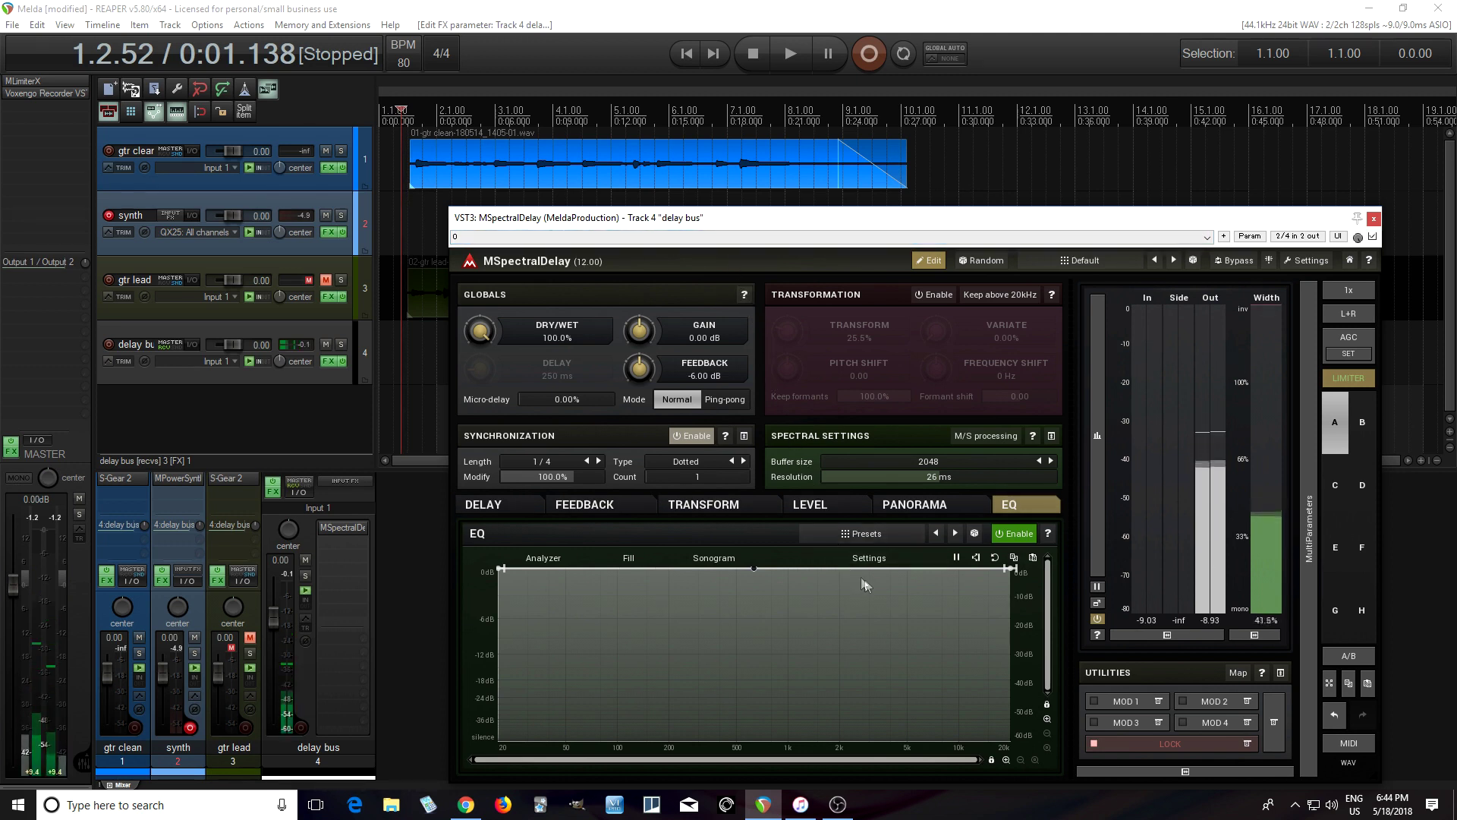
Try dropping the 20 Hz and 20 kHz EQ ends to silence, then restore both to 0 dB
mouse_move(498, 568)
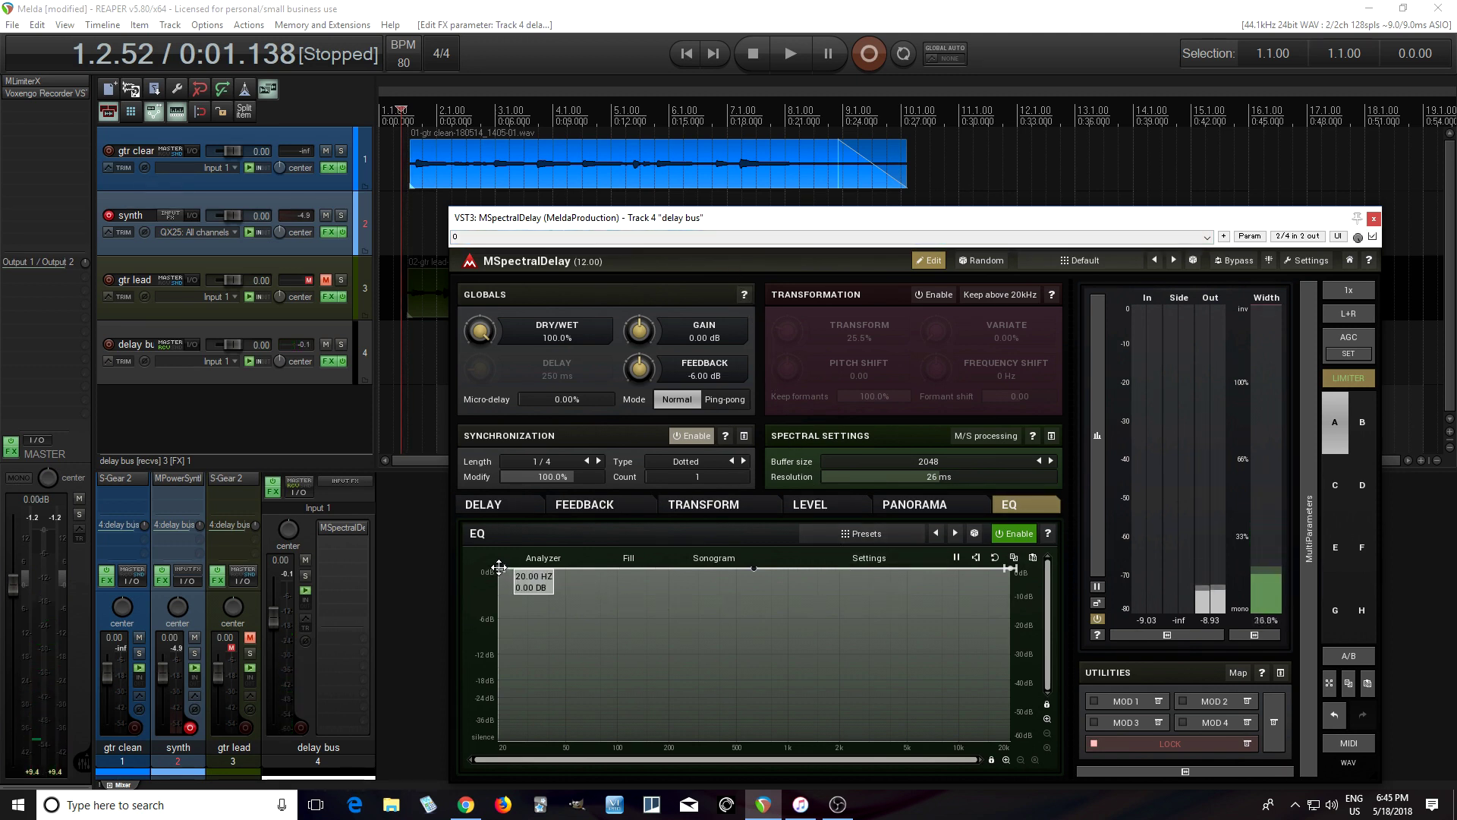
drag(499, 568, 501, 740)
drag(754, 568, 756, 636)
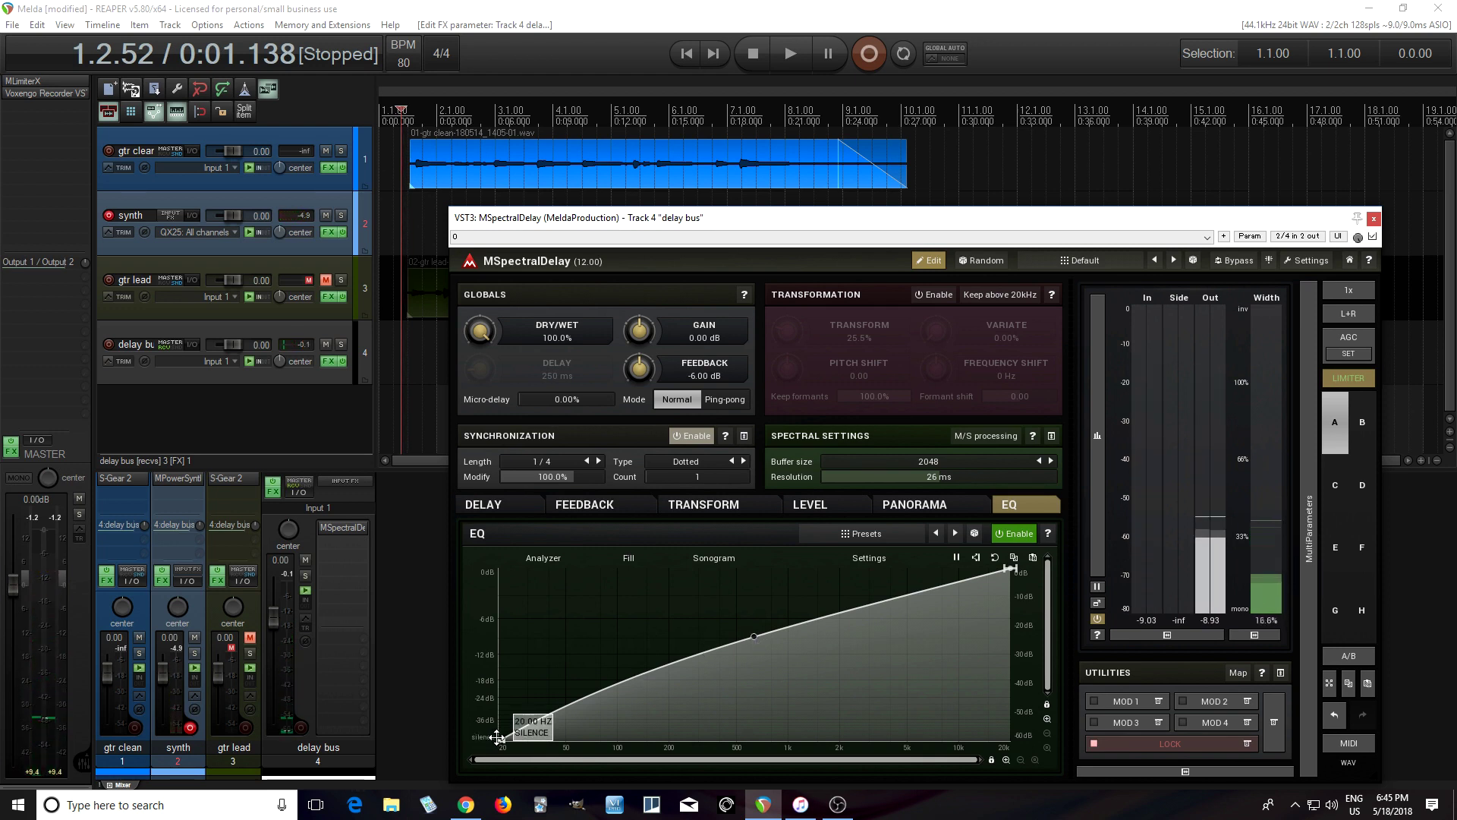
drag(501, 738, 501, 569)
drag(755, 638, 754, 570)
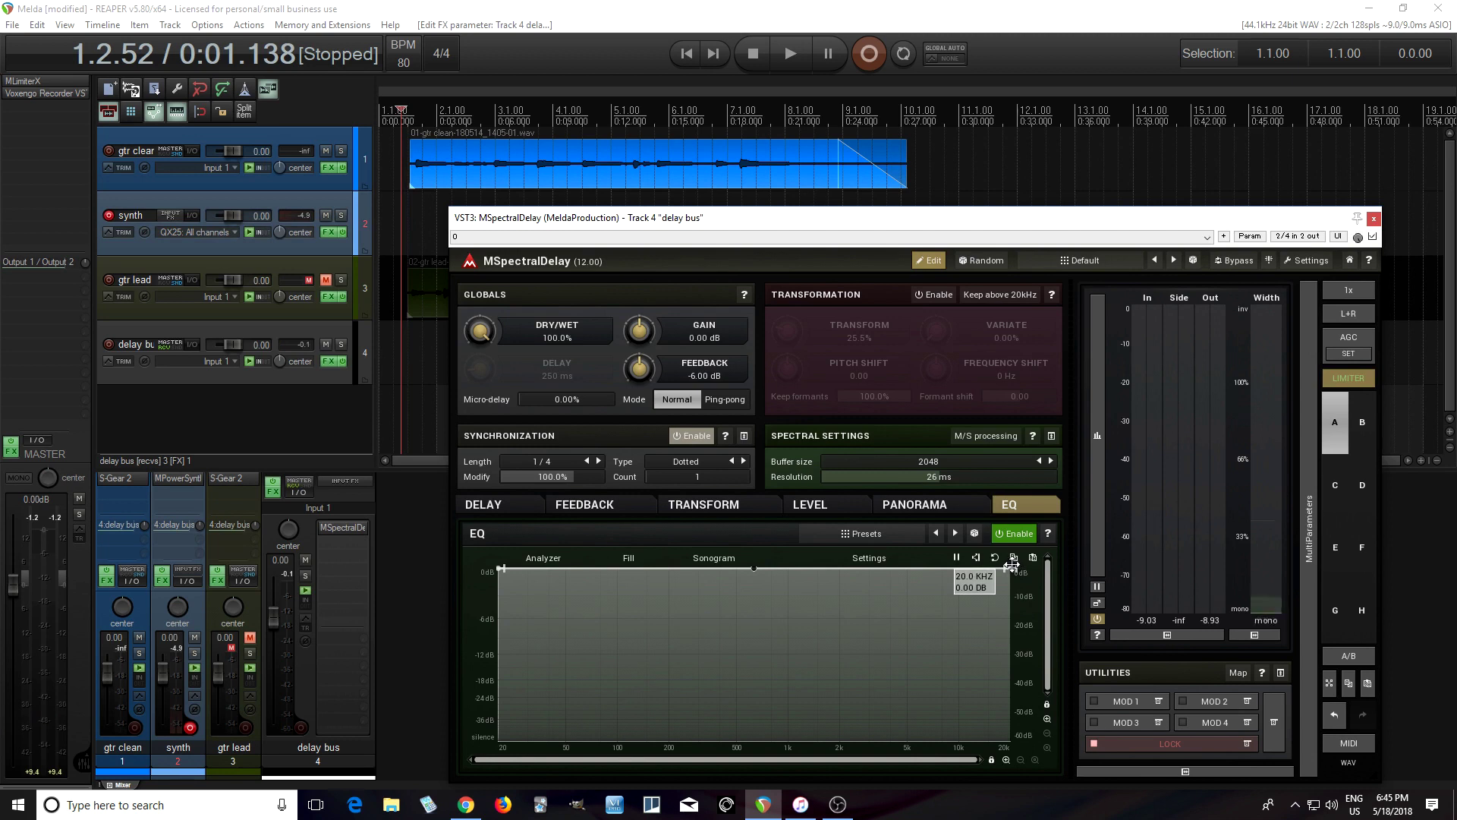
drag(1011, 568, 1088, 795)
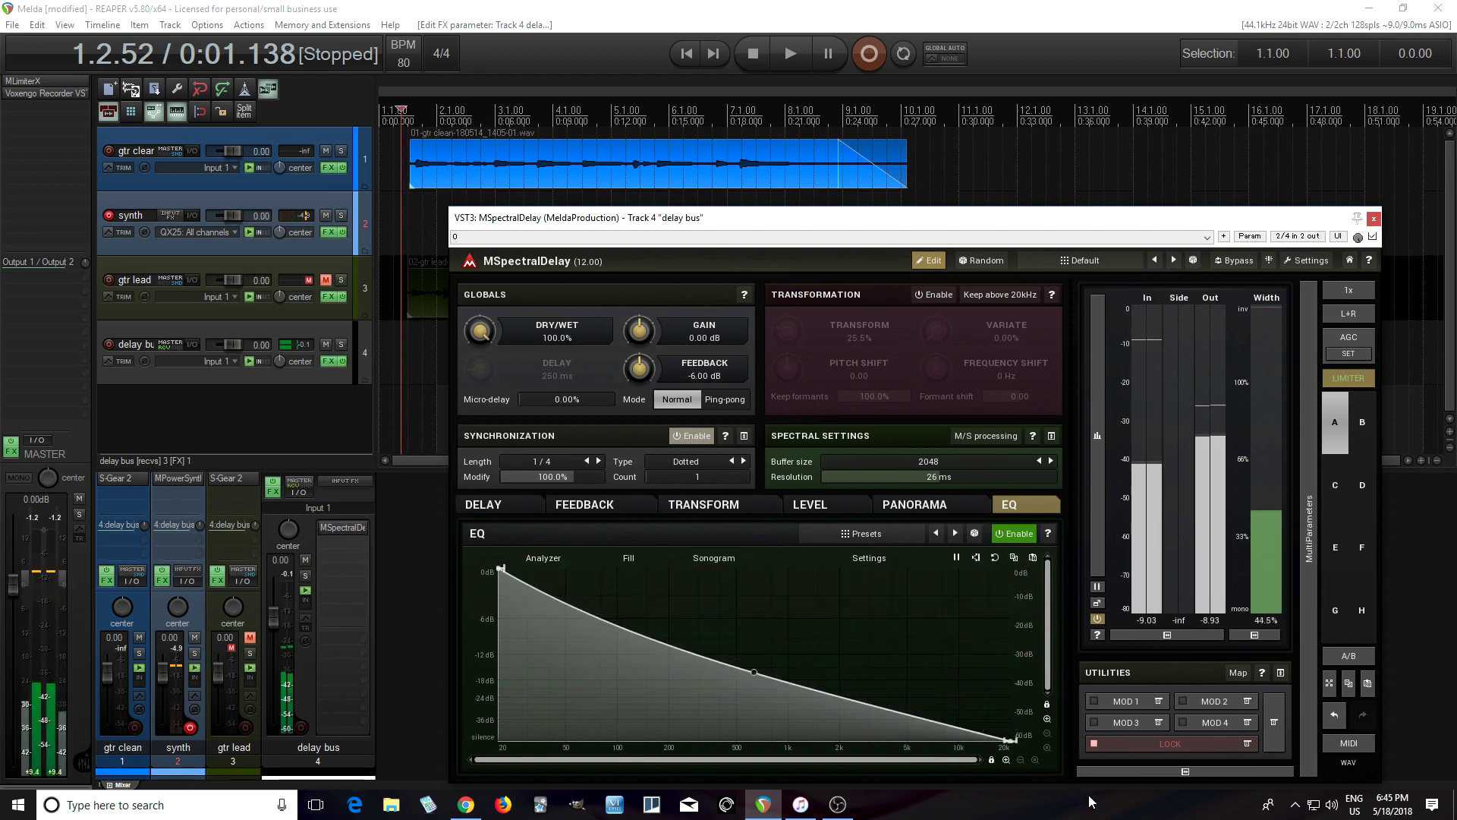
mouse_move(1012, 738)
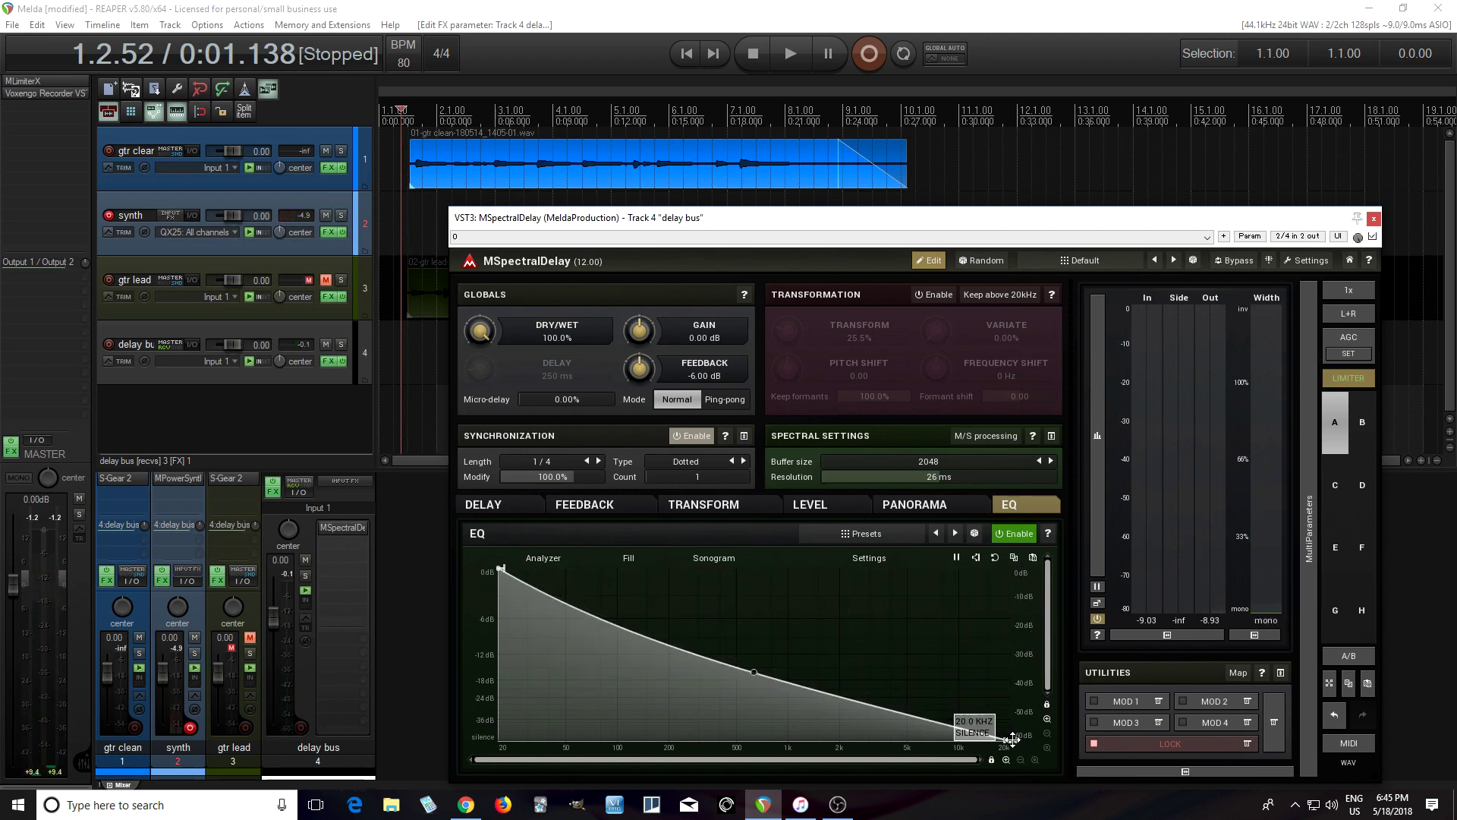
drag(1012, 738, 1031, 499)
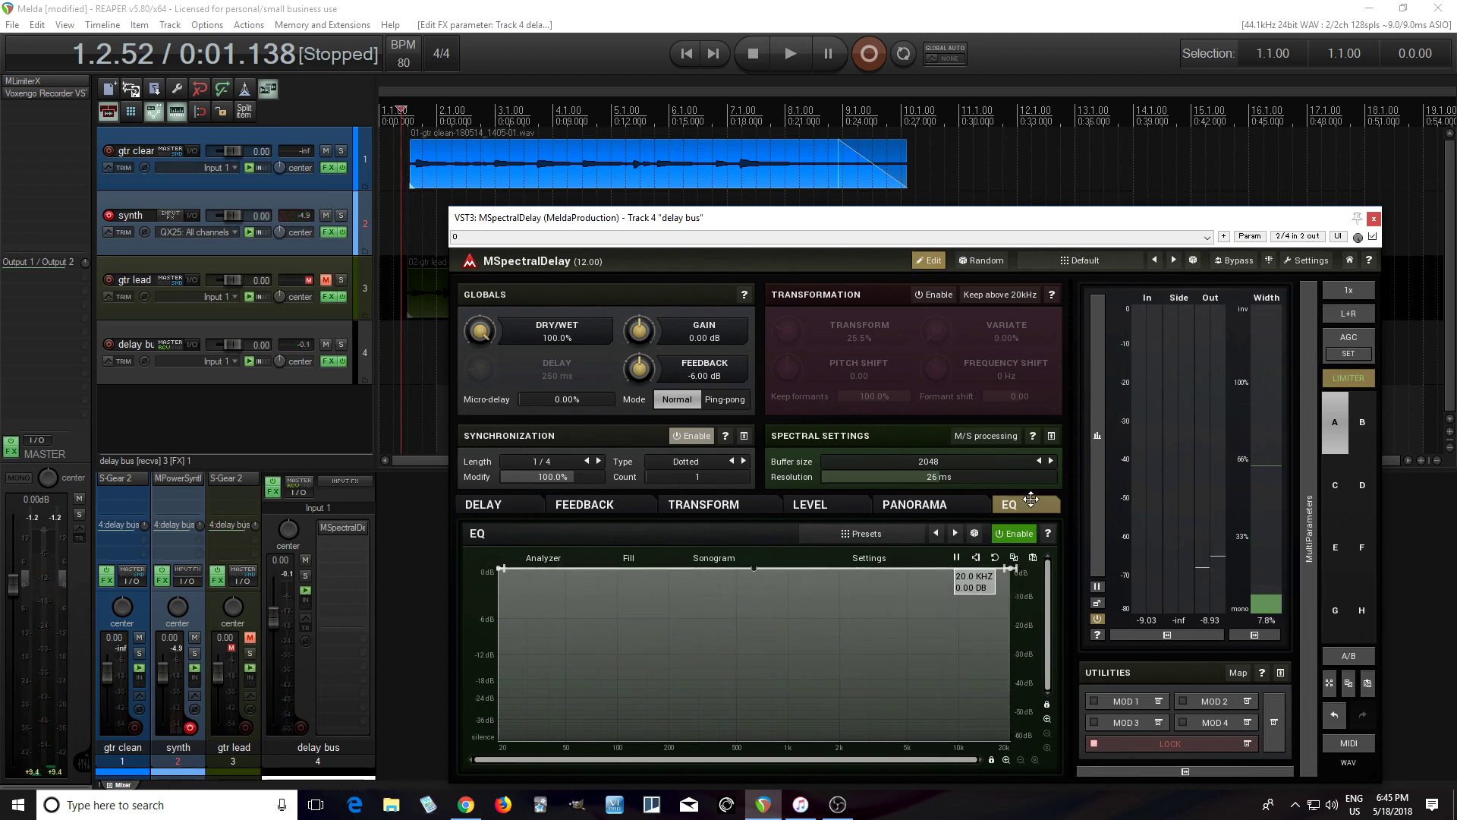
Enable EQ drawing mode, draw a freehand curve, then clear all points back to flat
right_click(829, 641)
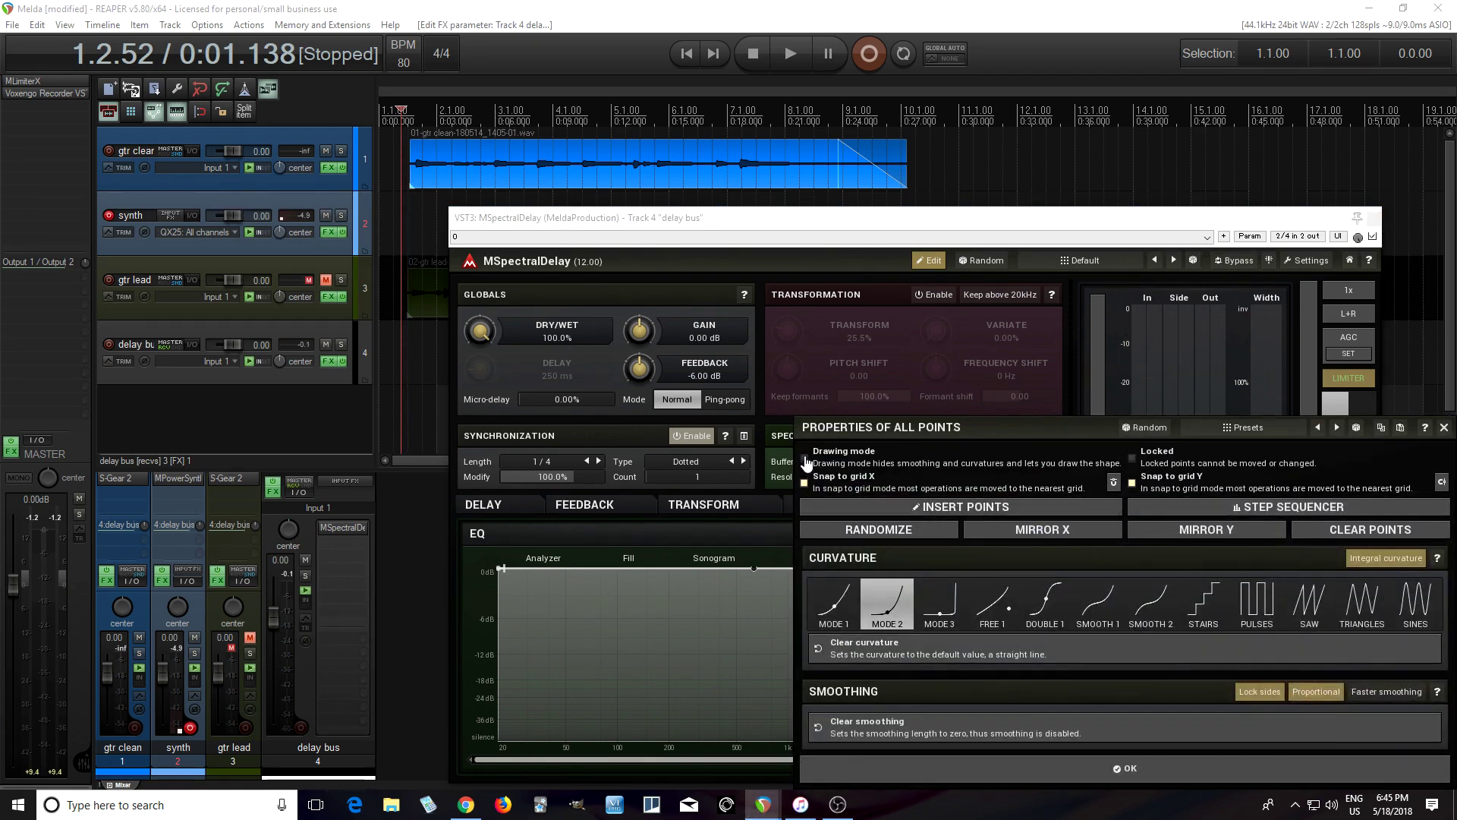
click(976, 768)
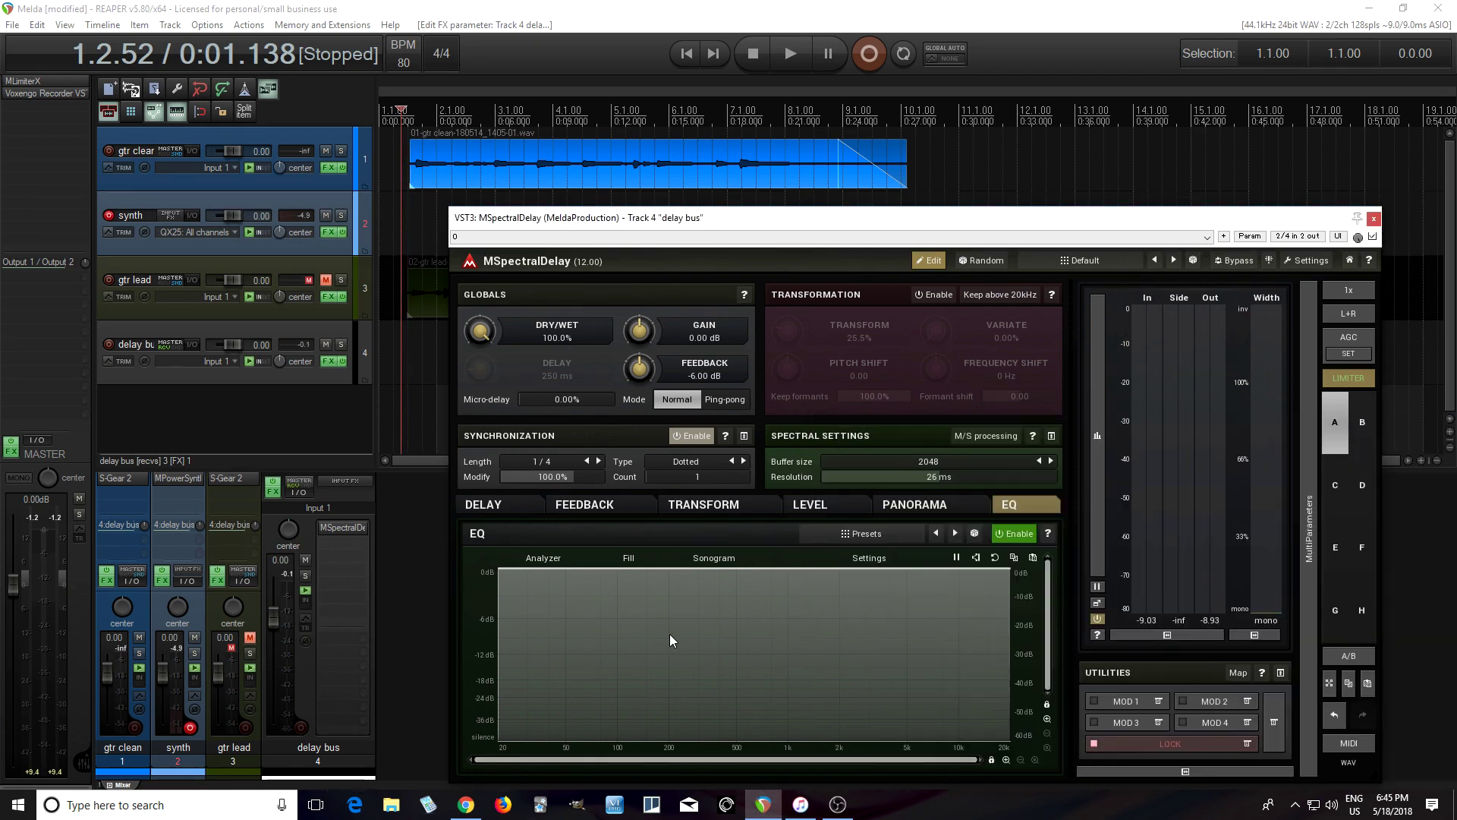
mouse_move(549, 602)
mouse_down()
mouse_move(599, 691)
mouse_move(760, 636)
mouse_move(809, 559)
mouse_move(895, 661)
mouse_move(926, 618)
mouse_up()
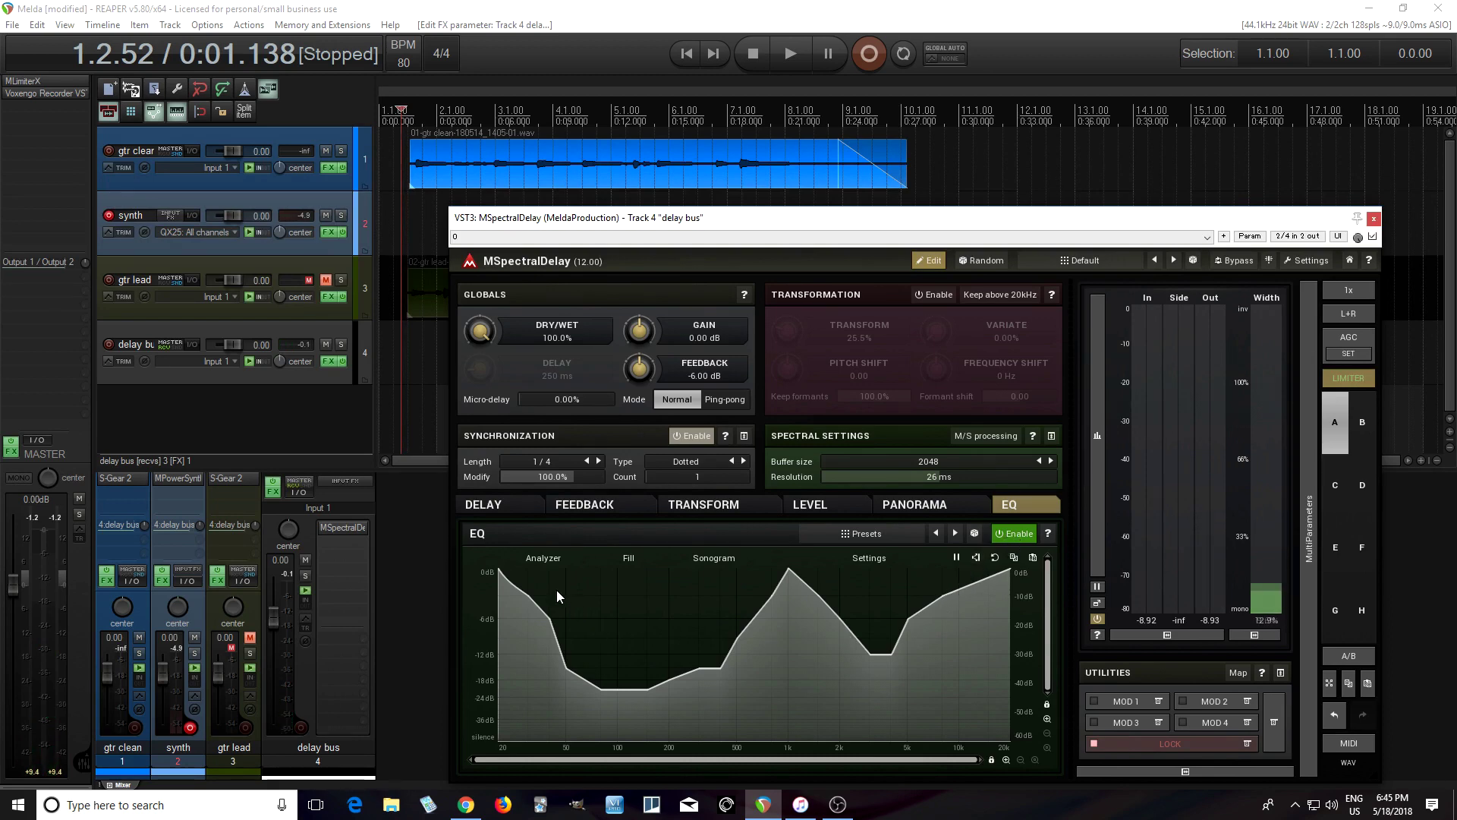
right_click(596, 602)
click(1186, 529)
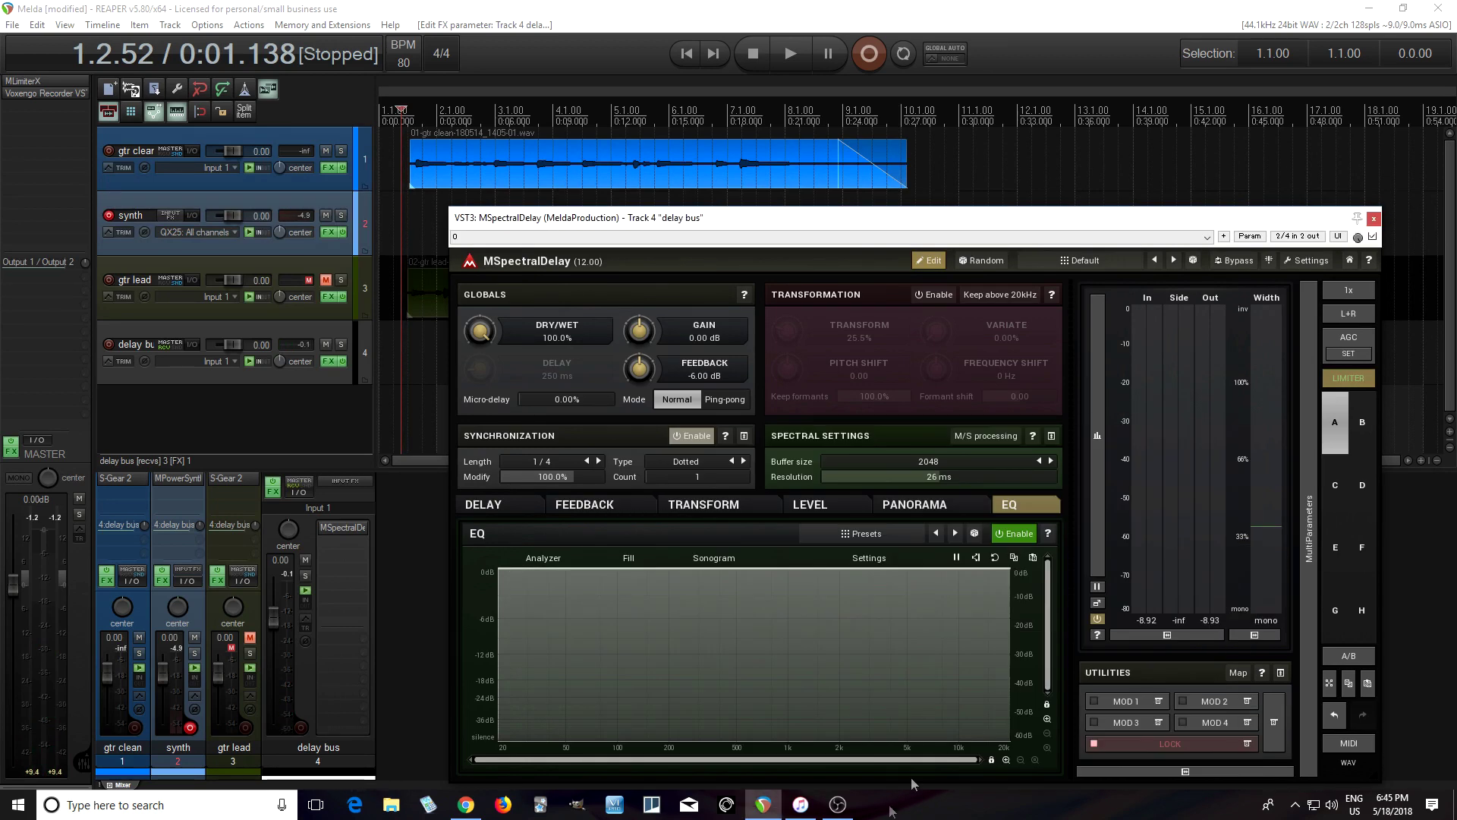
click(920, 506)
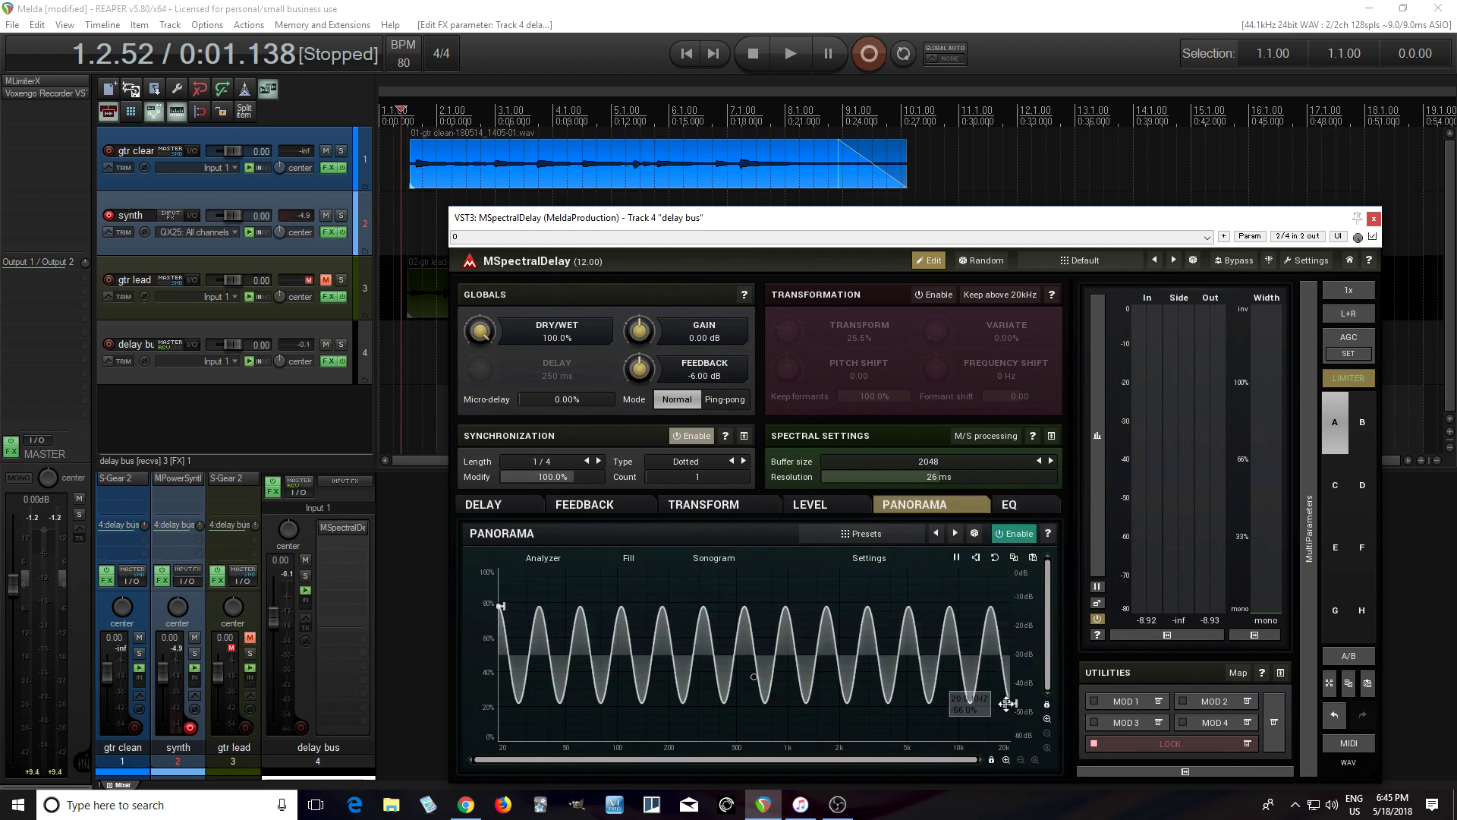
Shape the Panorama curve into a 21-wave sine, 20 Hz at 100% and 20 kHz at 10%
drag(1012, 702, 1026, 752)
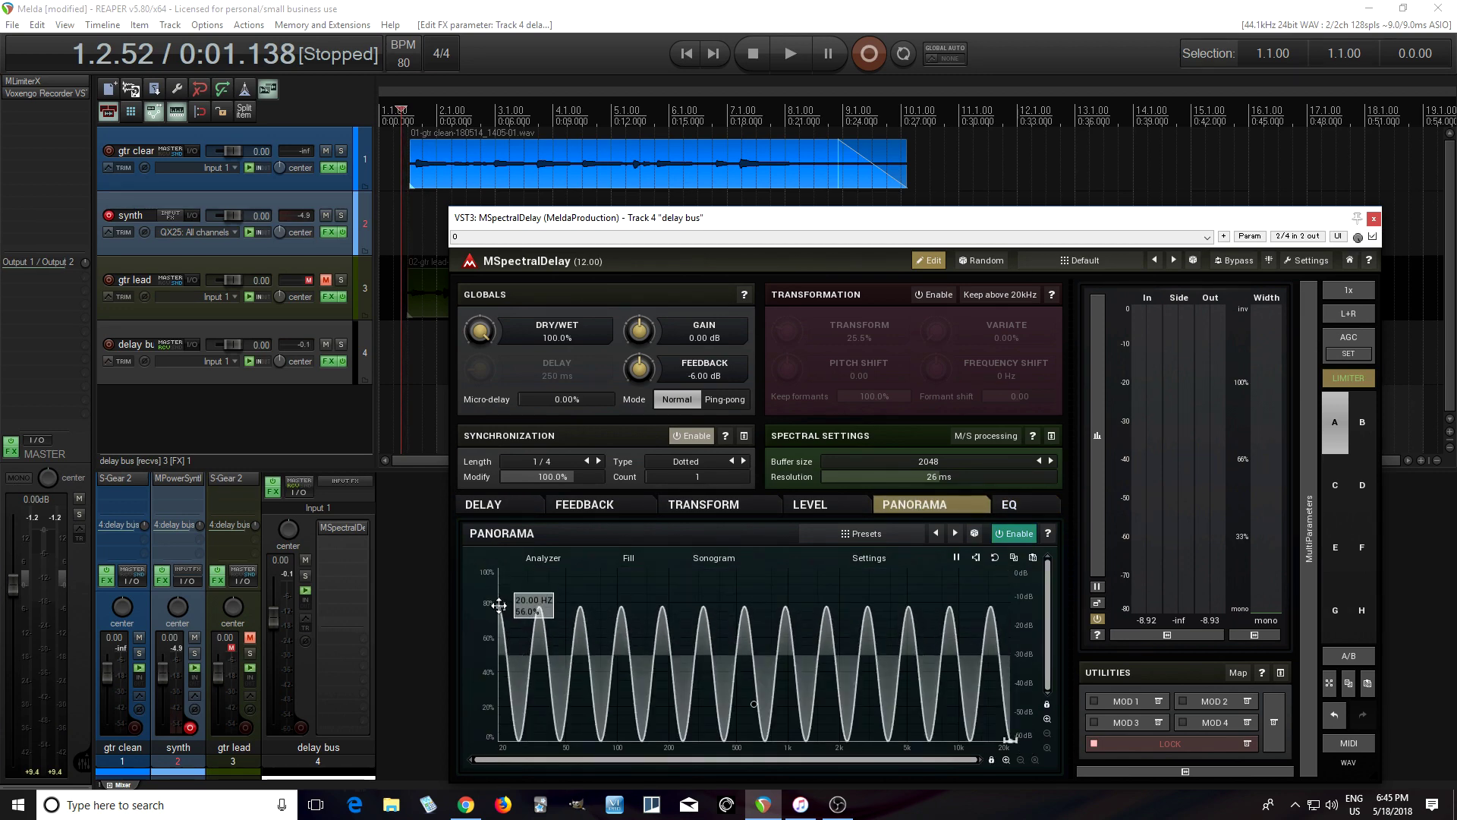
drag(500, 605, 472, 476)
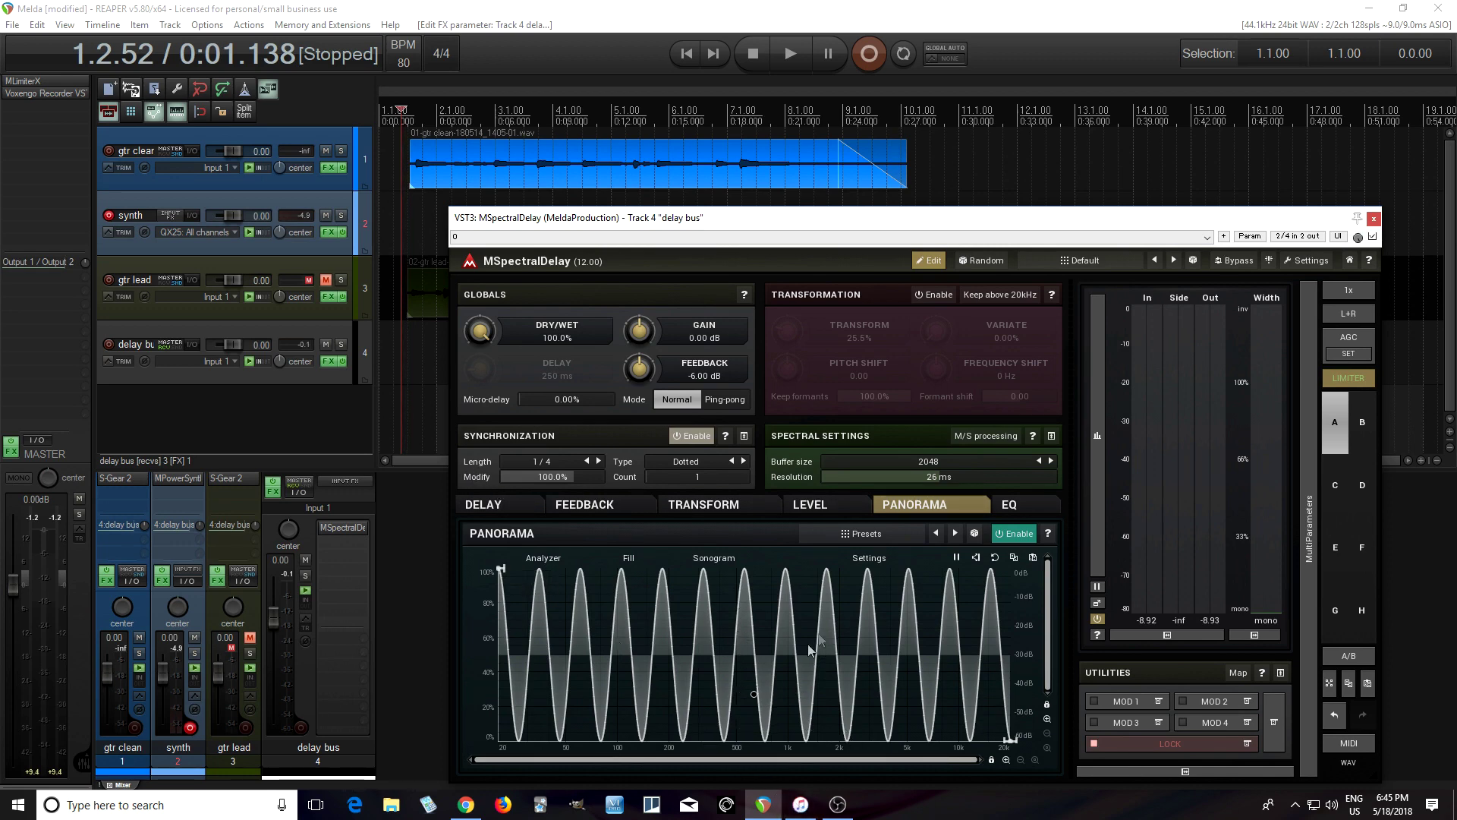
drag(753, 702, 764, 651)
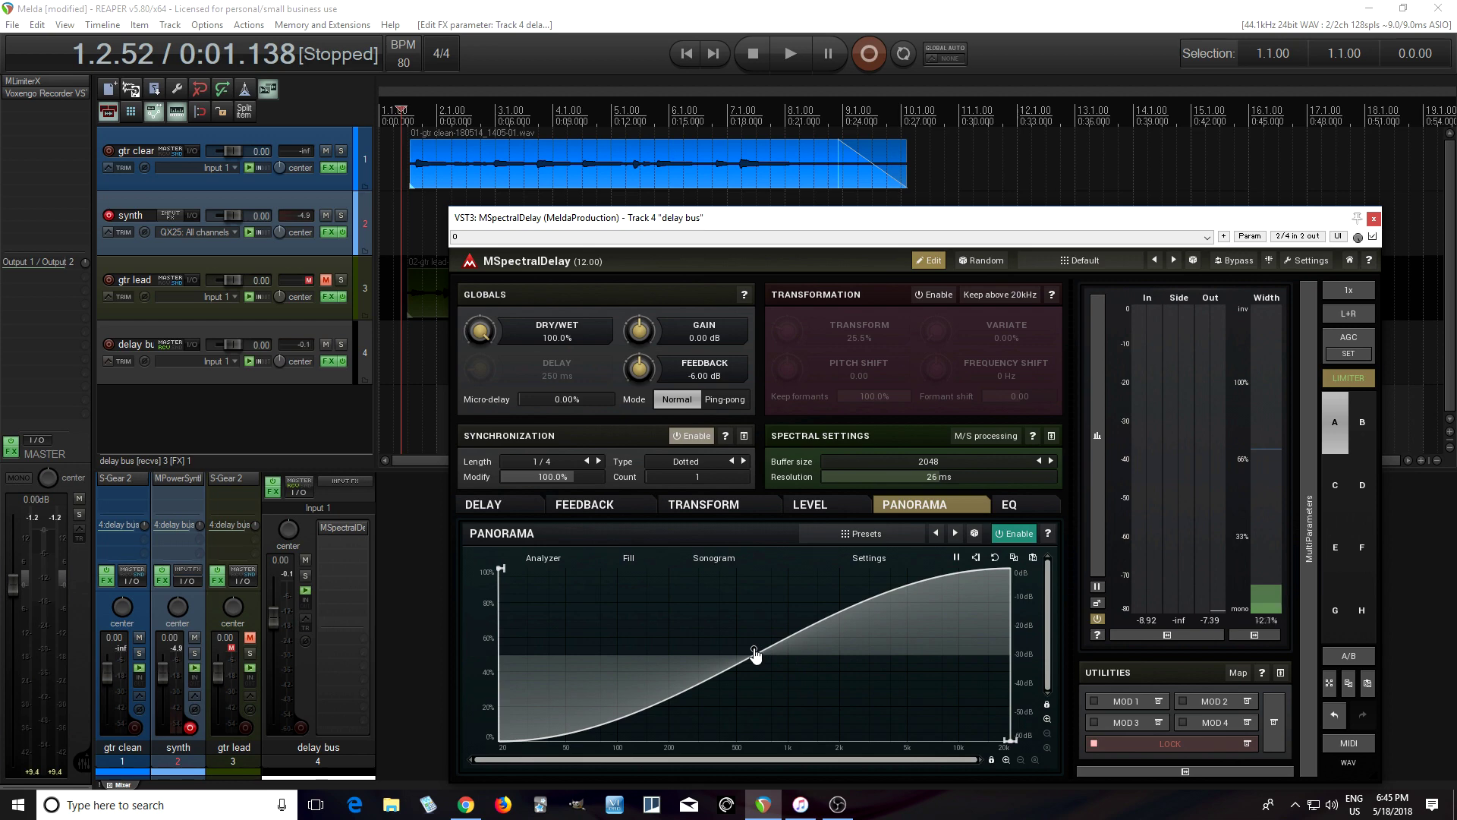
drag(753, 655, 736, 610)
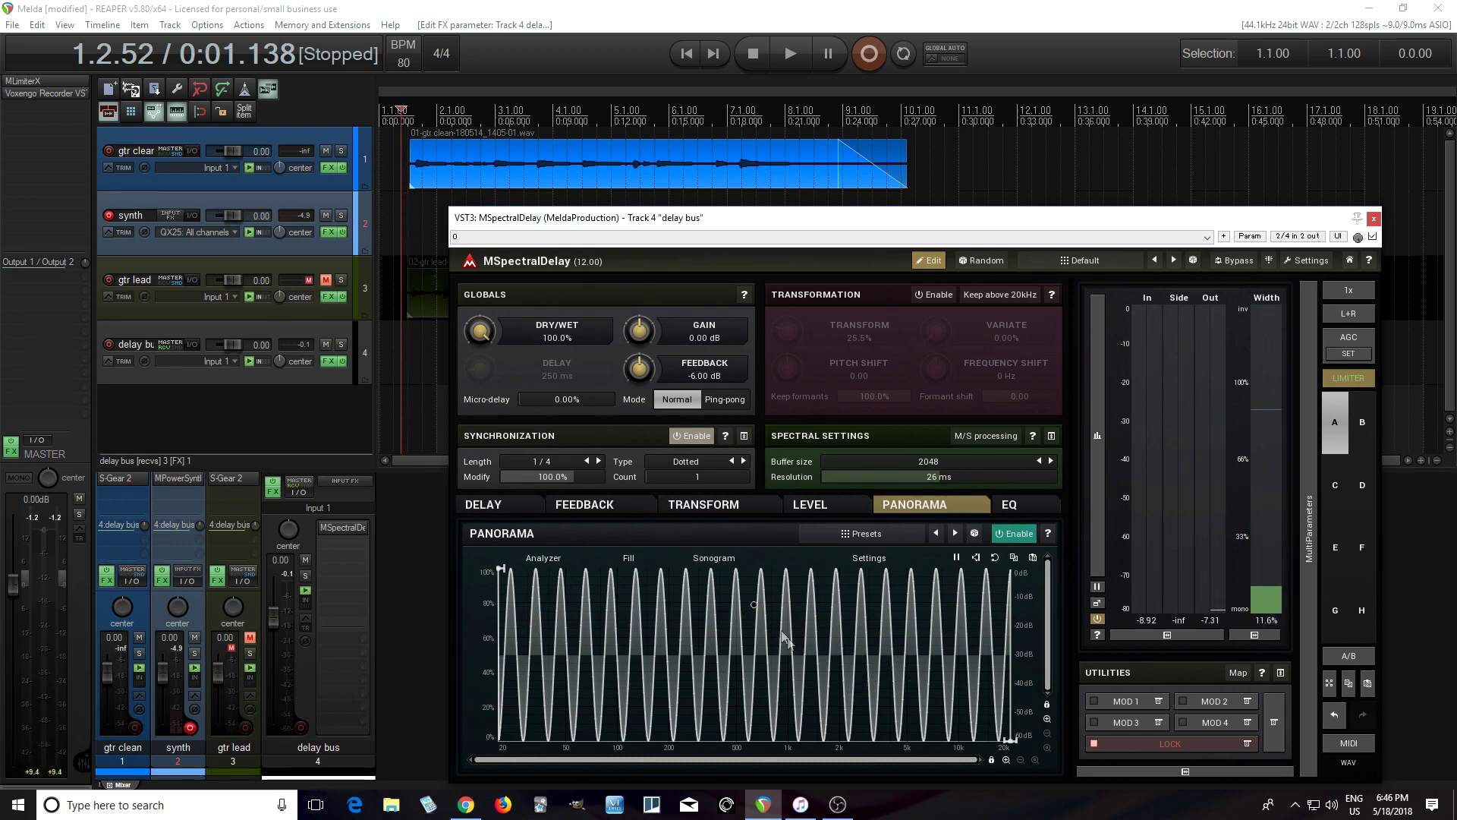
drag(1007, 739, 1007, 644)
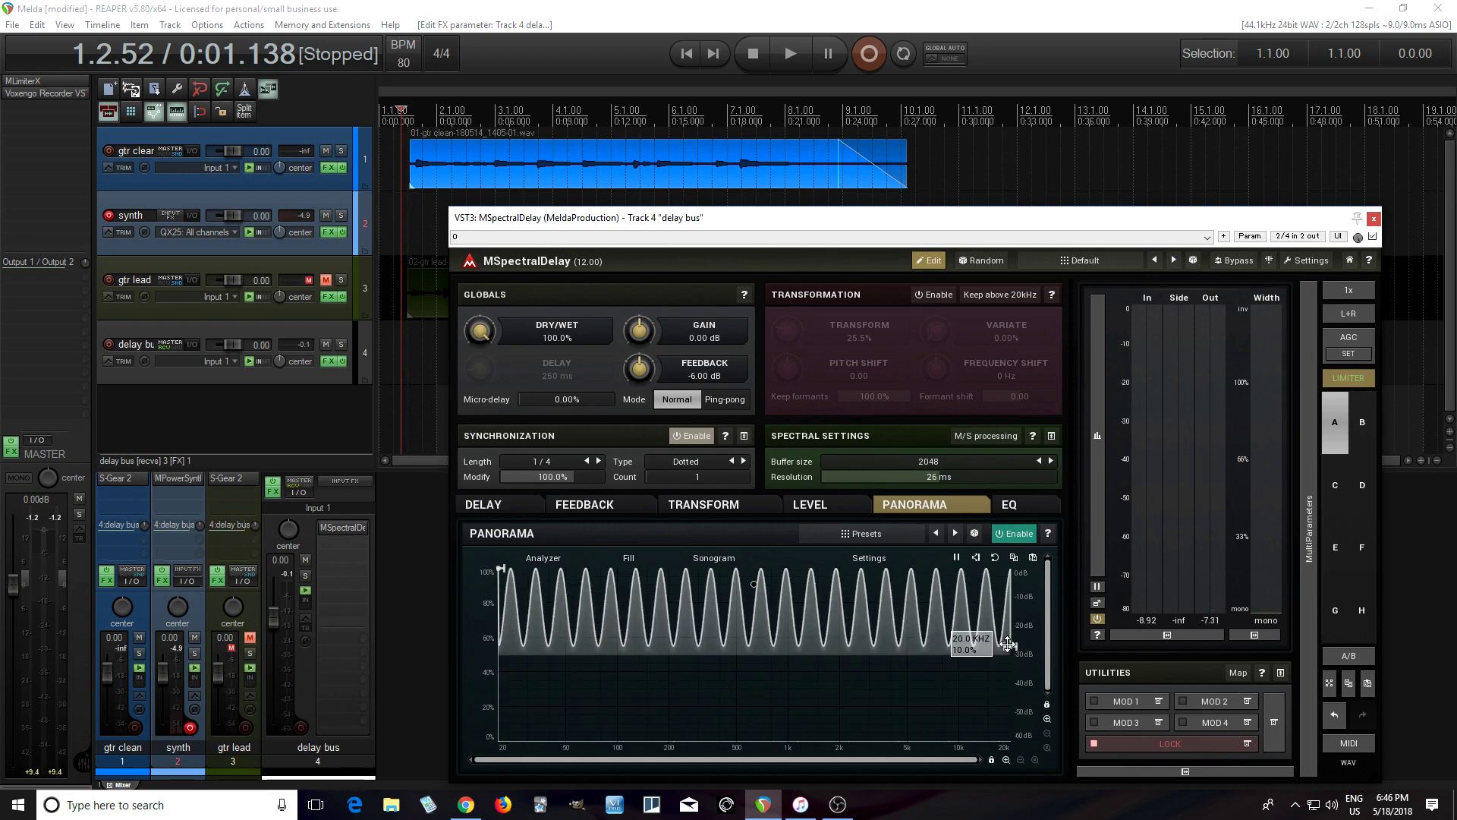
Switch all panorama points' curvature to Mode 1 in the point properties
right_click(995, 683)
click(833, 604)
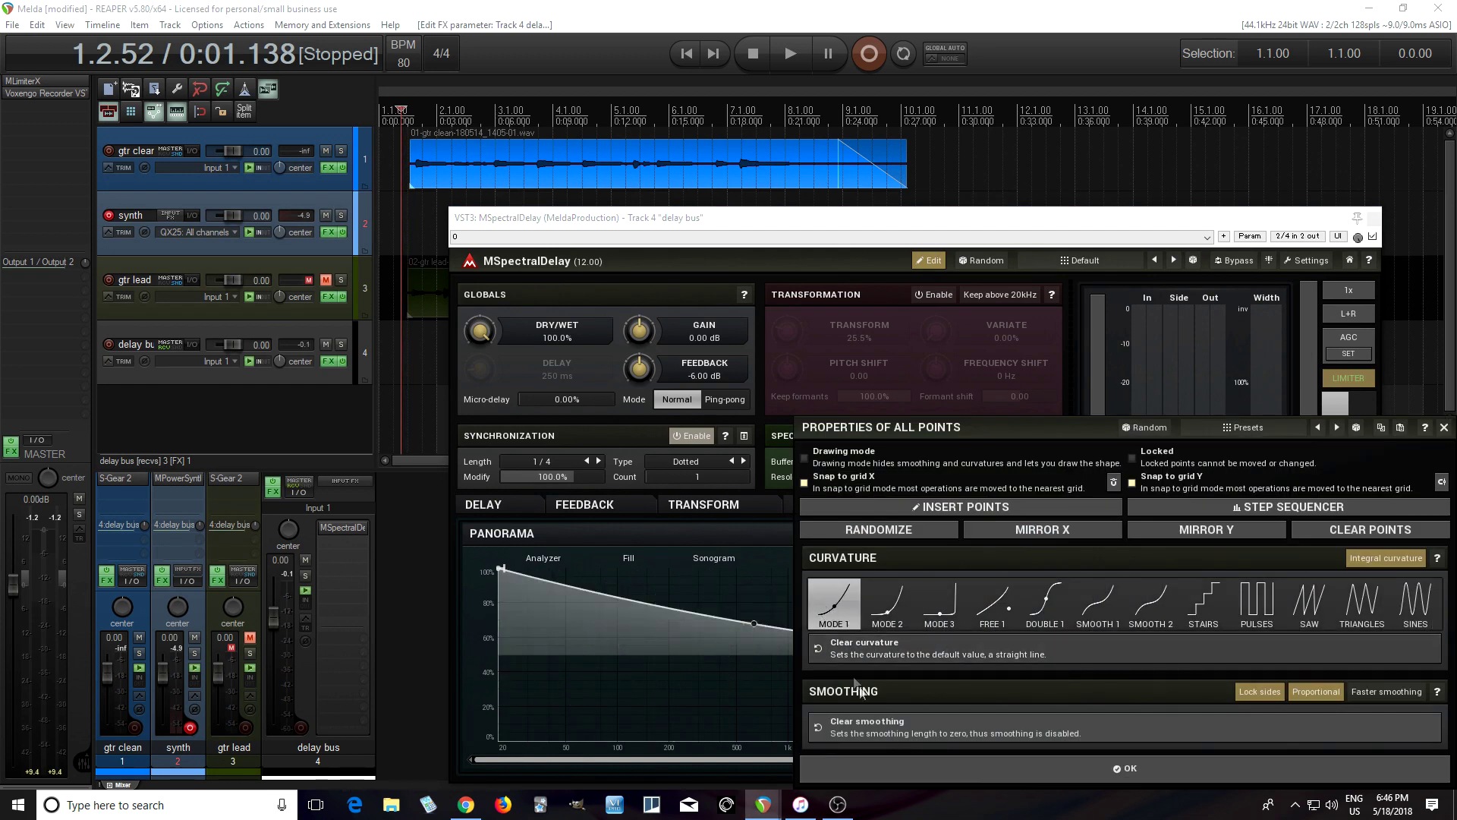
click(910, 764)
Drag the panorama end points and curve until it lies flat across the whole spectrum
drag(494, 571, 498, 654)
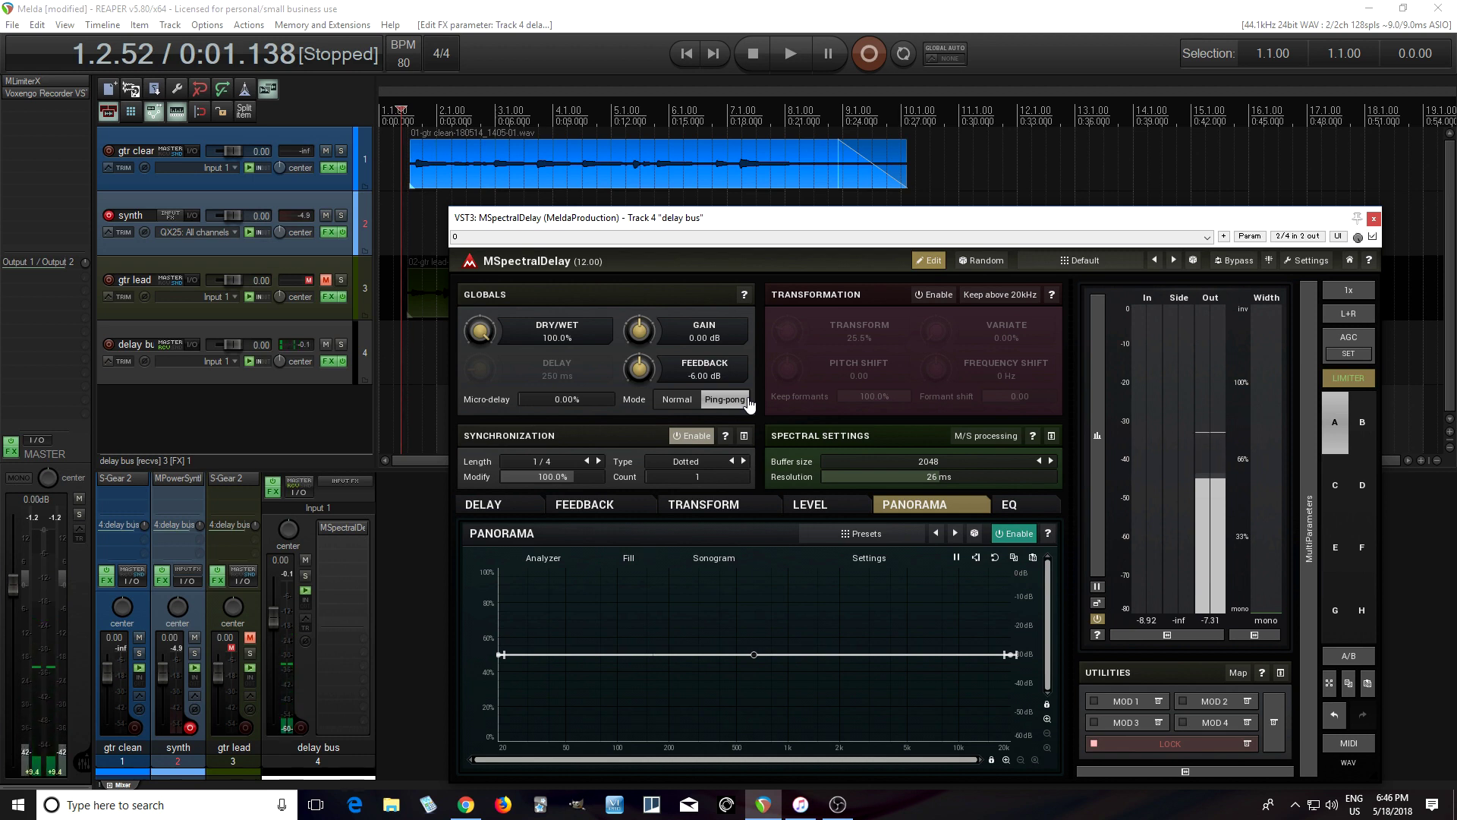
drag(816, 654, 809, 543)
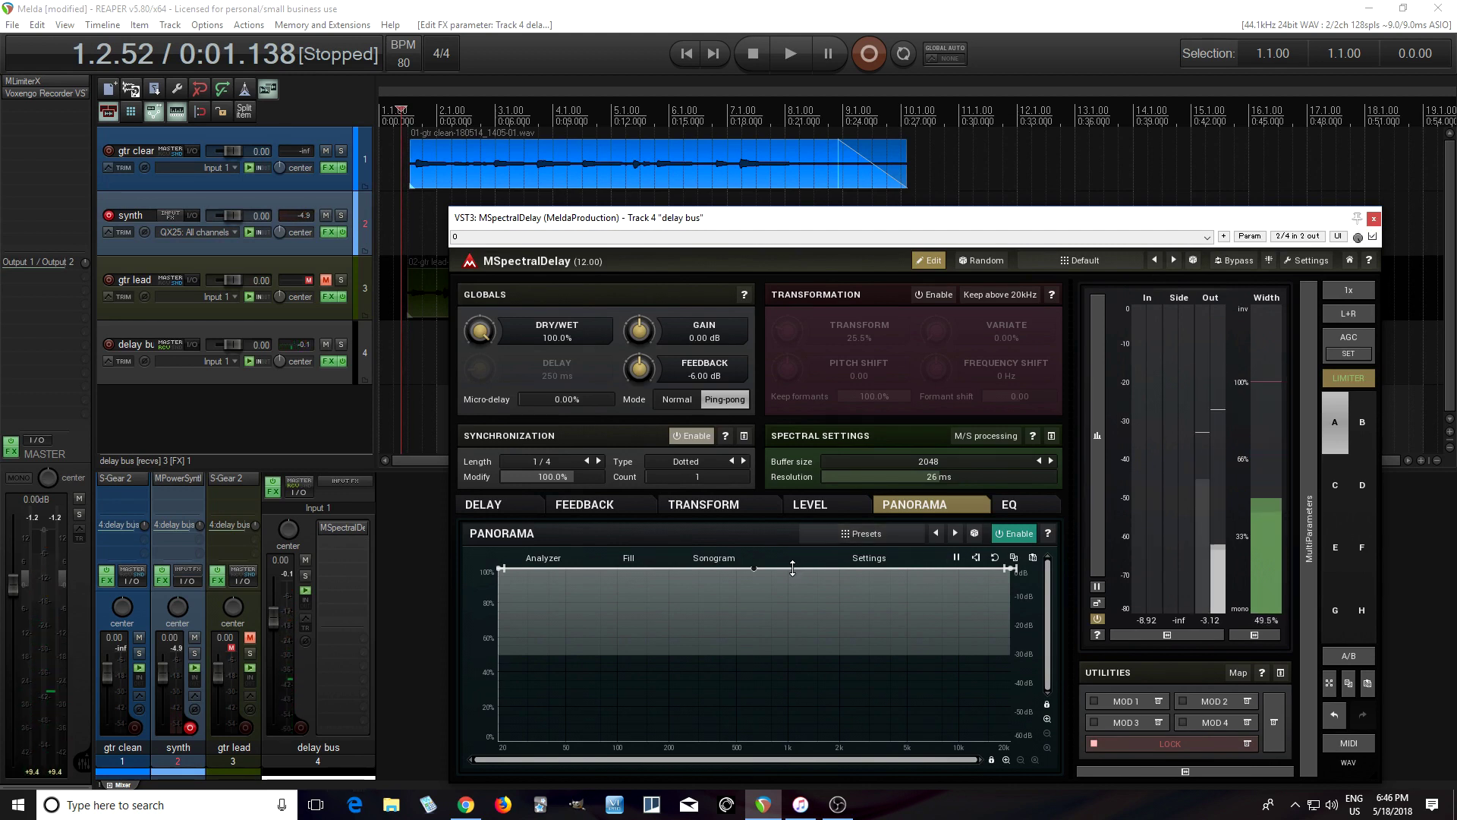
drag(794, 567, 826, 665)
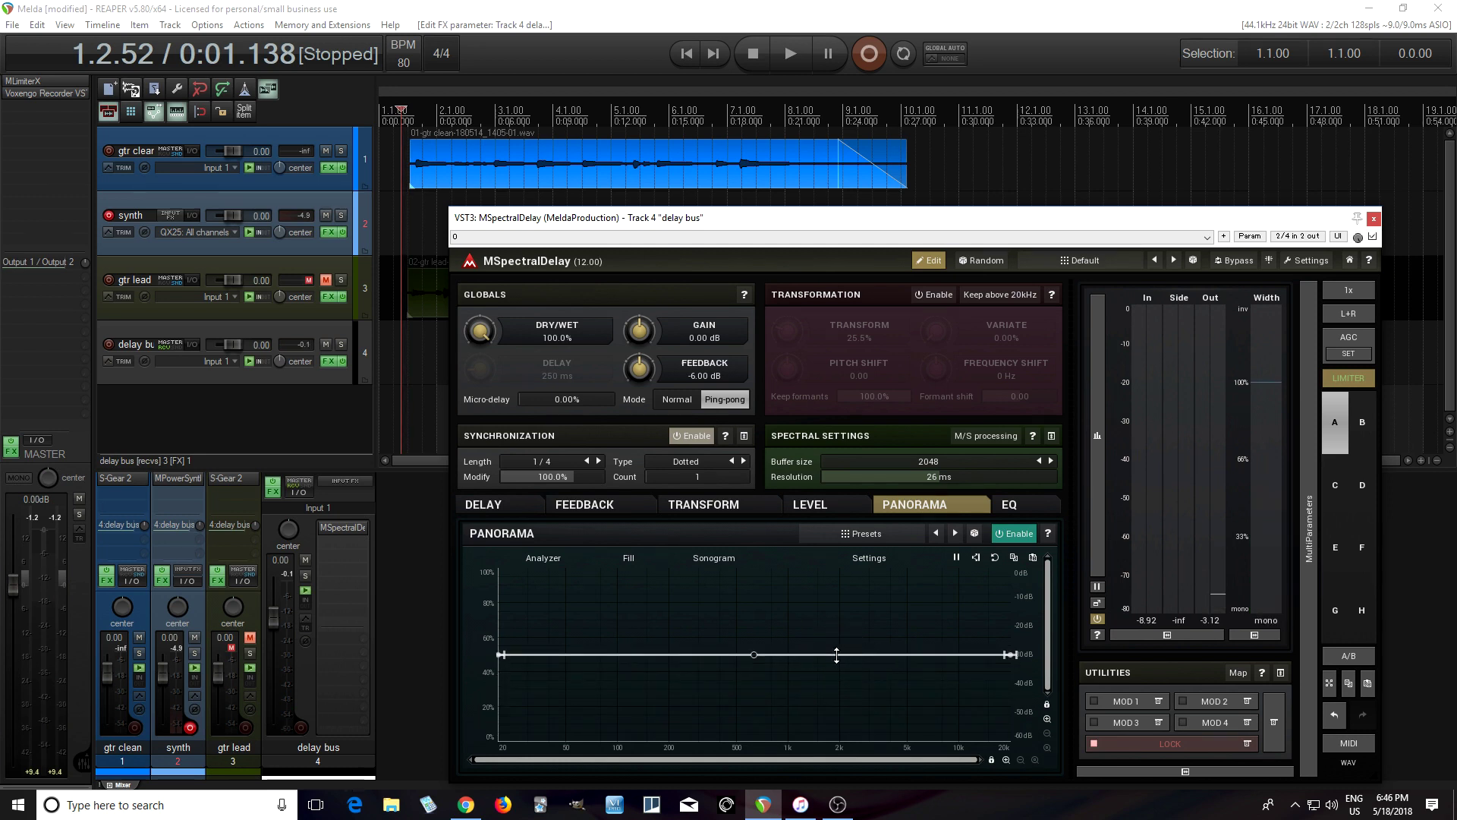
drag(1012, 654, 1016, 563)
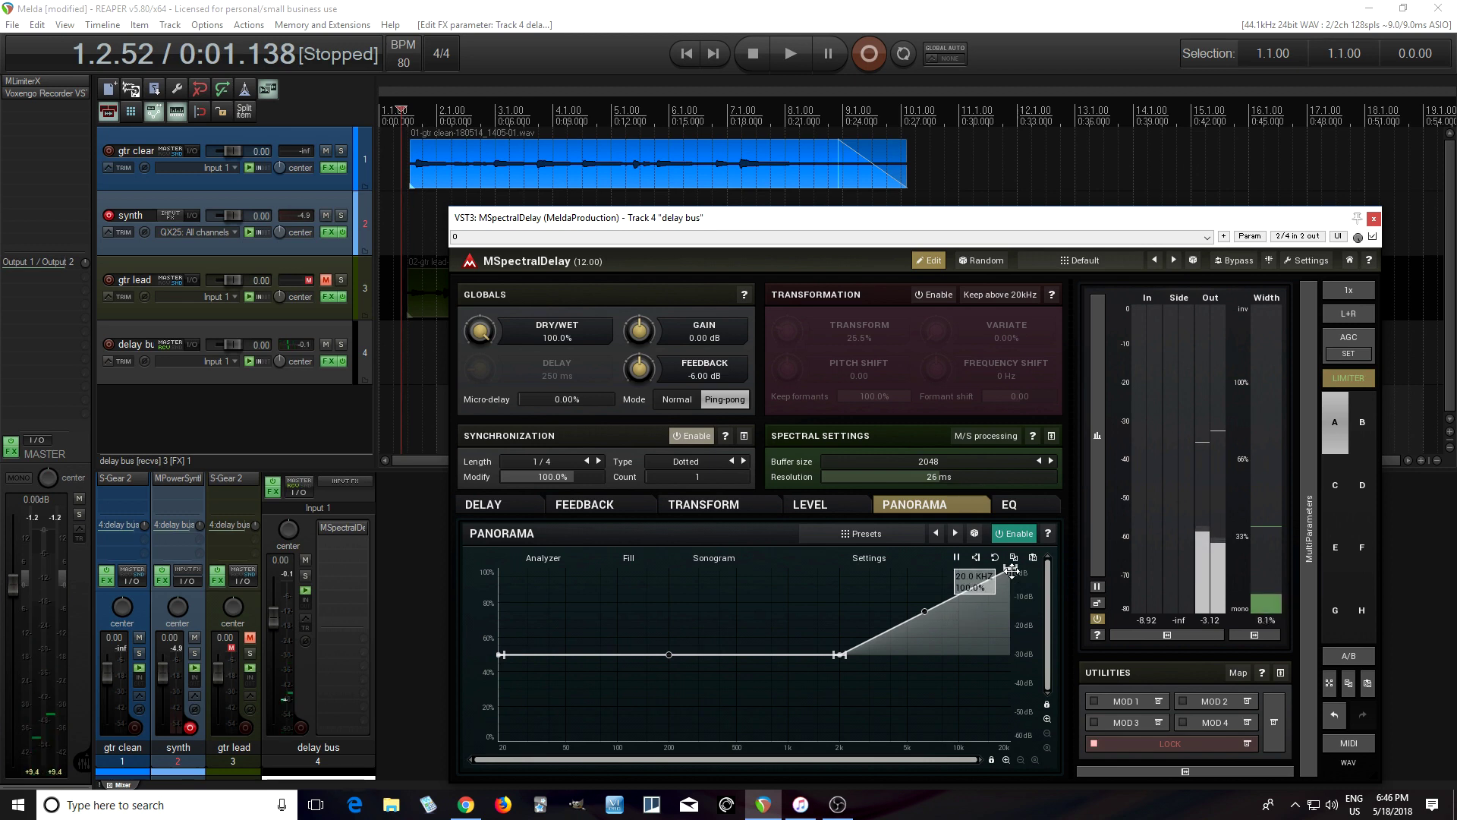
drag(1011, 568, 1012, 655)
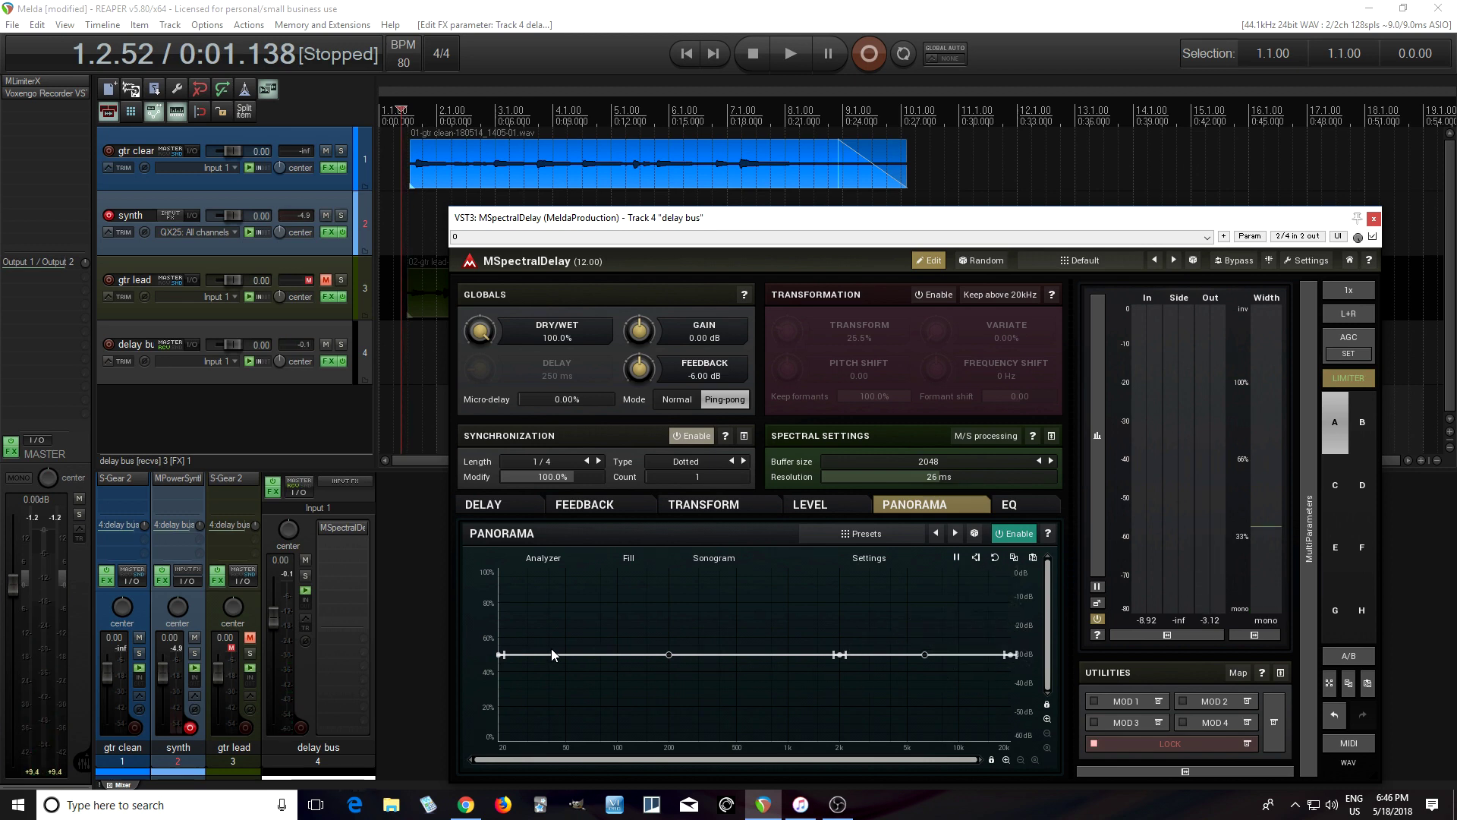
mouse_move(840, 654)
click(840, 507)
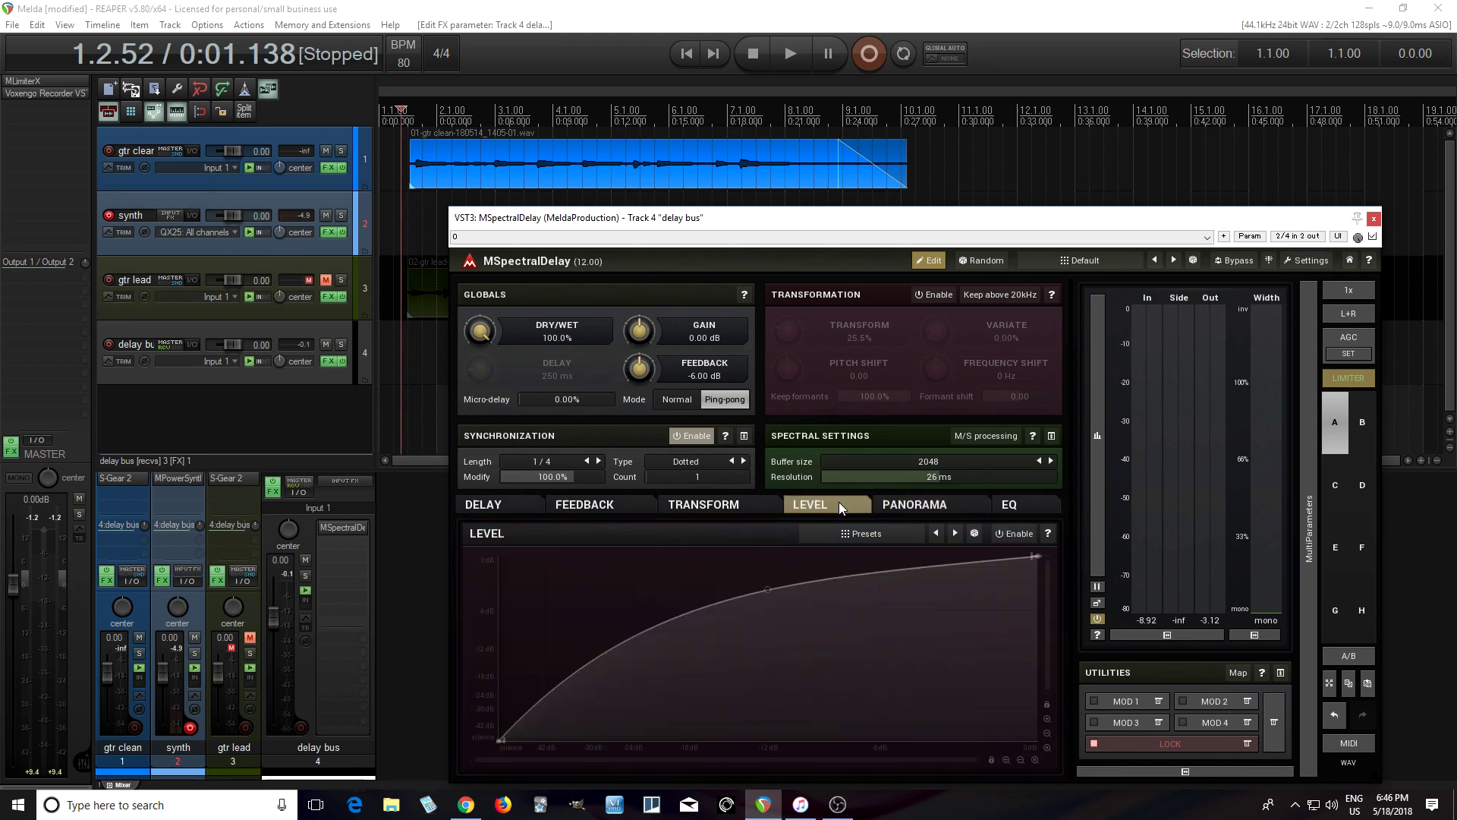
Enable the level curve and straighten it into a diagonal line from 20 Hz to 20 kHz
click(1016, 533)
drag(768, 595, 775, 702)
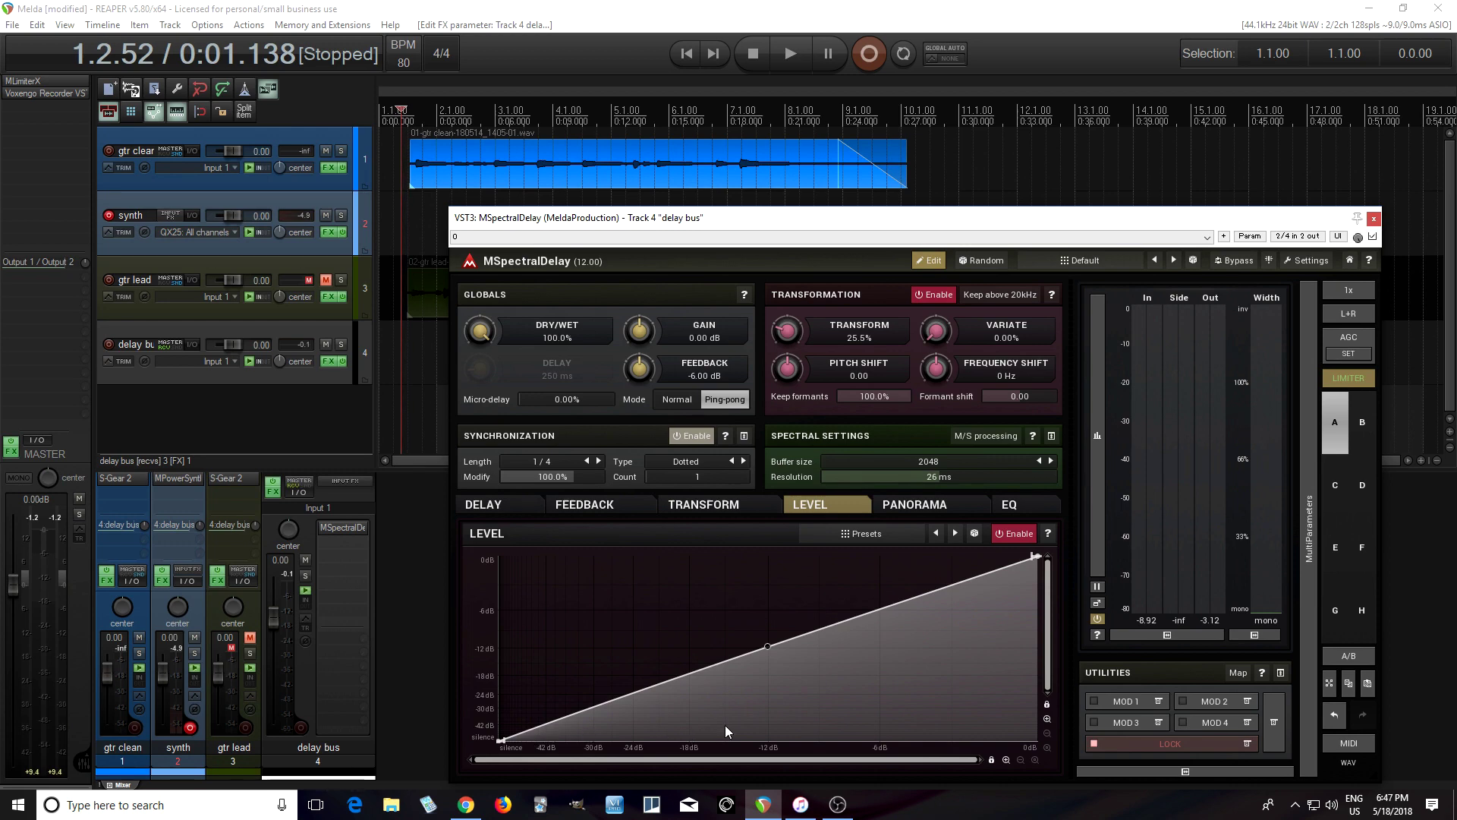
click(714, 501)
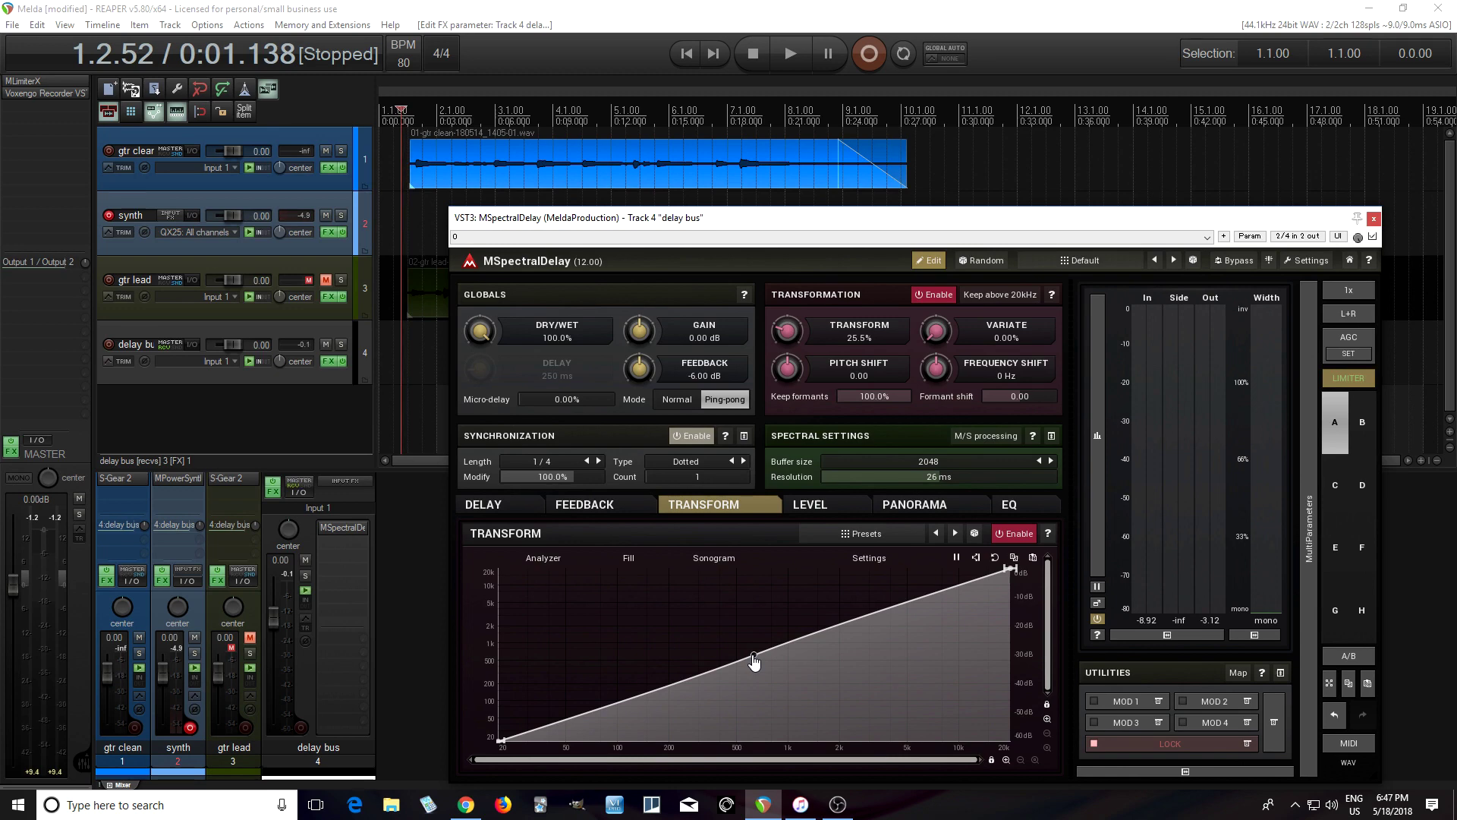
Apply MODE 1 curvature to the Transform curve and bow it upward into a logarithmic shape
mouse_move(754, 661)
mouse_down()
mouse_move(759, 623)
mouse_move(774, 664)
mouse_up()
right_click(774, 663)
click(818, 603)
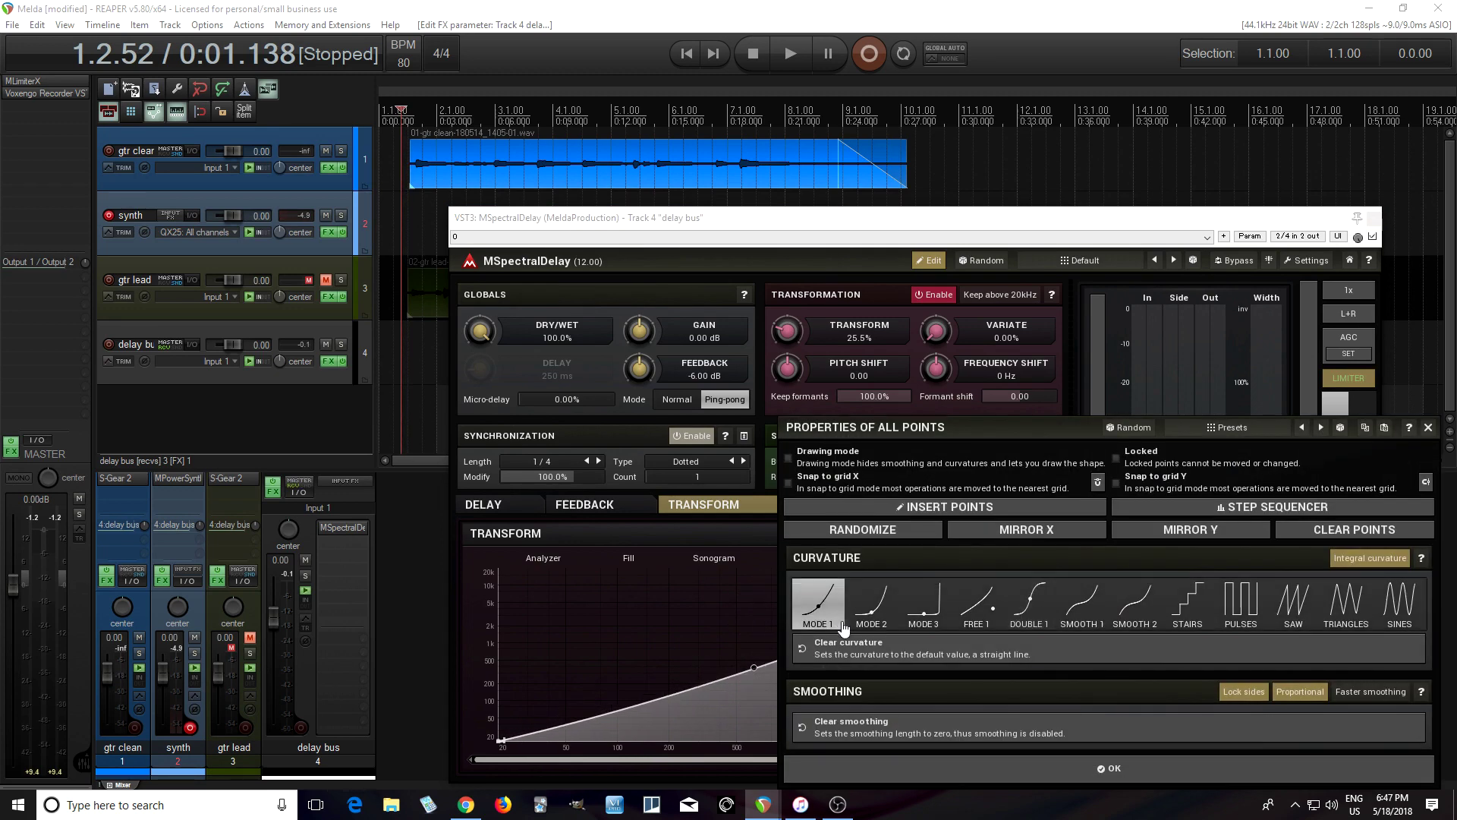
click(758, 671)
drag(757, 671, 729, 562)
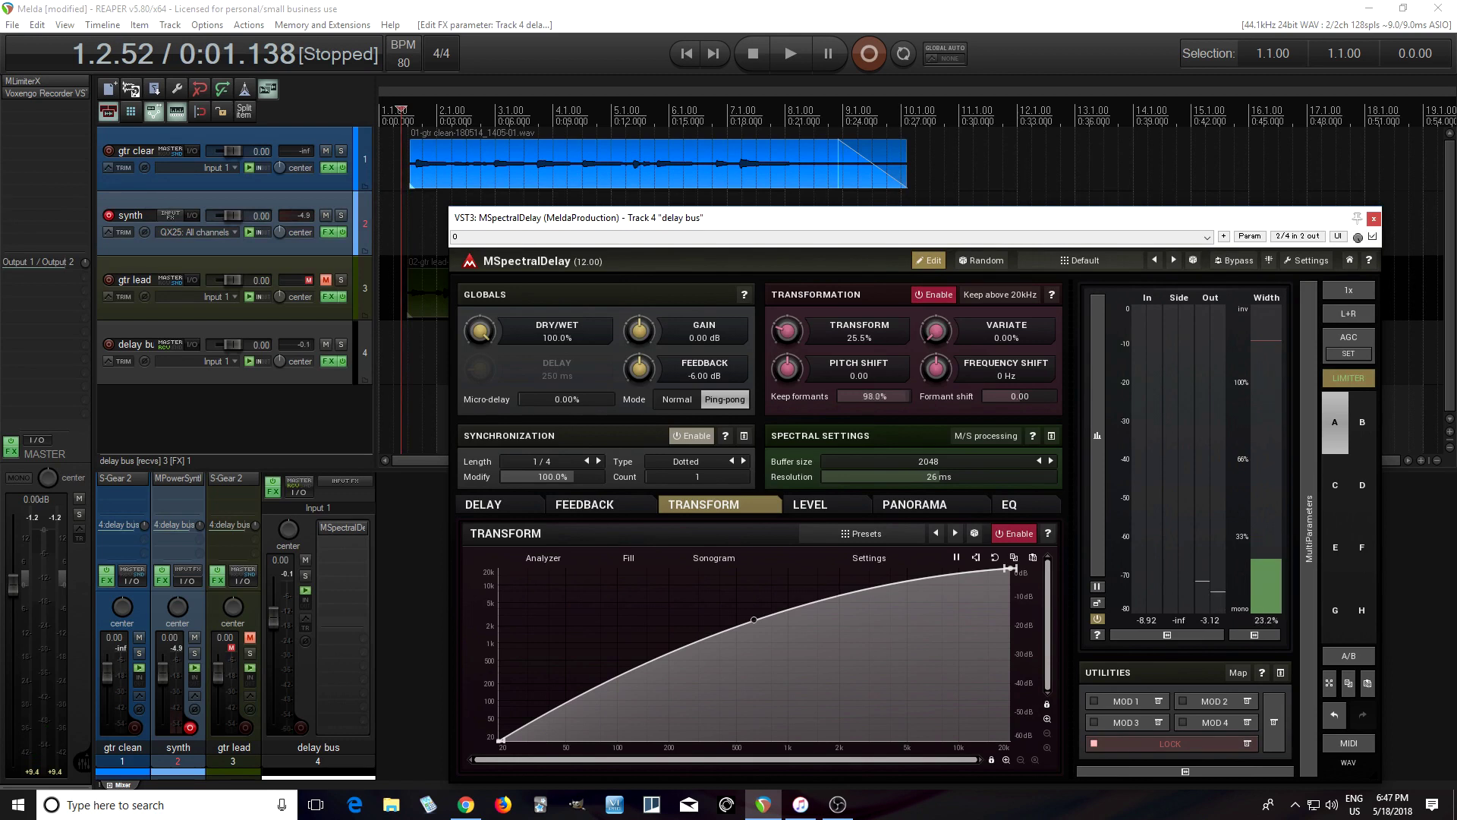
Reset Keep formants to 0.00%, set buffer size to 8192, and pull the curve's midpoint down
double_click(870, 397)
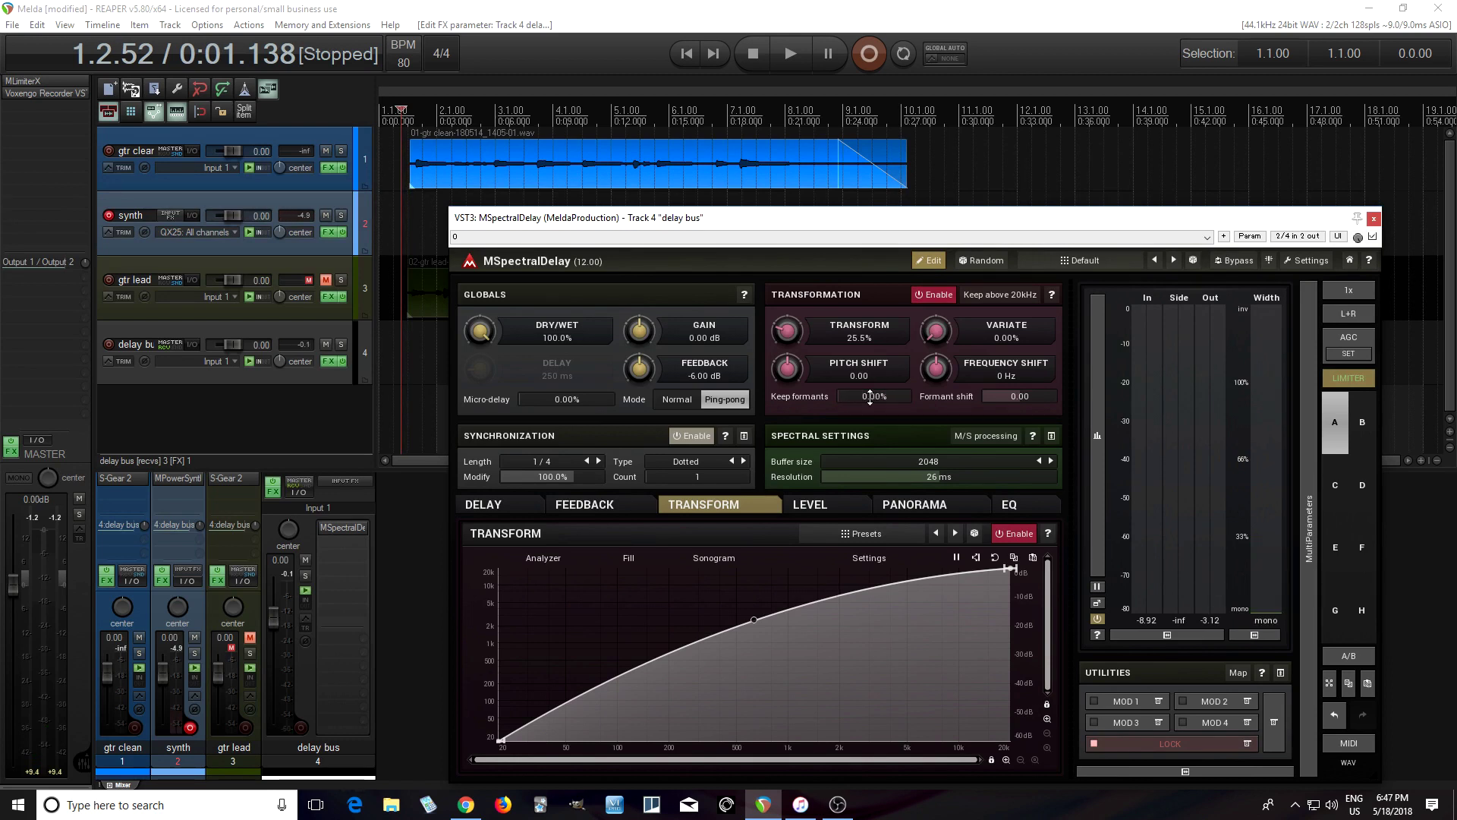
click(937, 465)
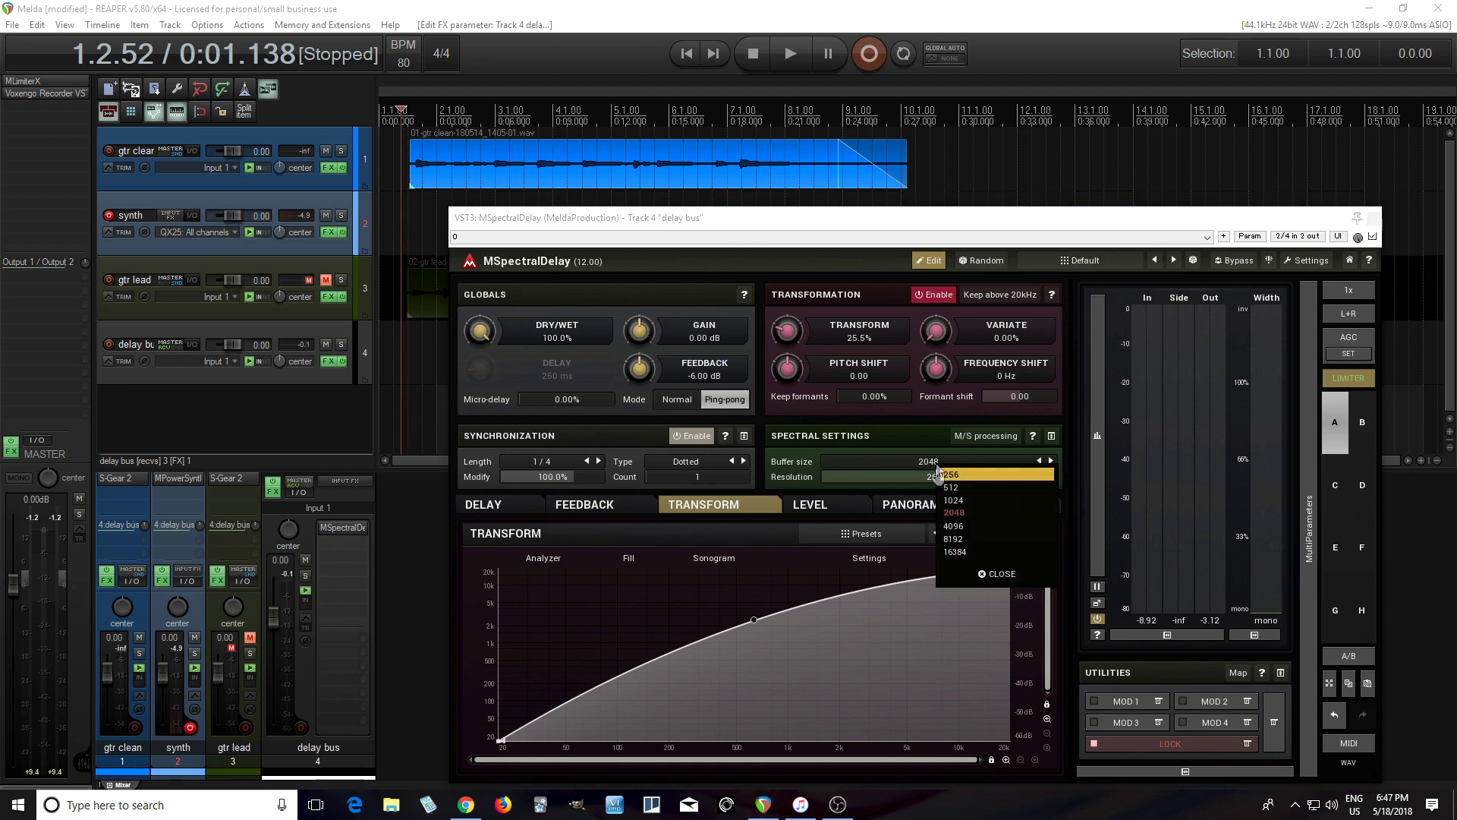
click(968, 538)
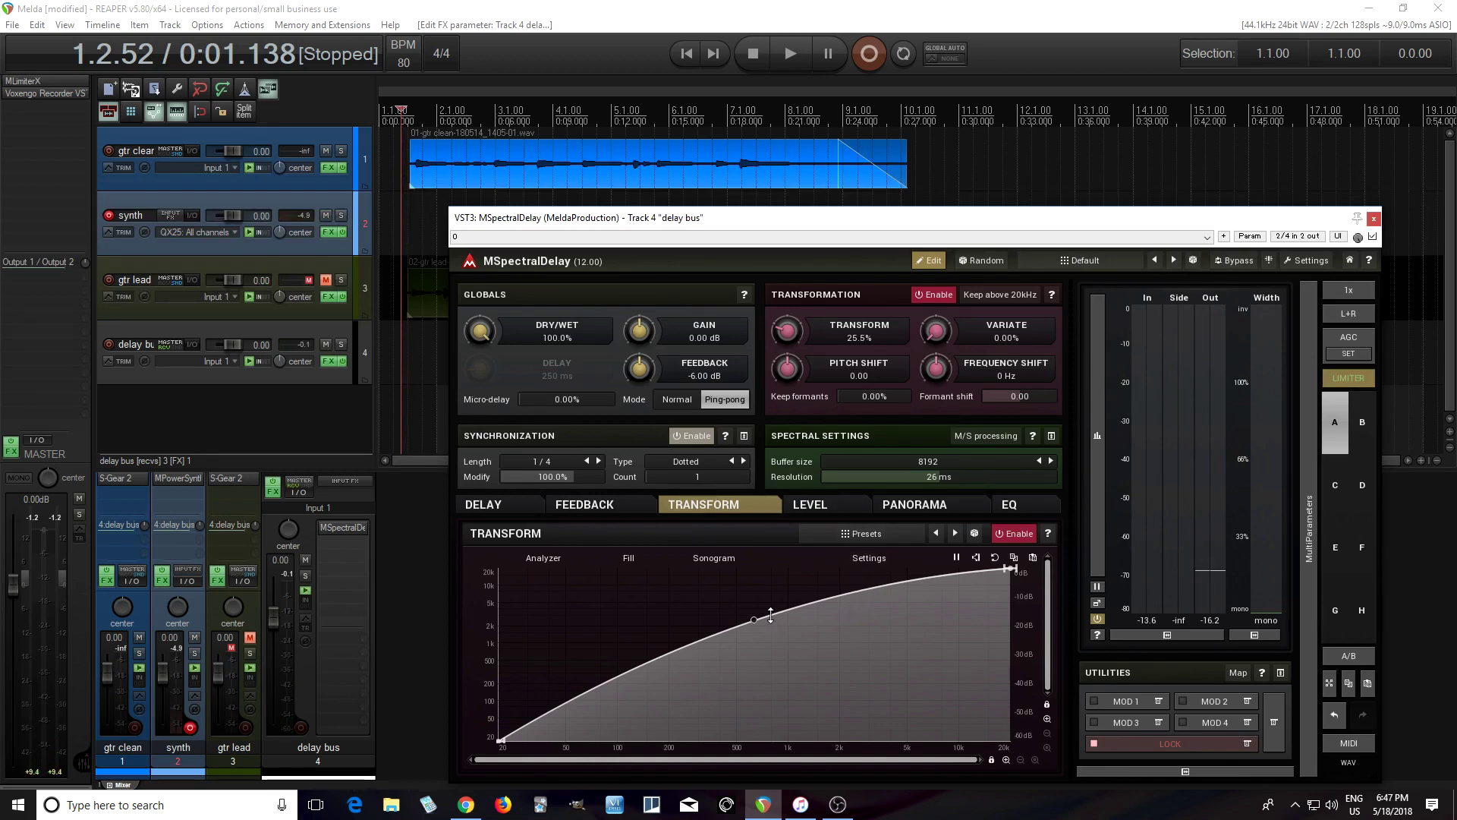
drag(757, 623, 754, 696)
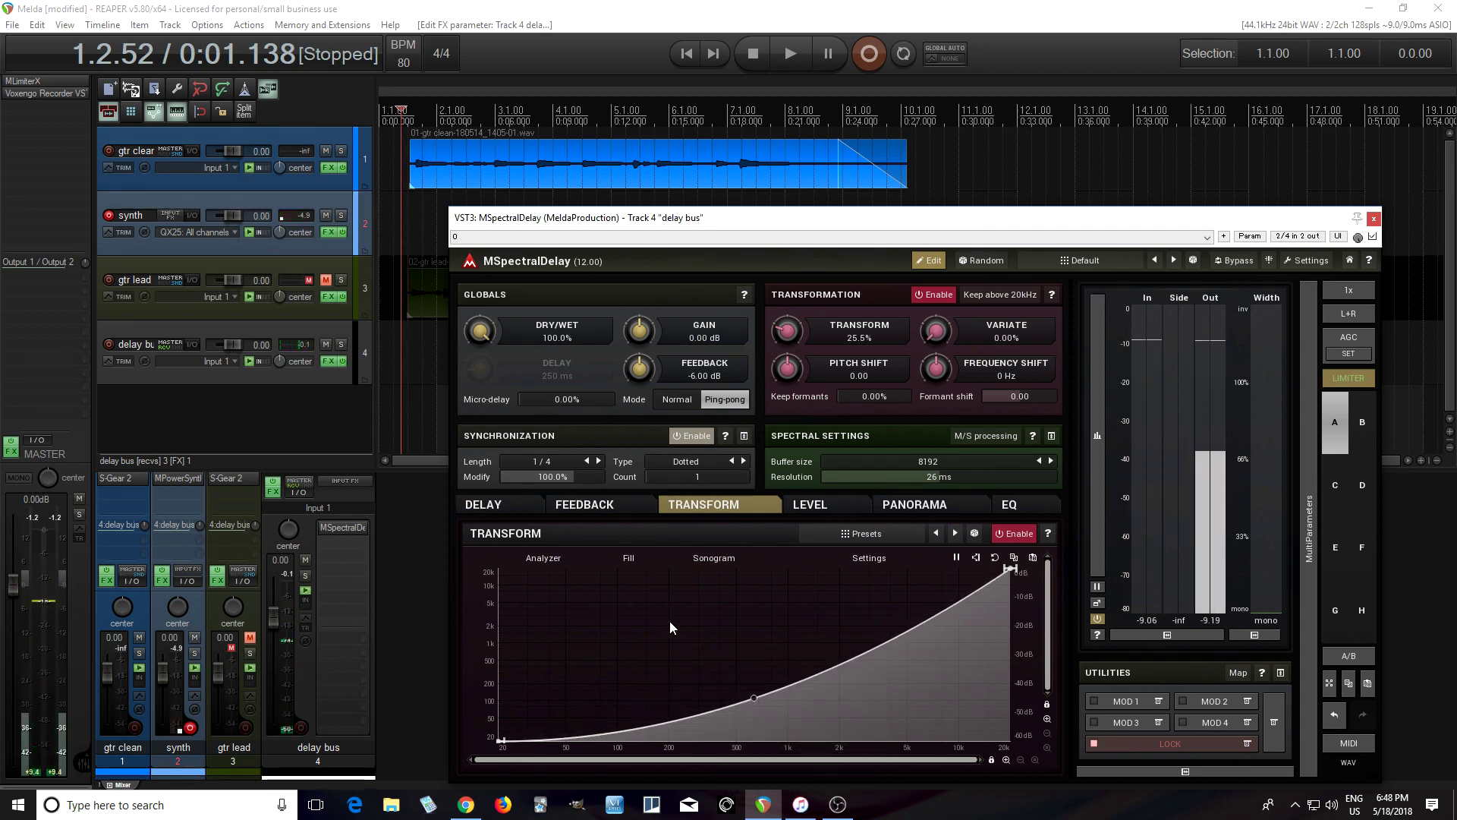
Reset the Transform curve, then make it a triangle wave with about 14 peaks
double_click(755, 699)
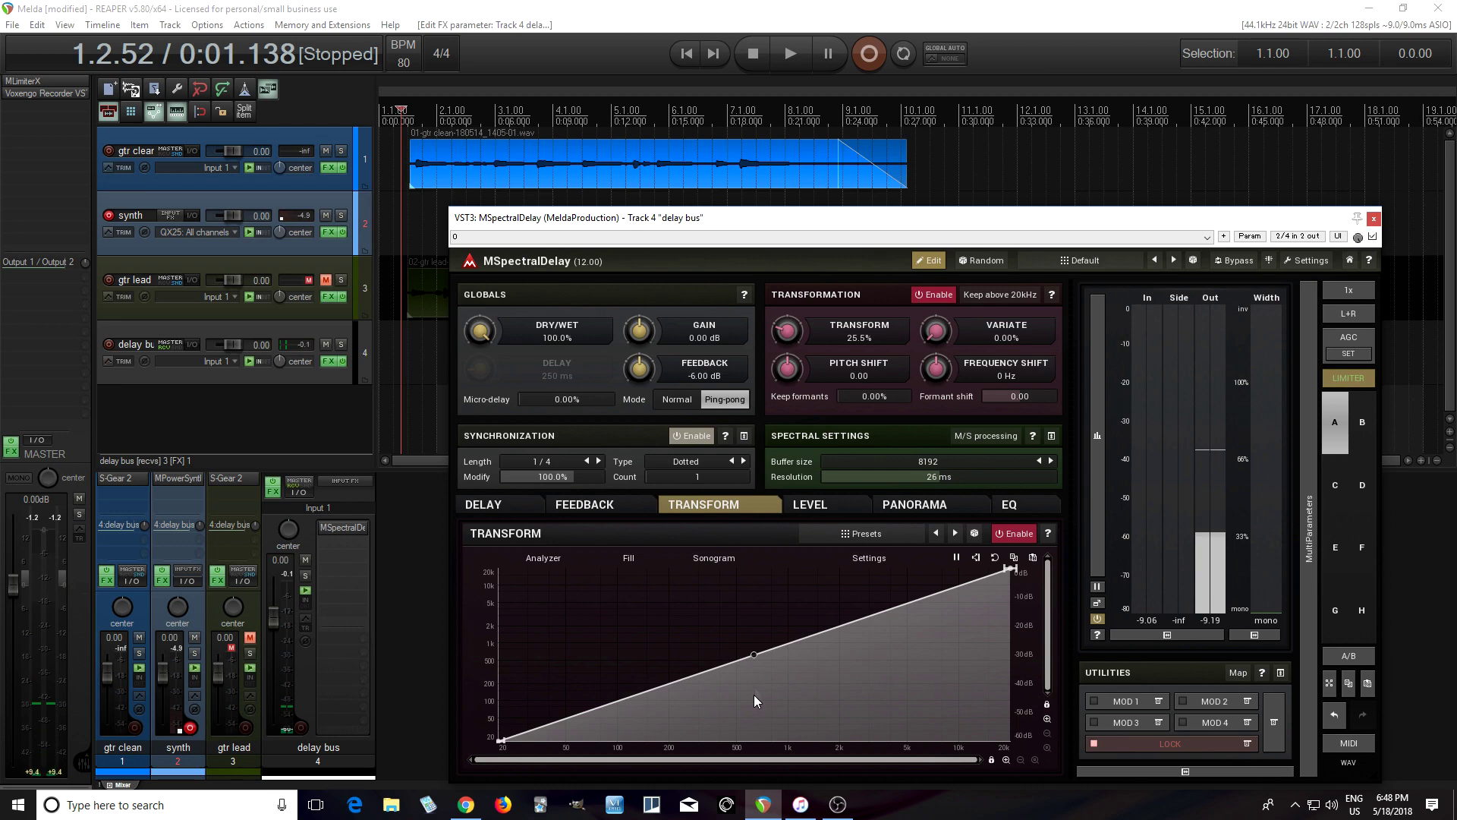
right_click(749, 631)
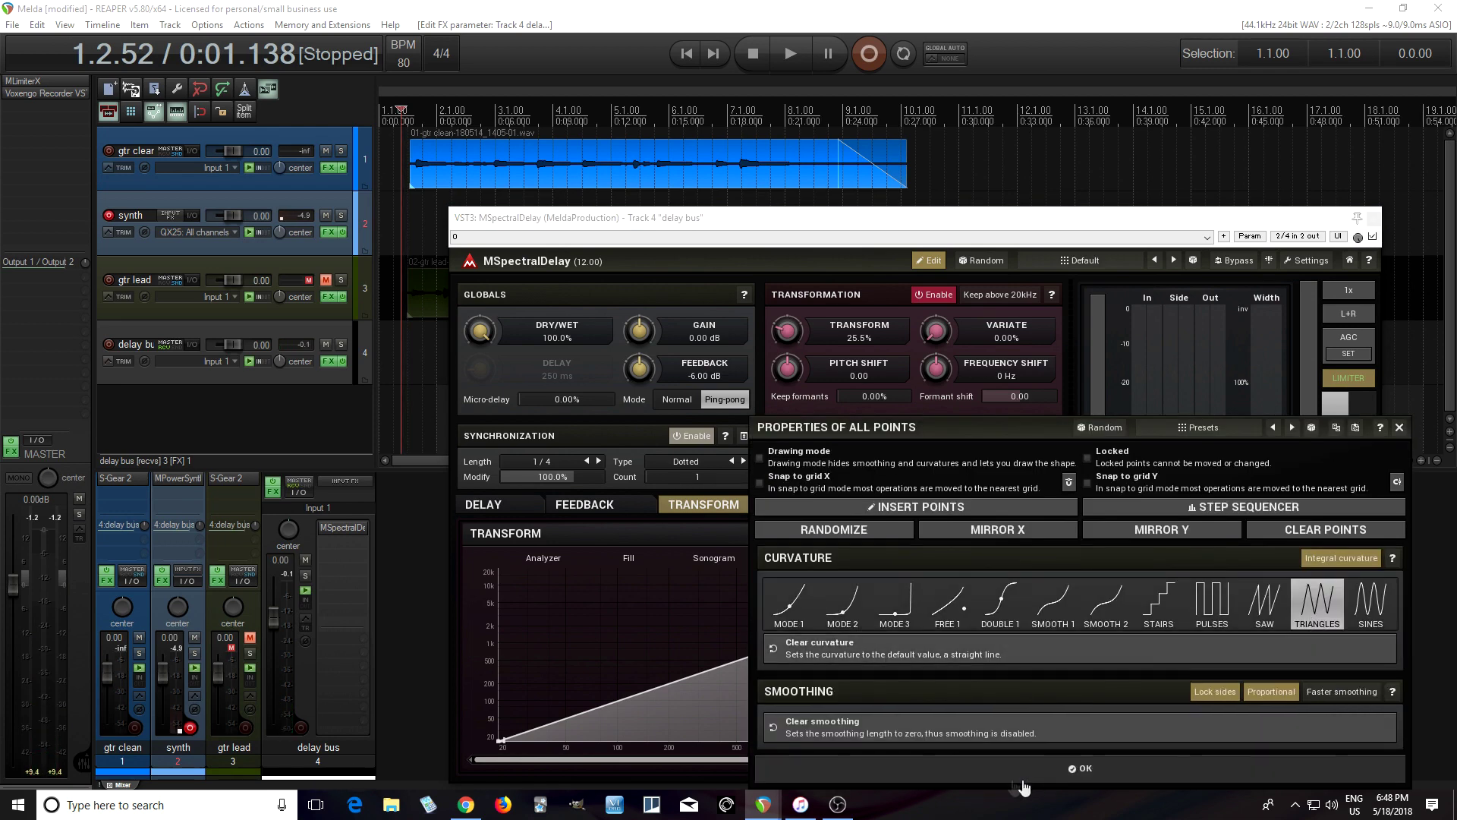
click(1080, 768)
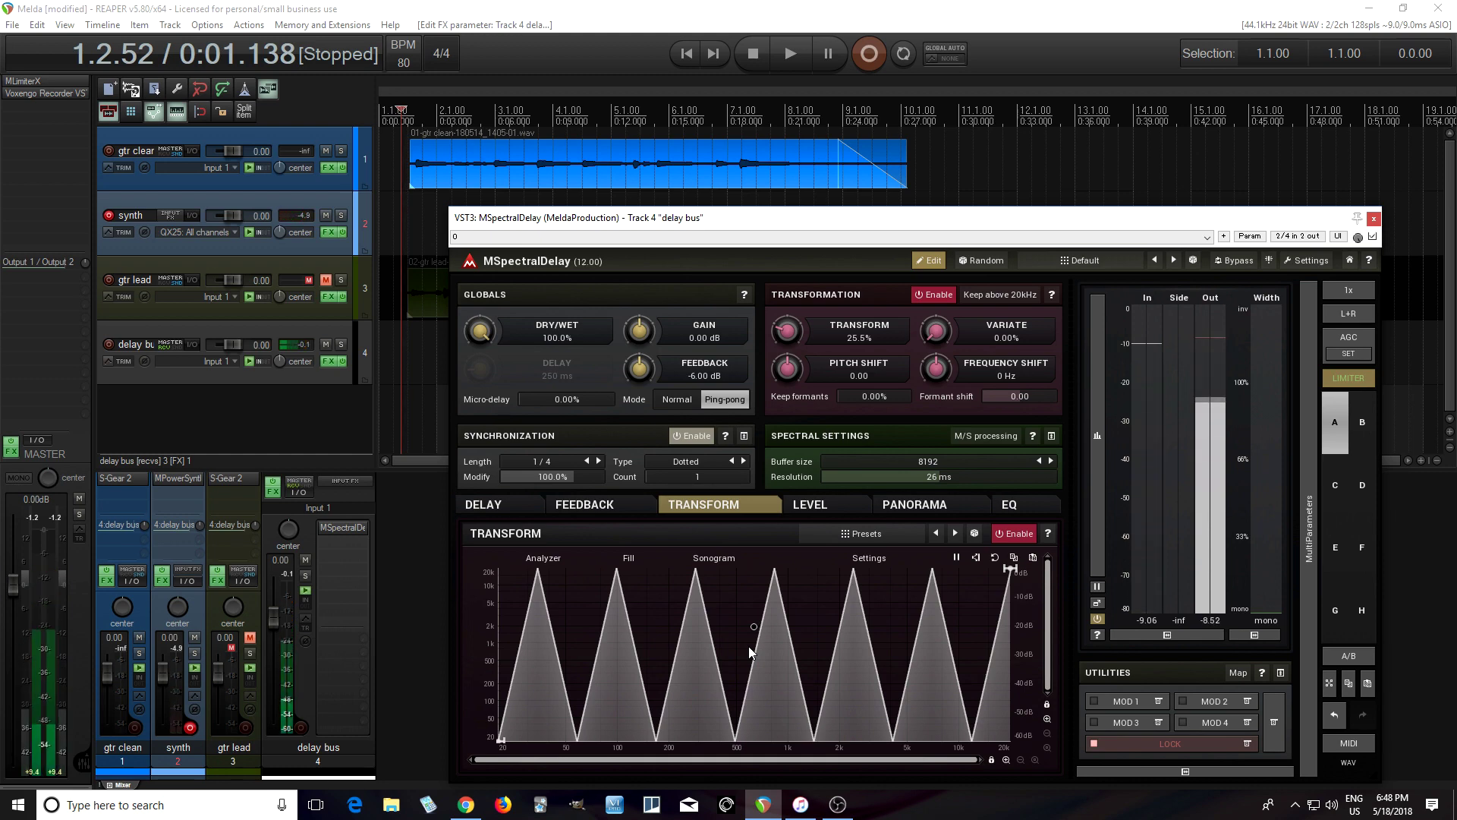
drag(753, 628, 752, 619)
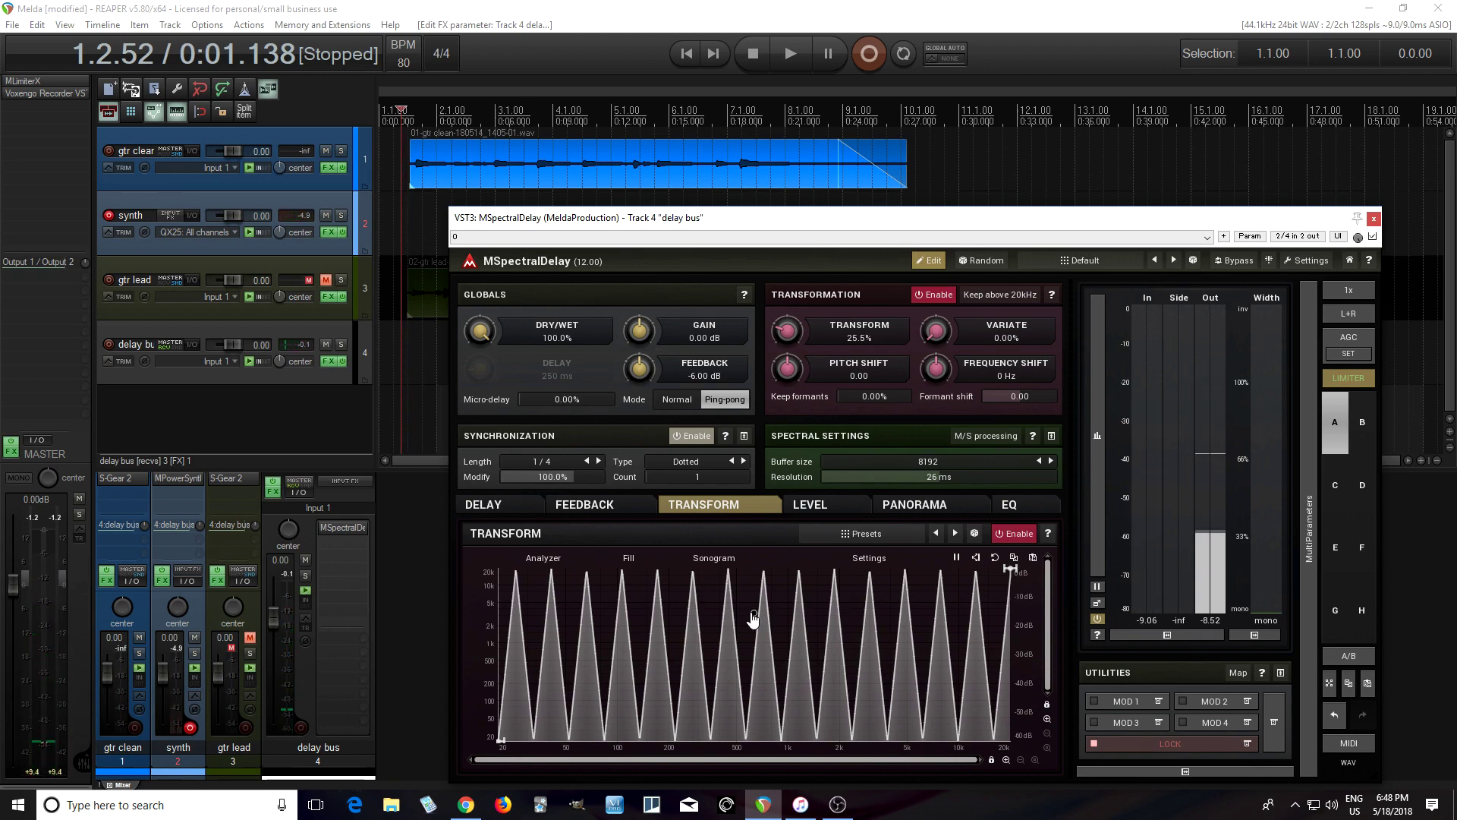
Set the buffer size back to 2048 and reset the Transform curve to a straight diagonal
click(900, 462)
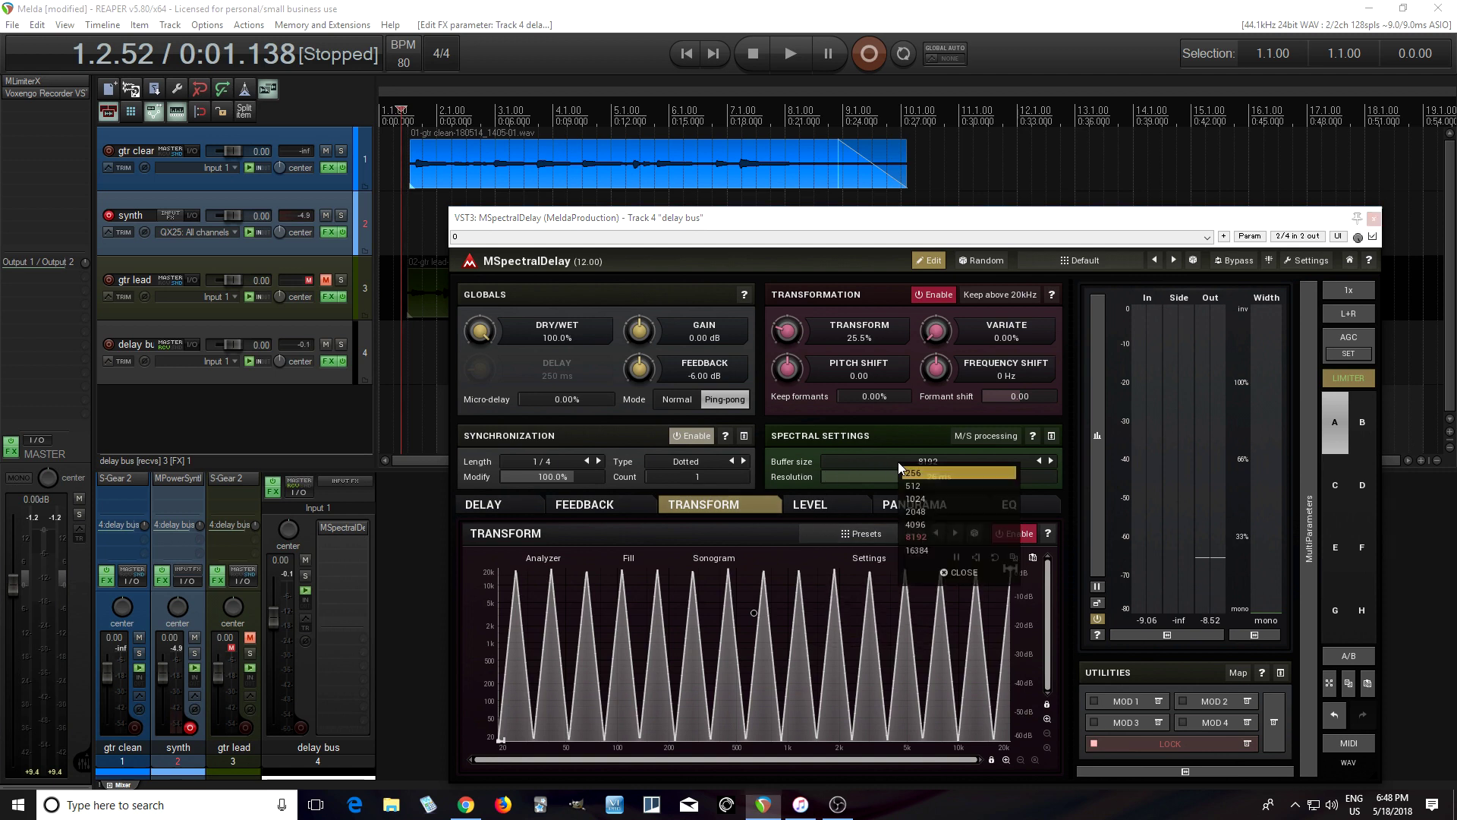
click(918, 512)
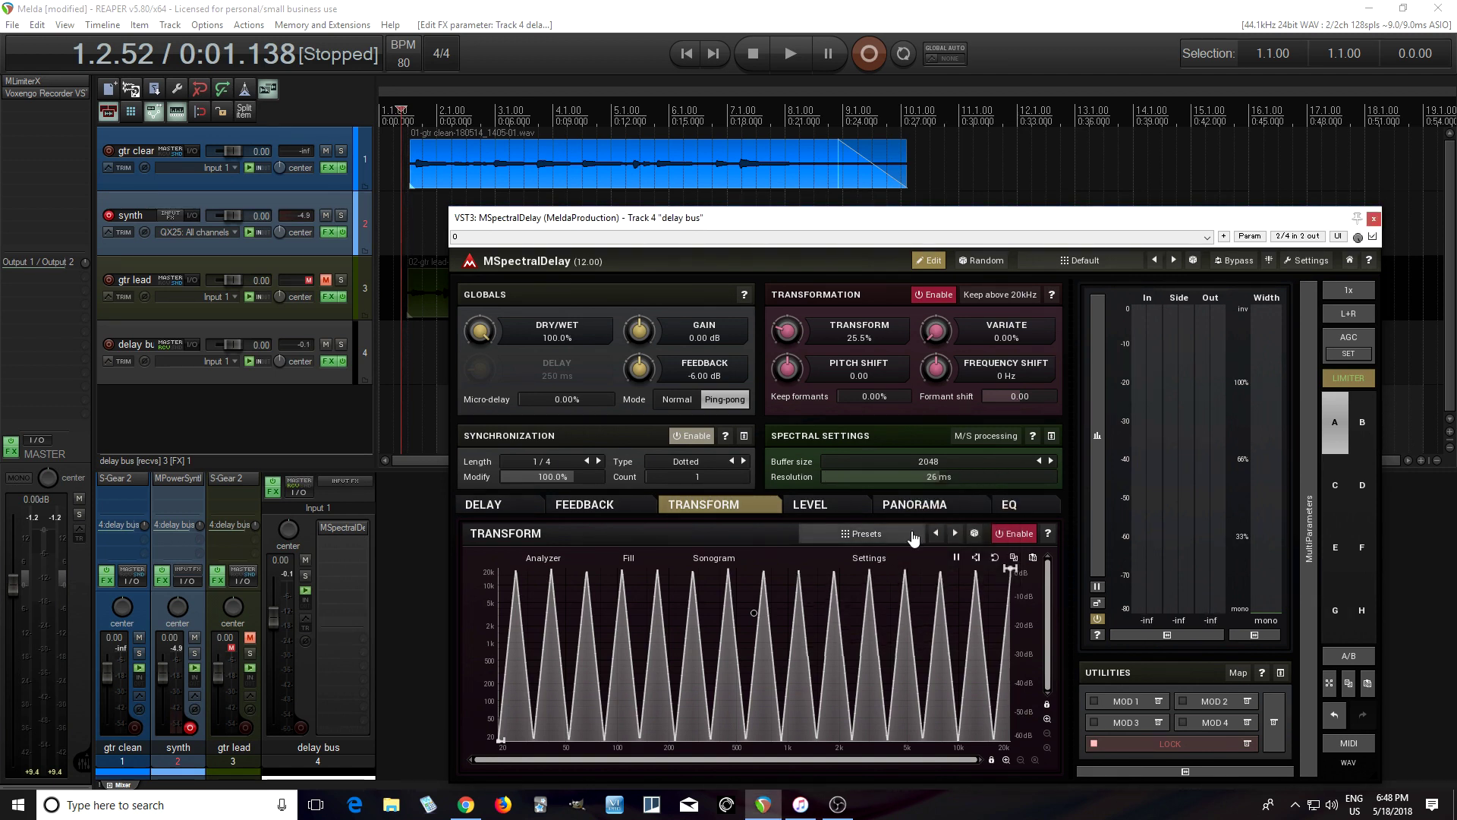
click(994, 557)
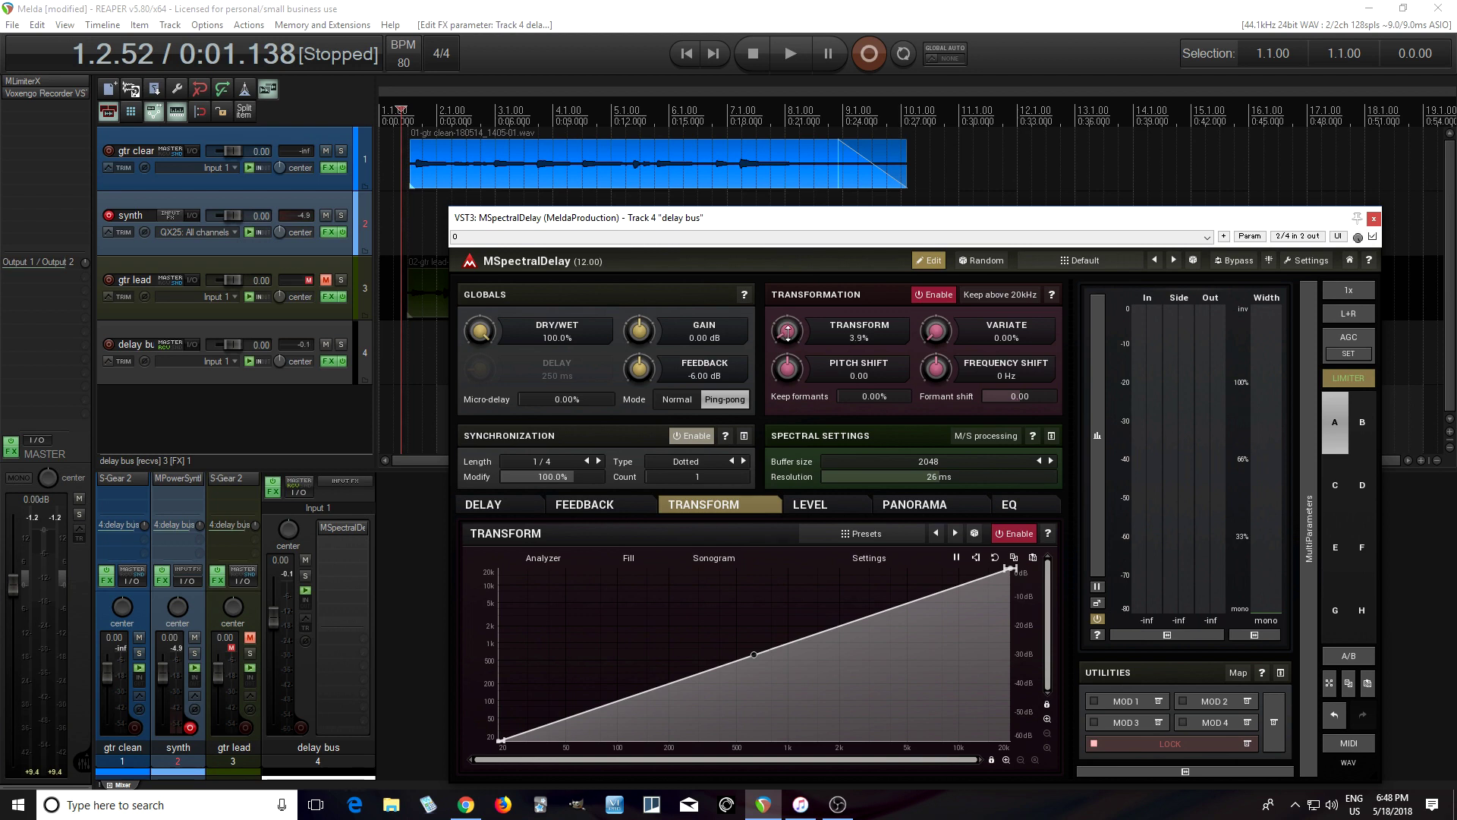
Set Pitch Shift to +12.00, then change it to +1.00
double_click(795, 370)
click(740, 507)
click(797, 509)
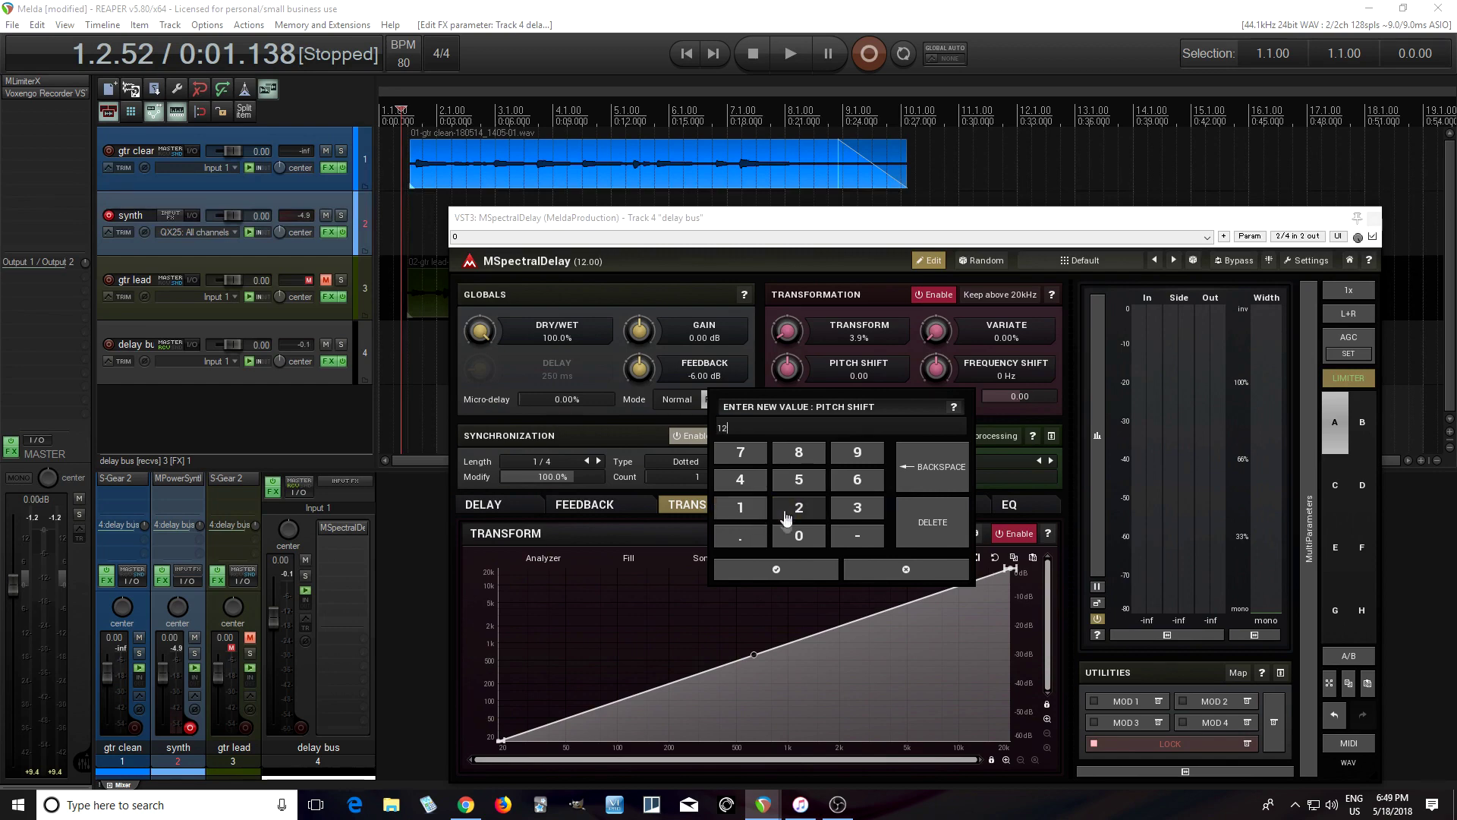
click(790, 569)
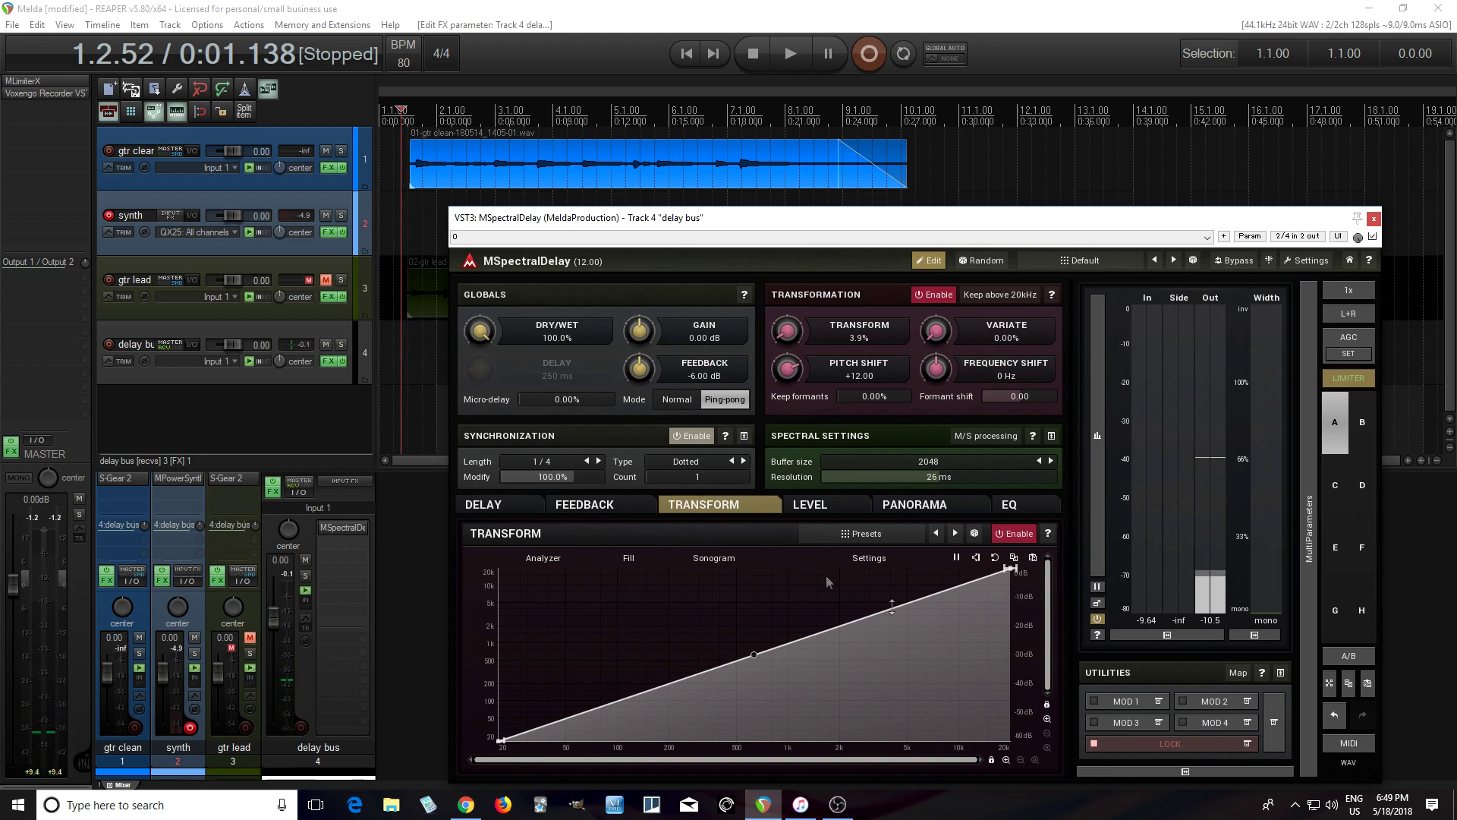
double_click(795, 371)
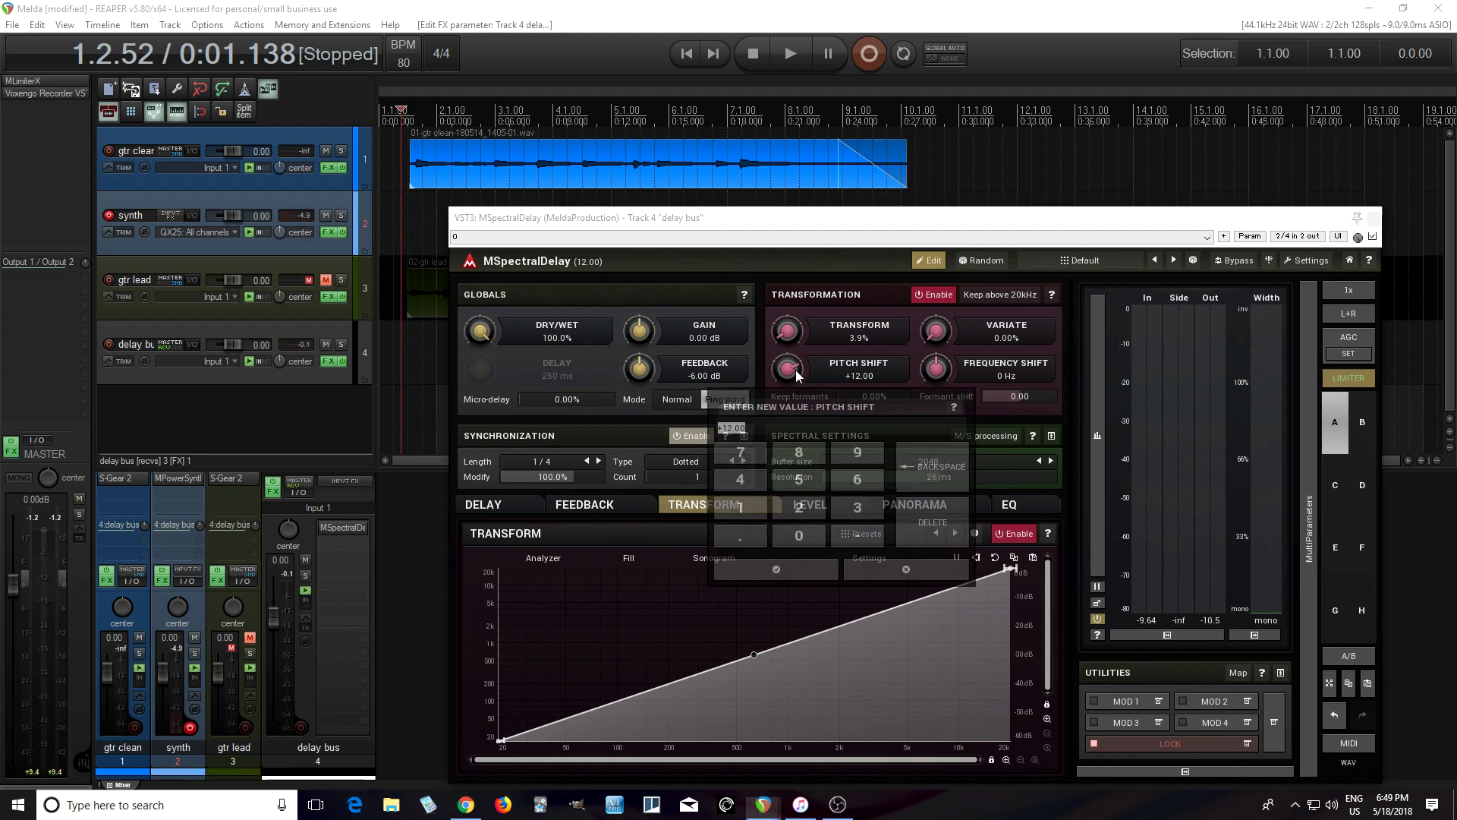
click(740, 507)
click(776, 570)
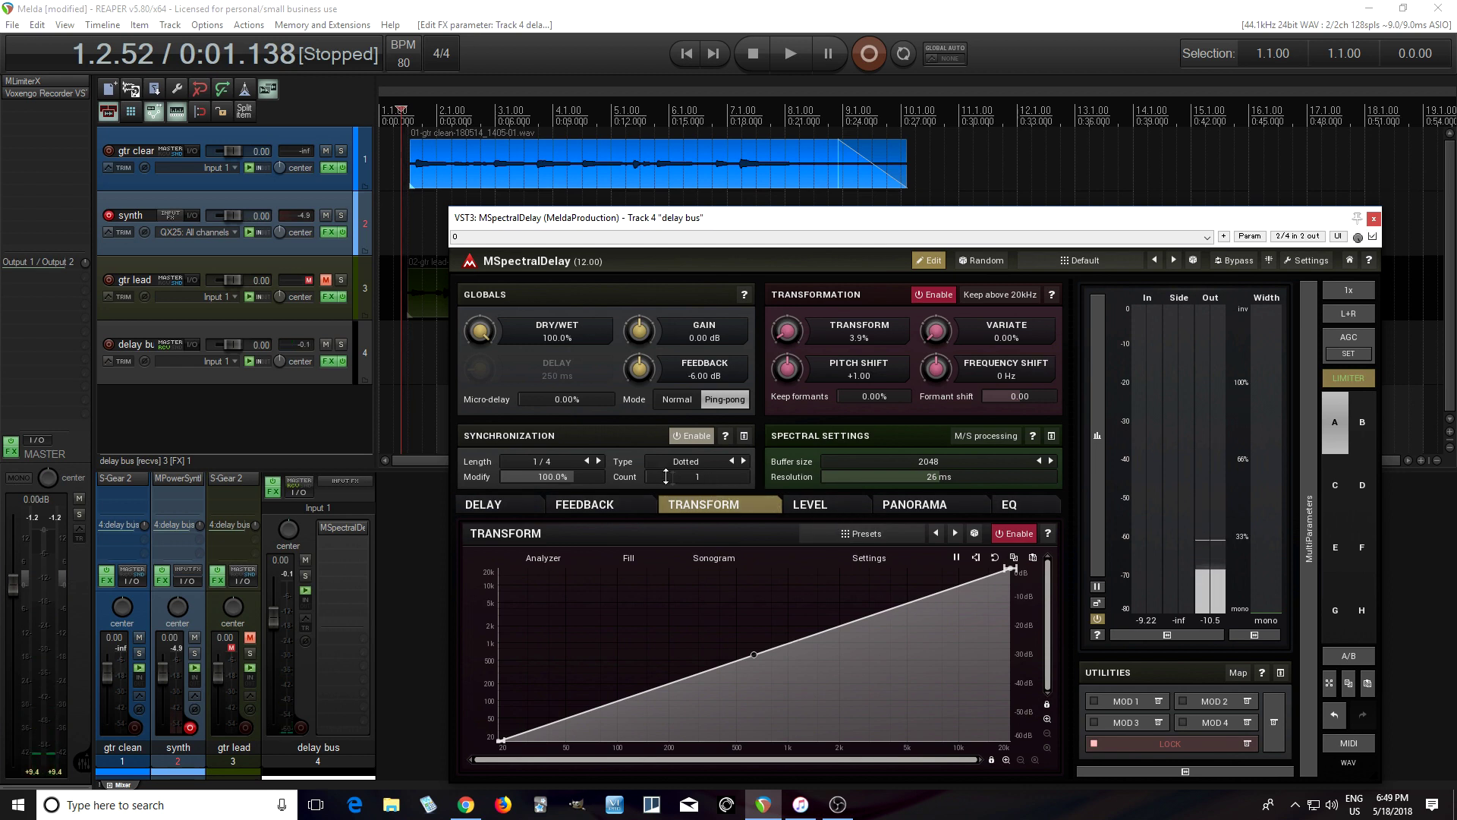
Set sync length to 1/32, enter a Pitch Shift of -1.00, and switch off transform processing
click(563, 462)
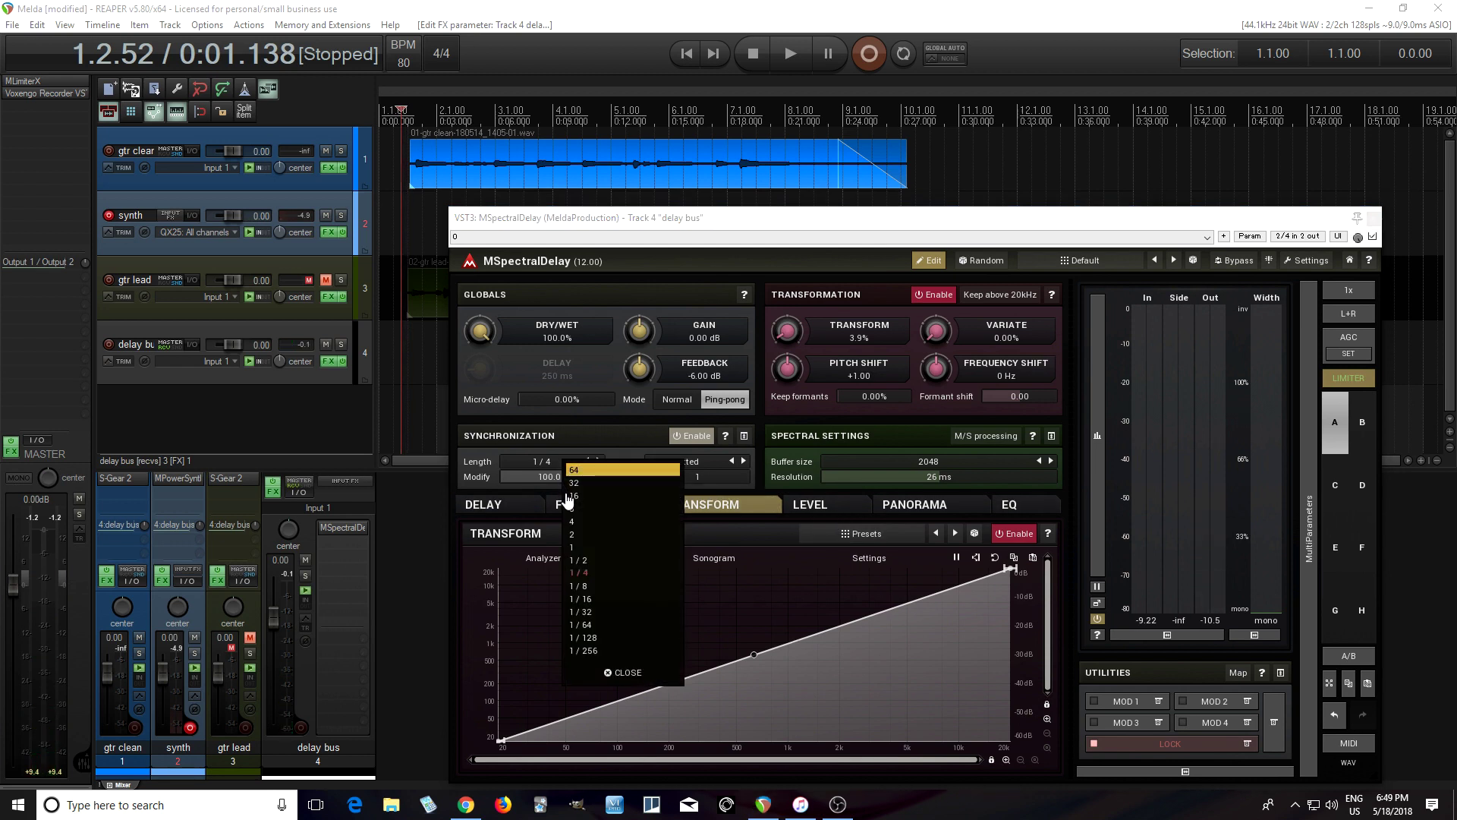
click(605, 613)
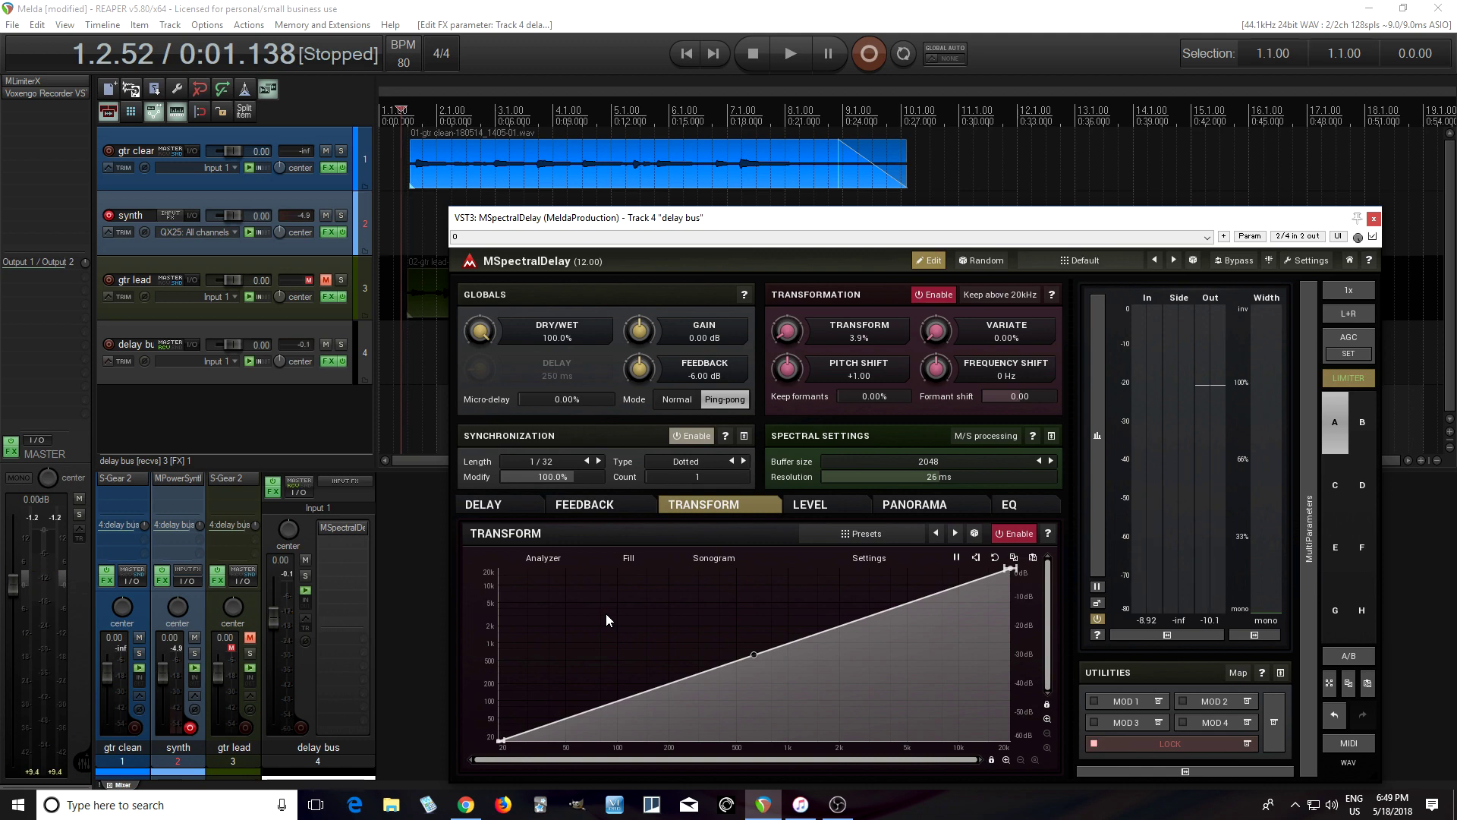
double_click(784, 369)
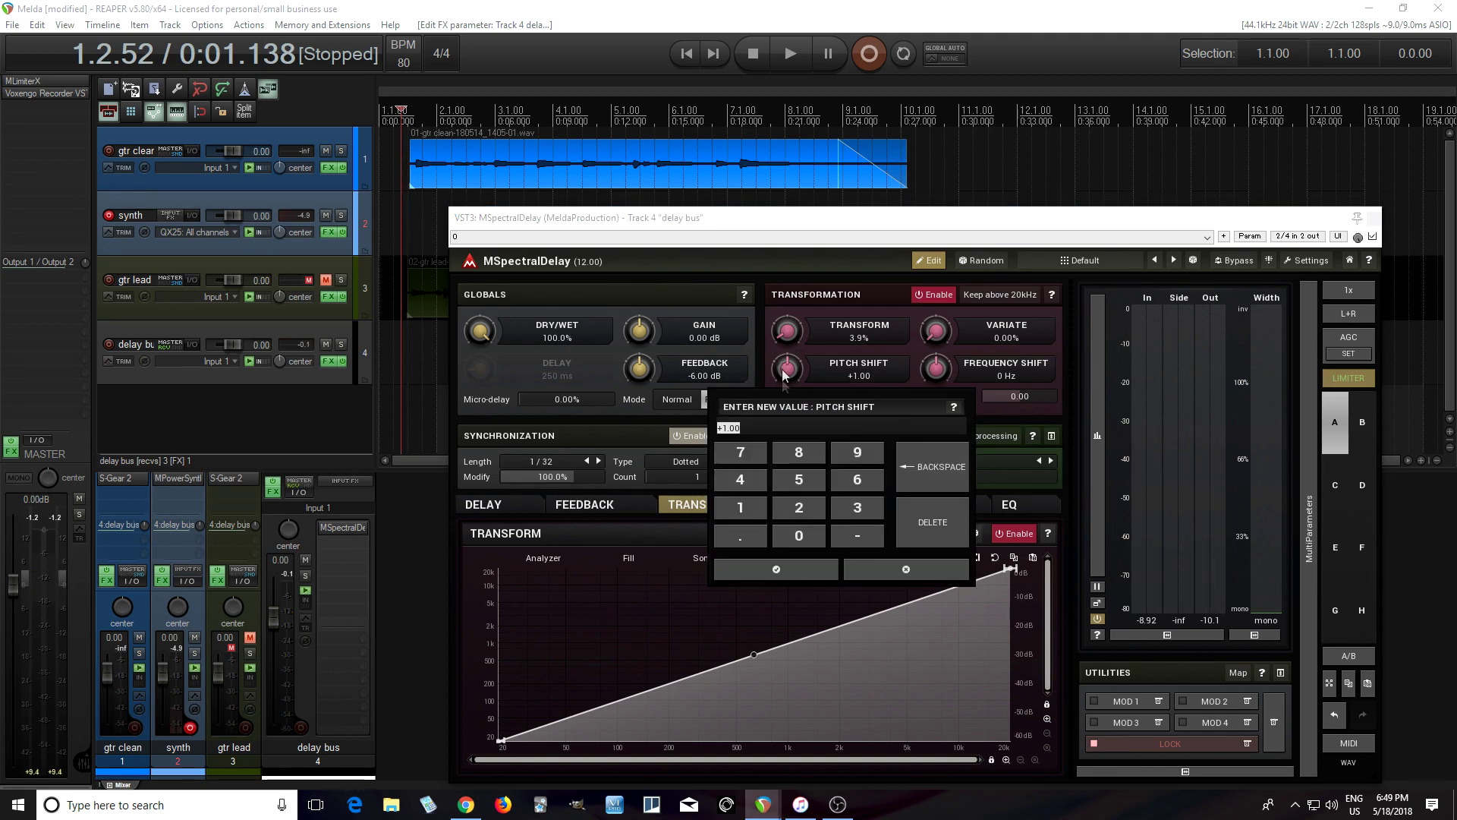
click(857, 535)
click(740, 507)
click(776, 570)
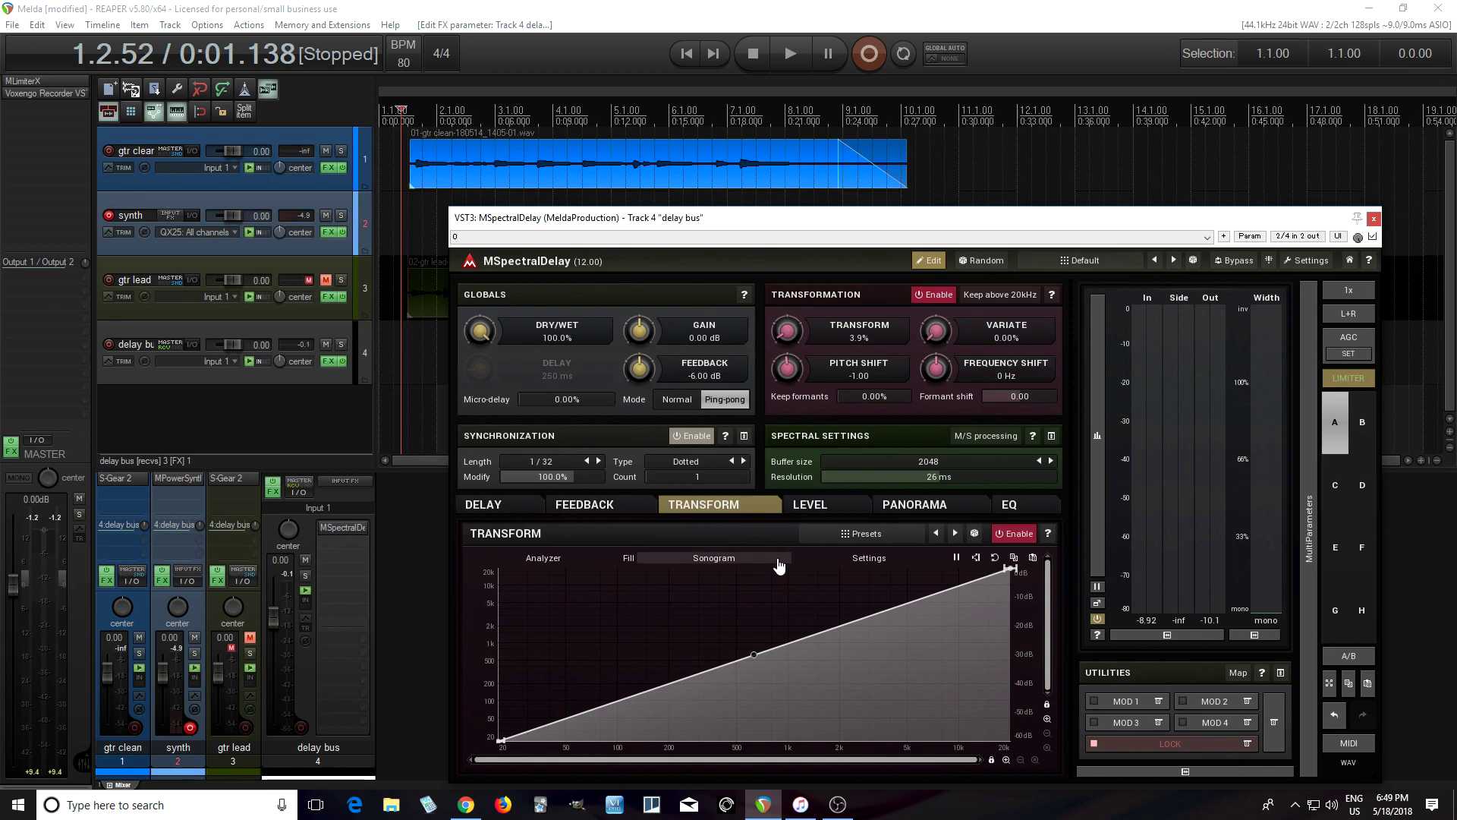
click(1010, 533)
Drop the low-frequency feedback to 0% with a vertical edge at 1500 Hz, and lengthen the sync length
click(568, 502)
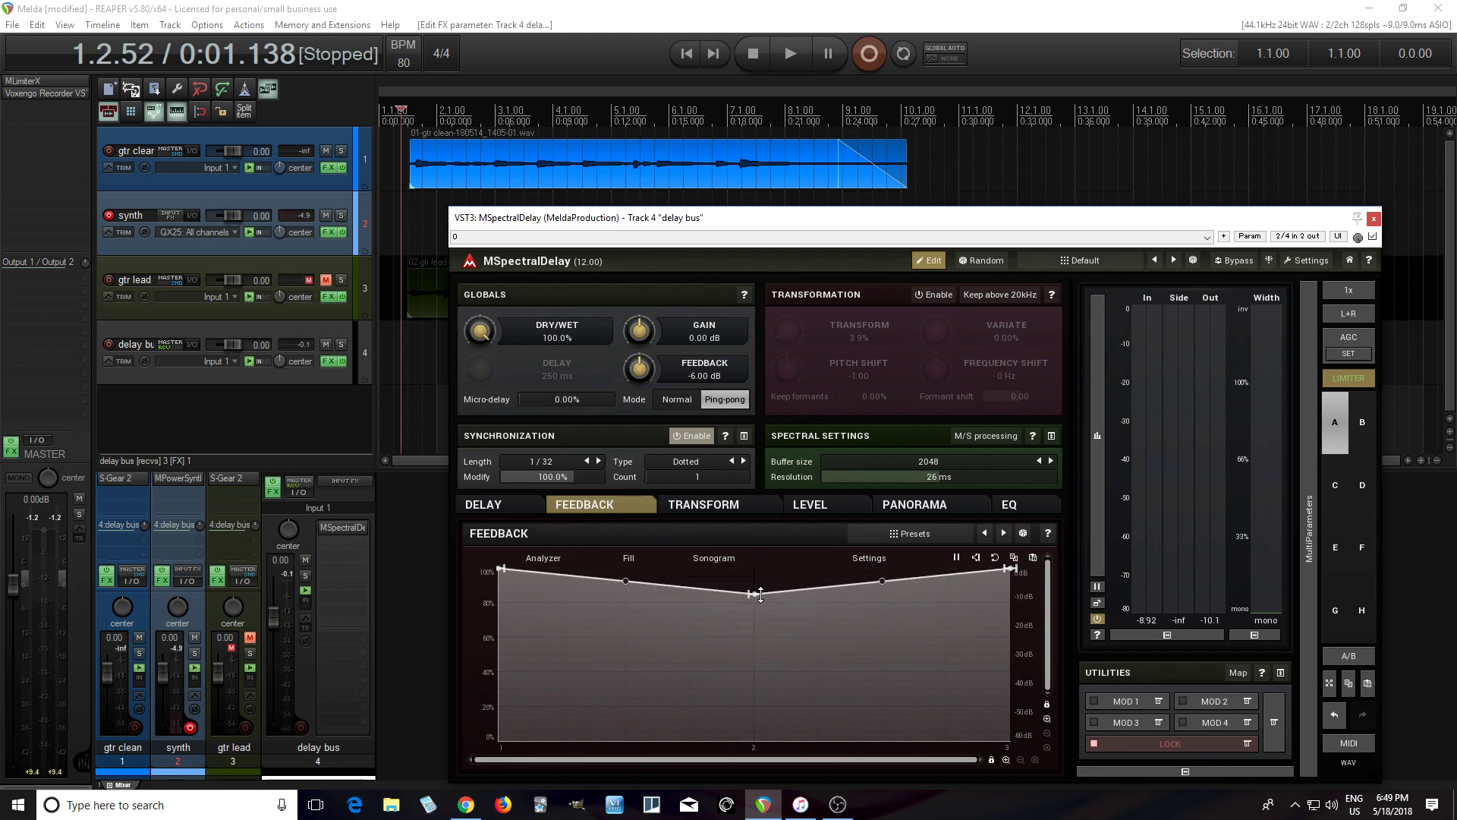
drag(501, 570, 501, 740)
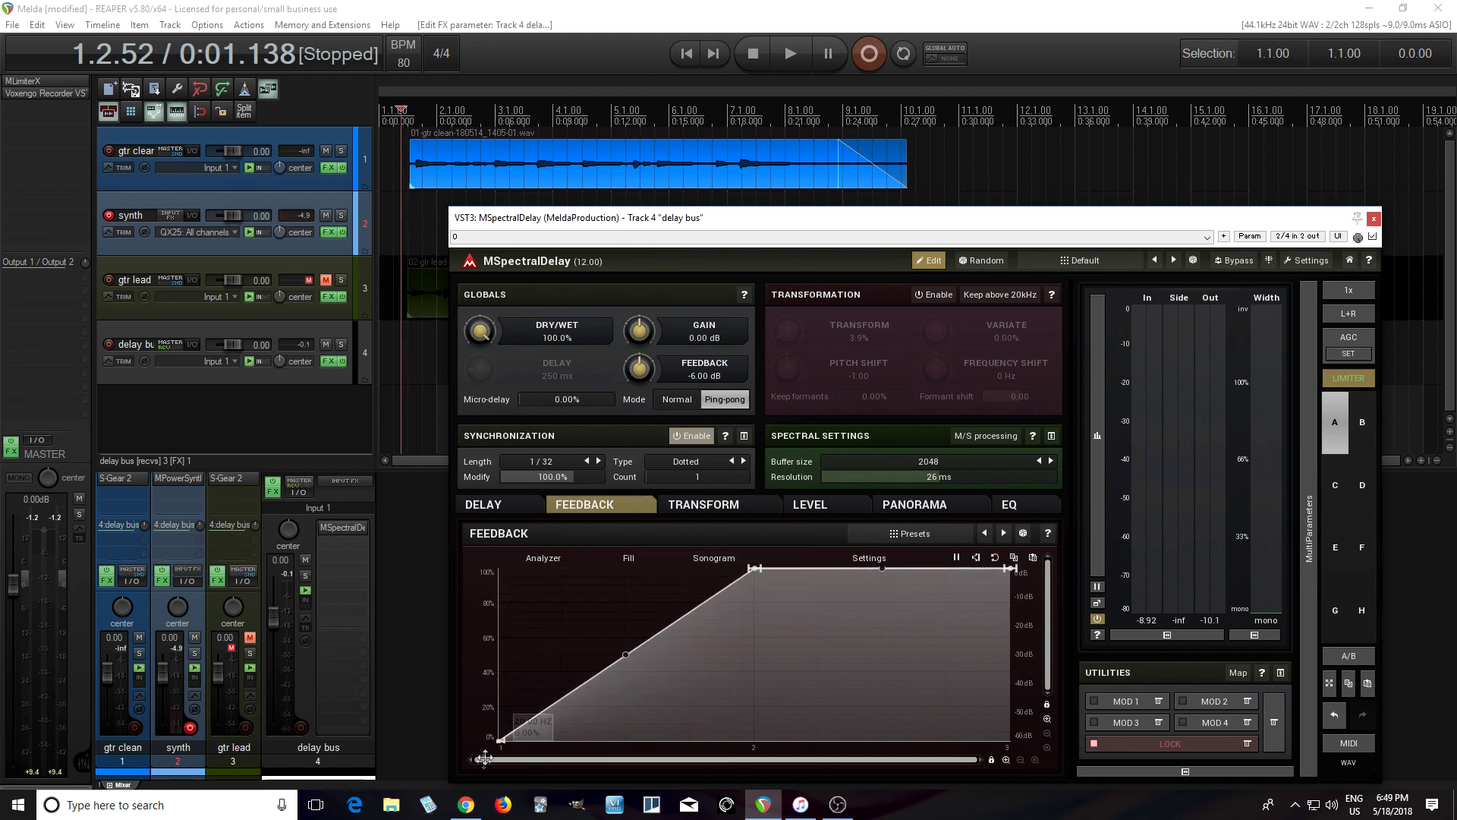
drag(660, 740, 754, 739)
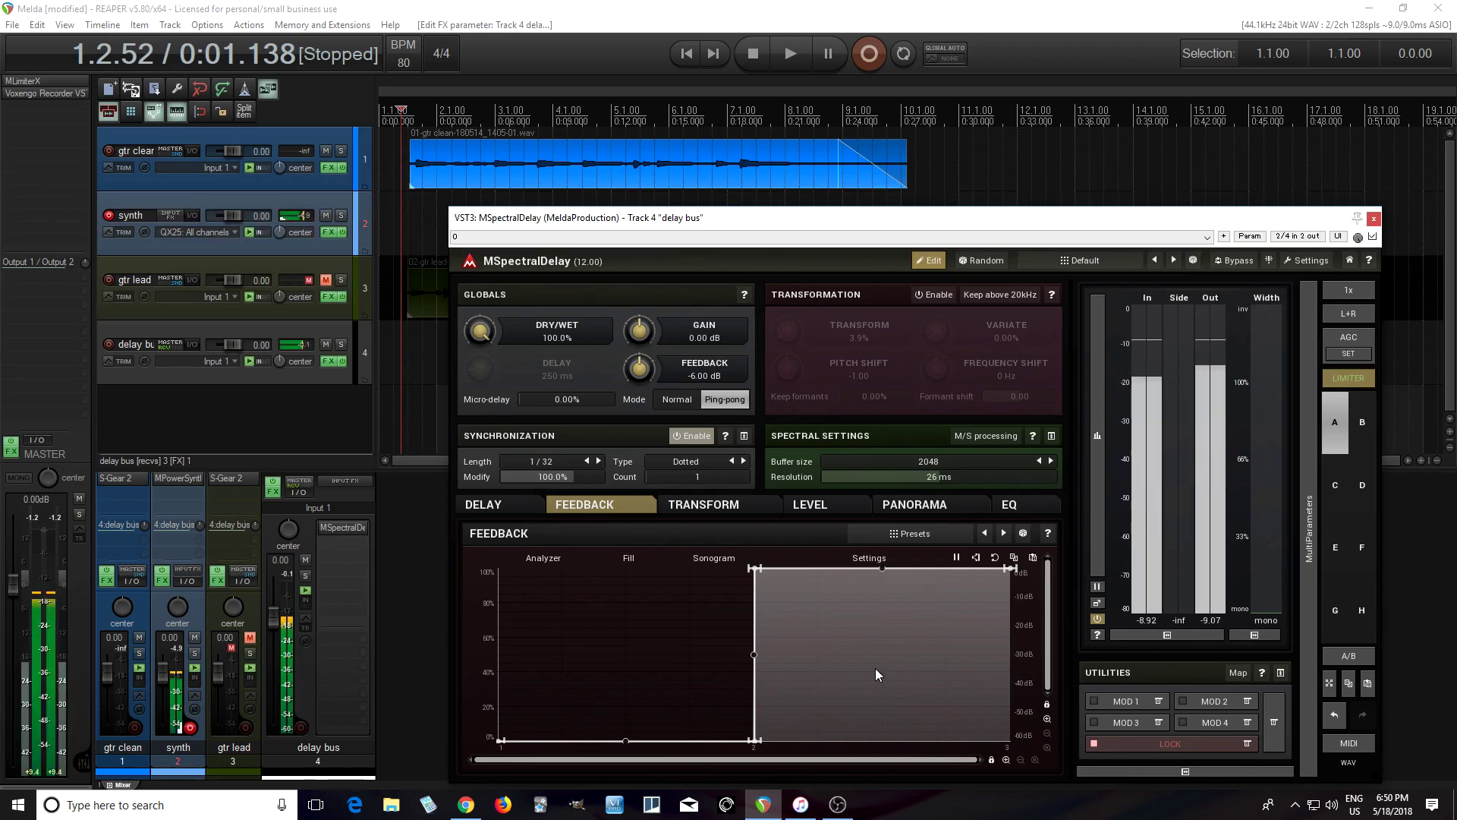
click(587, 460)
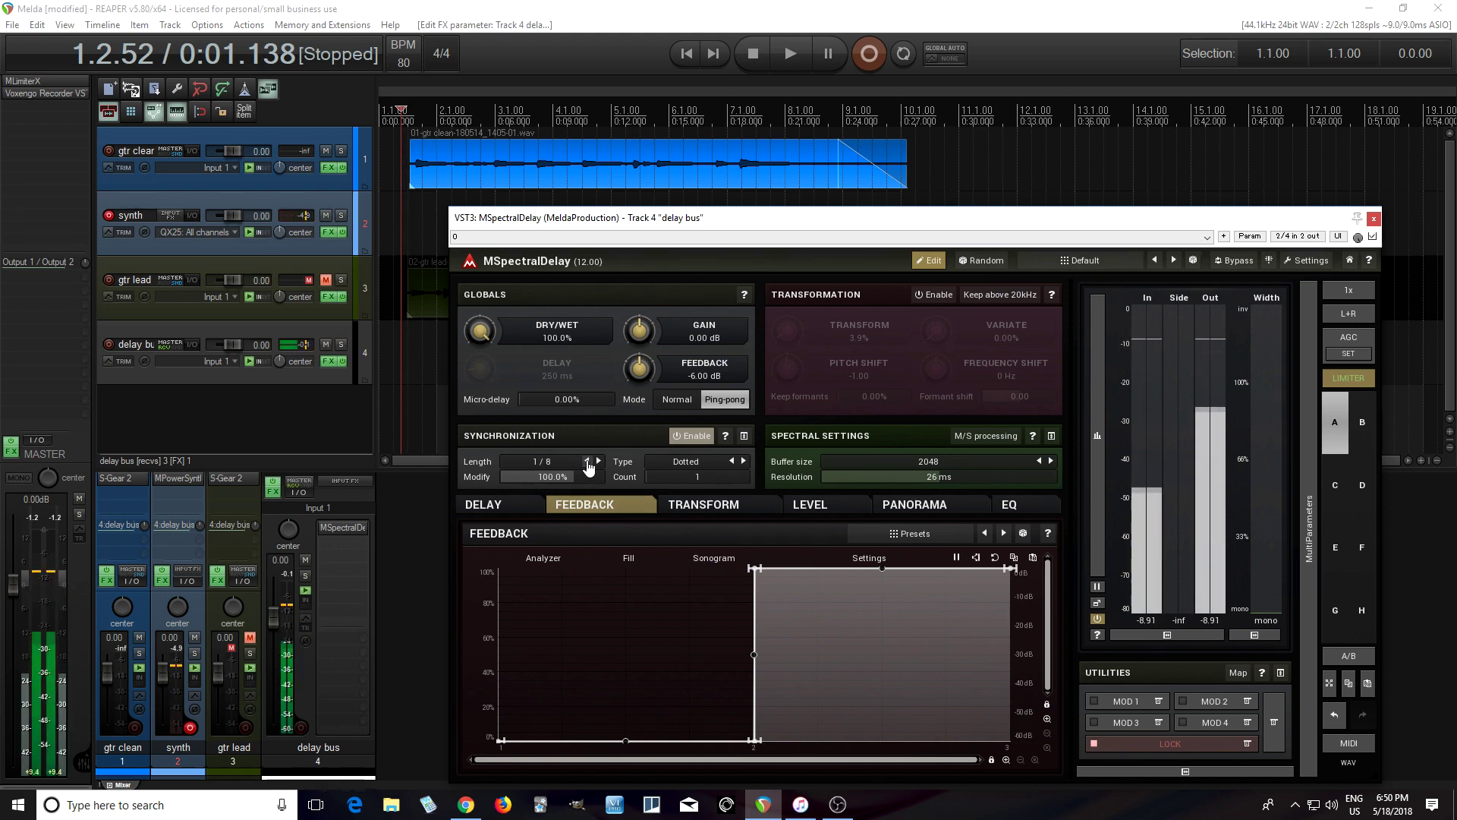
drag(761, 571, 842, 565)
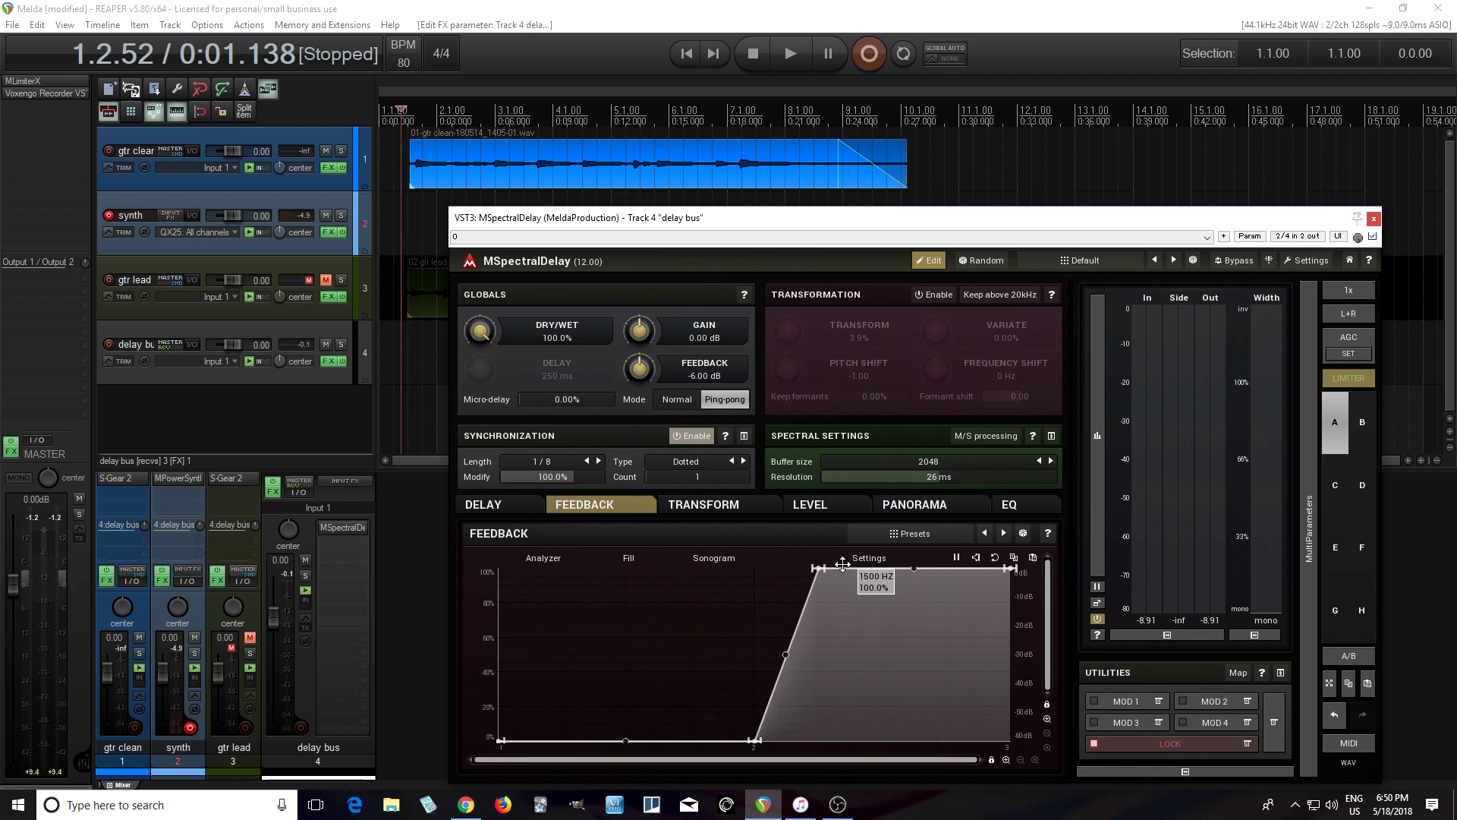
drag(756, 740, 817, 737)
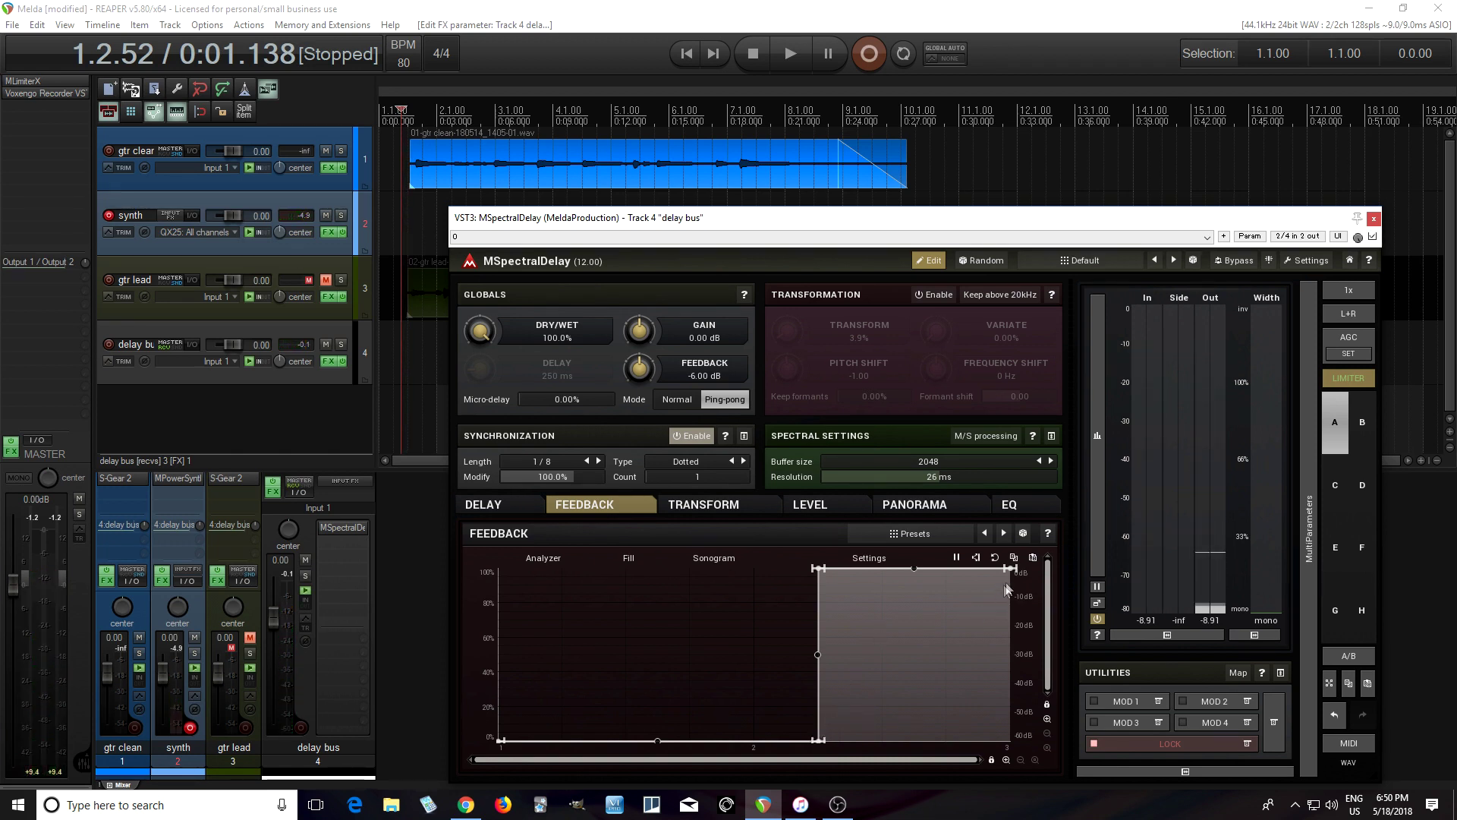
Try cutting high-frequency feedback to 0%, then raise all feedback nodes flat at 100%
drag(1013, 568, 1009, 740)
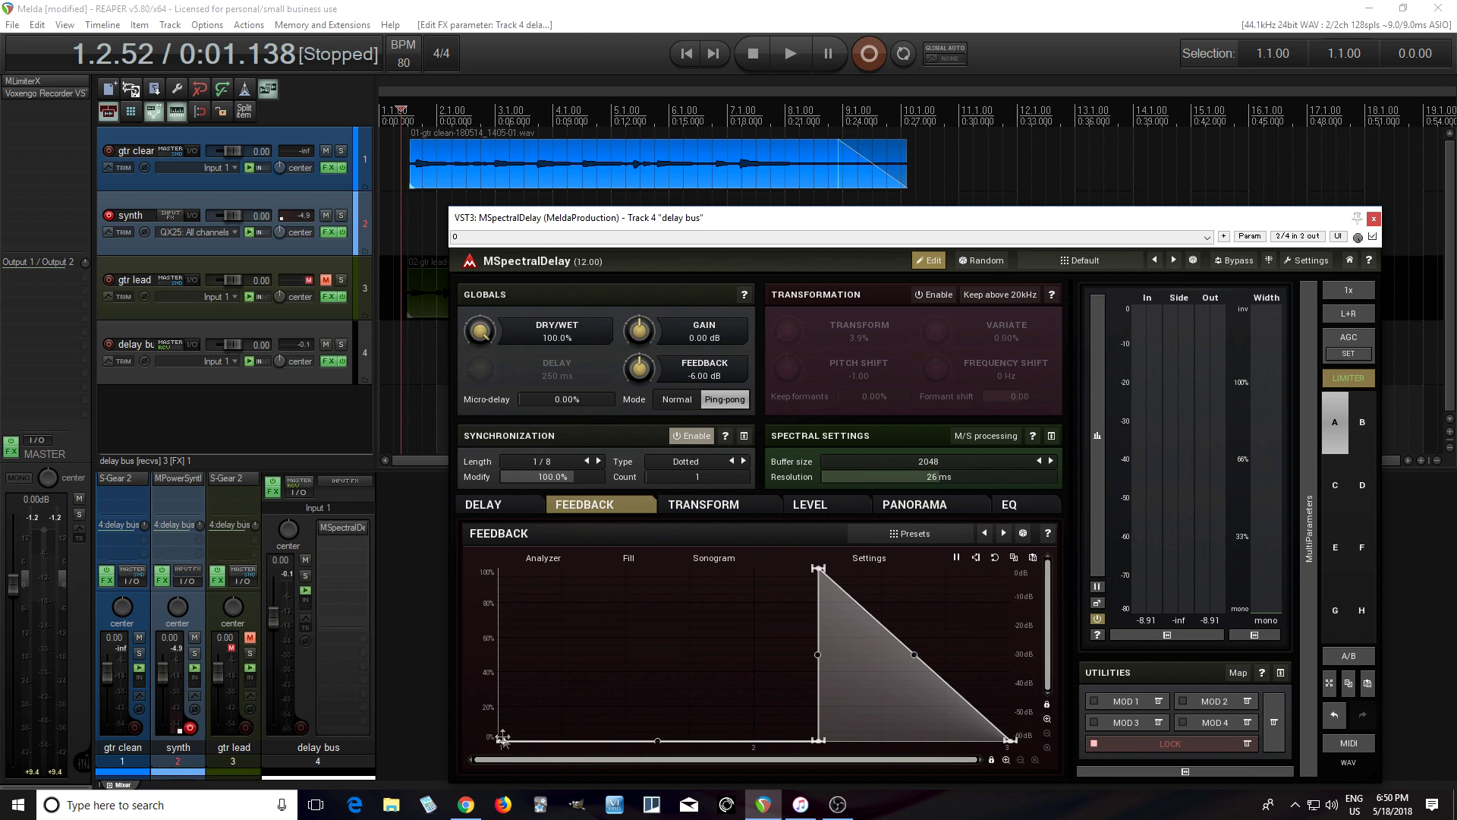
drag(503, 738, 501, 568)
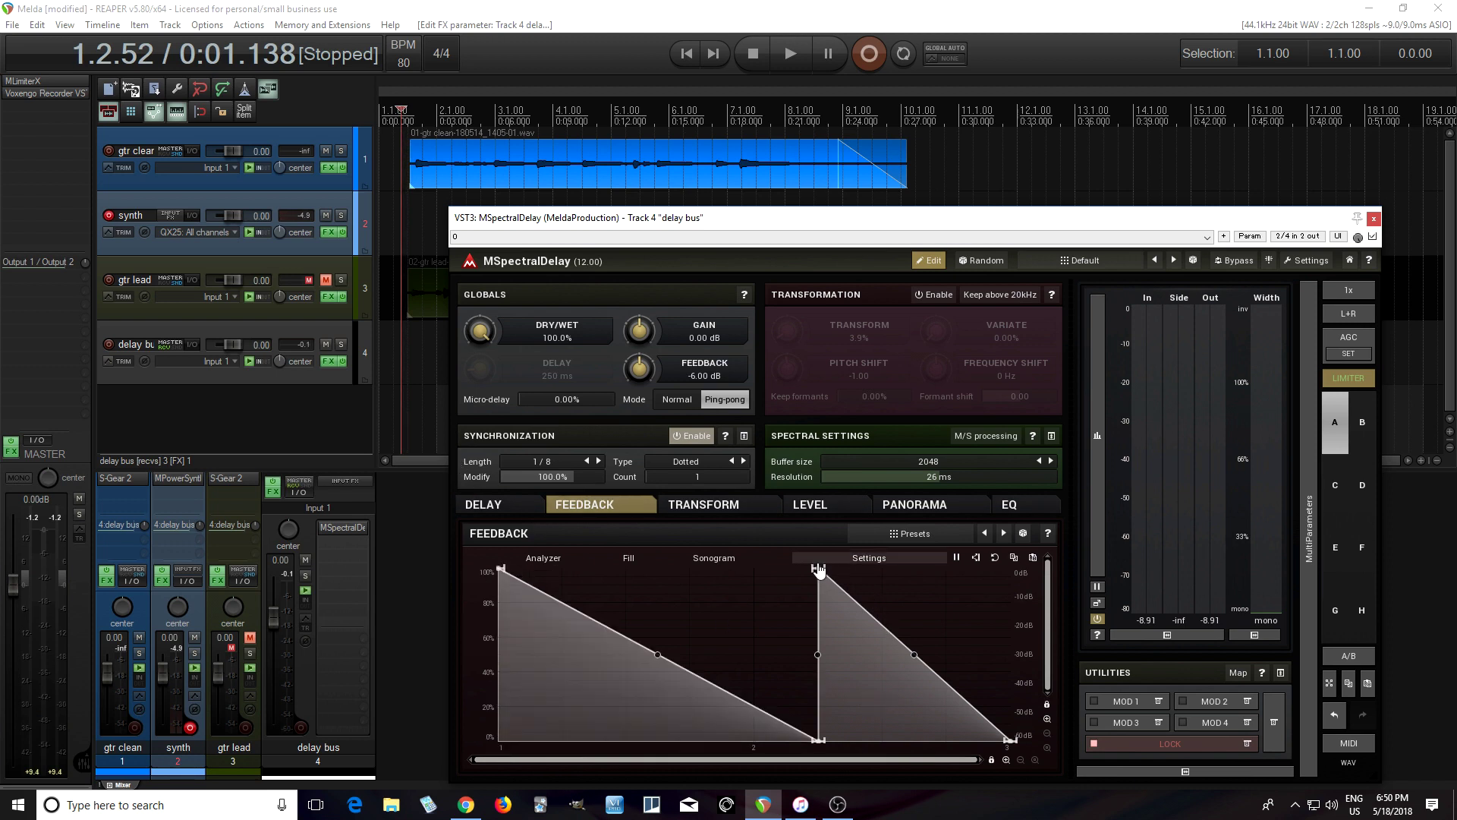
mouse_move(815, 569)
drag(815, 568, 817, 576)
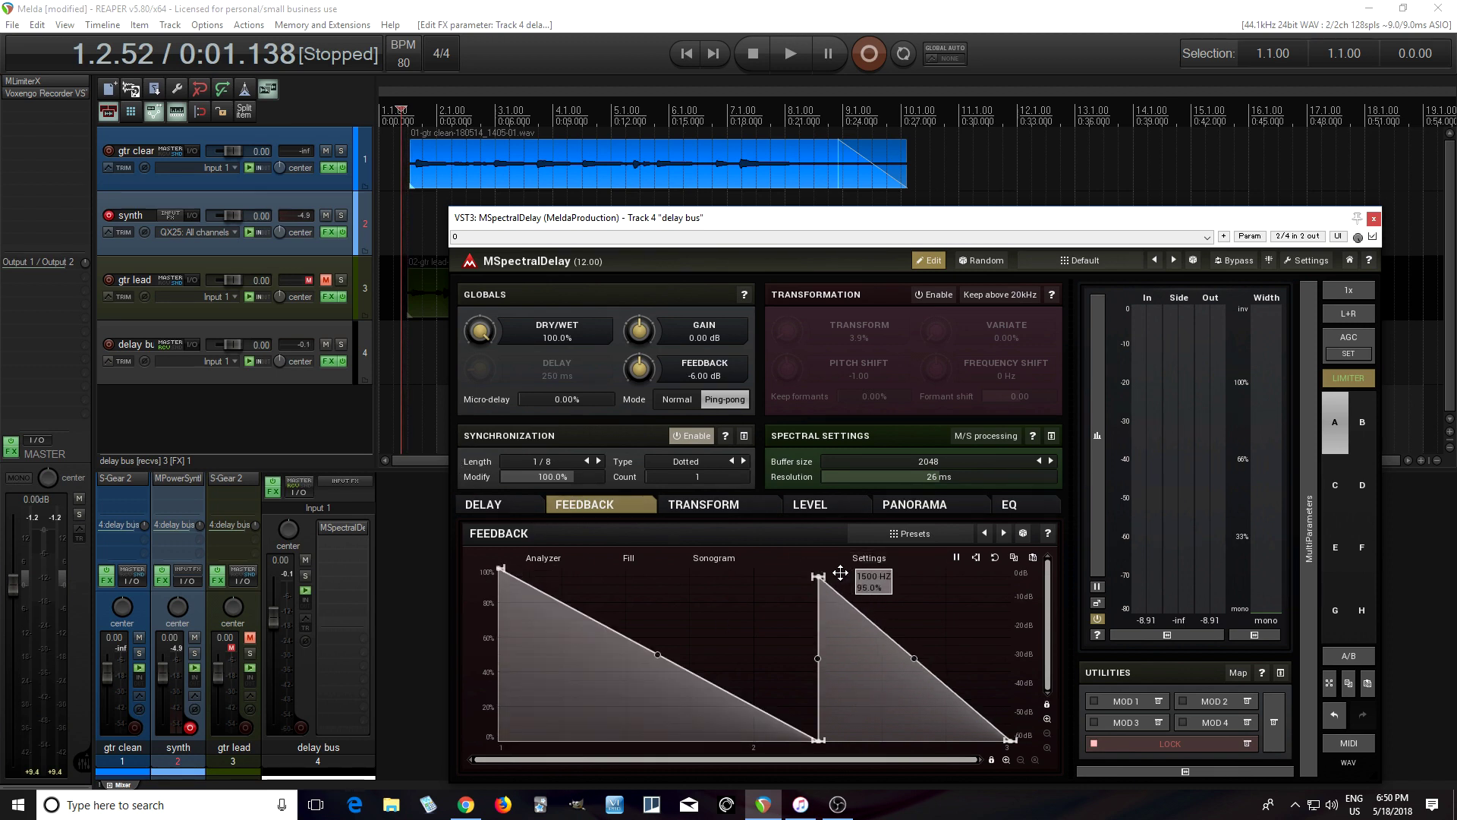
mouse_move(813, 740)
mouse_down()
mouse_move(818, 569)
mouse_move(819, 747)
mouse_up()
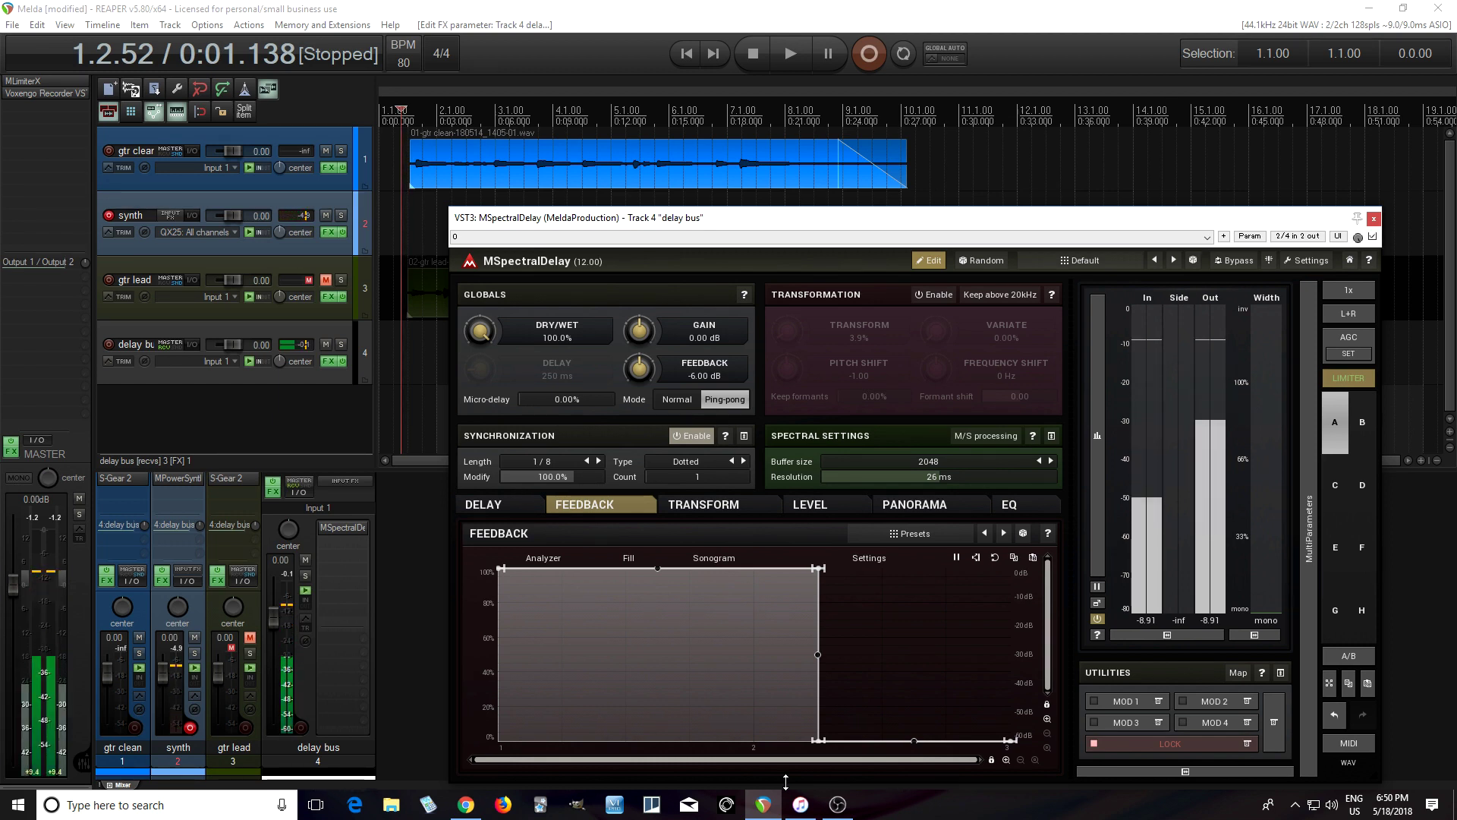
drag(1009, 740, 1009, 569)
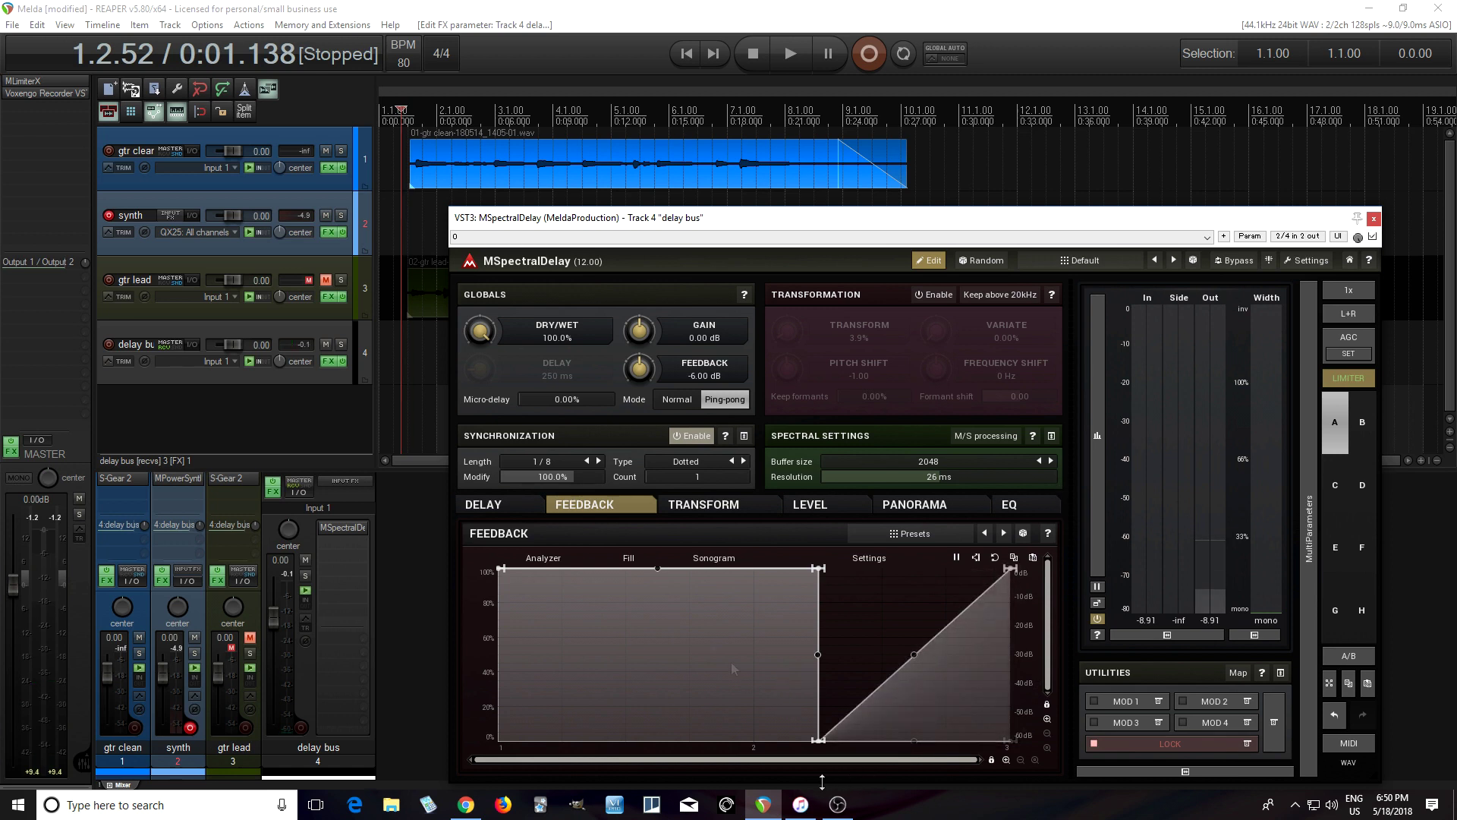
drag(819, 740, 838, 499)
On the Delay curve, lower the 20 kHz and 20 Hz ends, then restore both to 100%
click(503, 507)
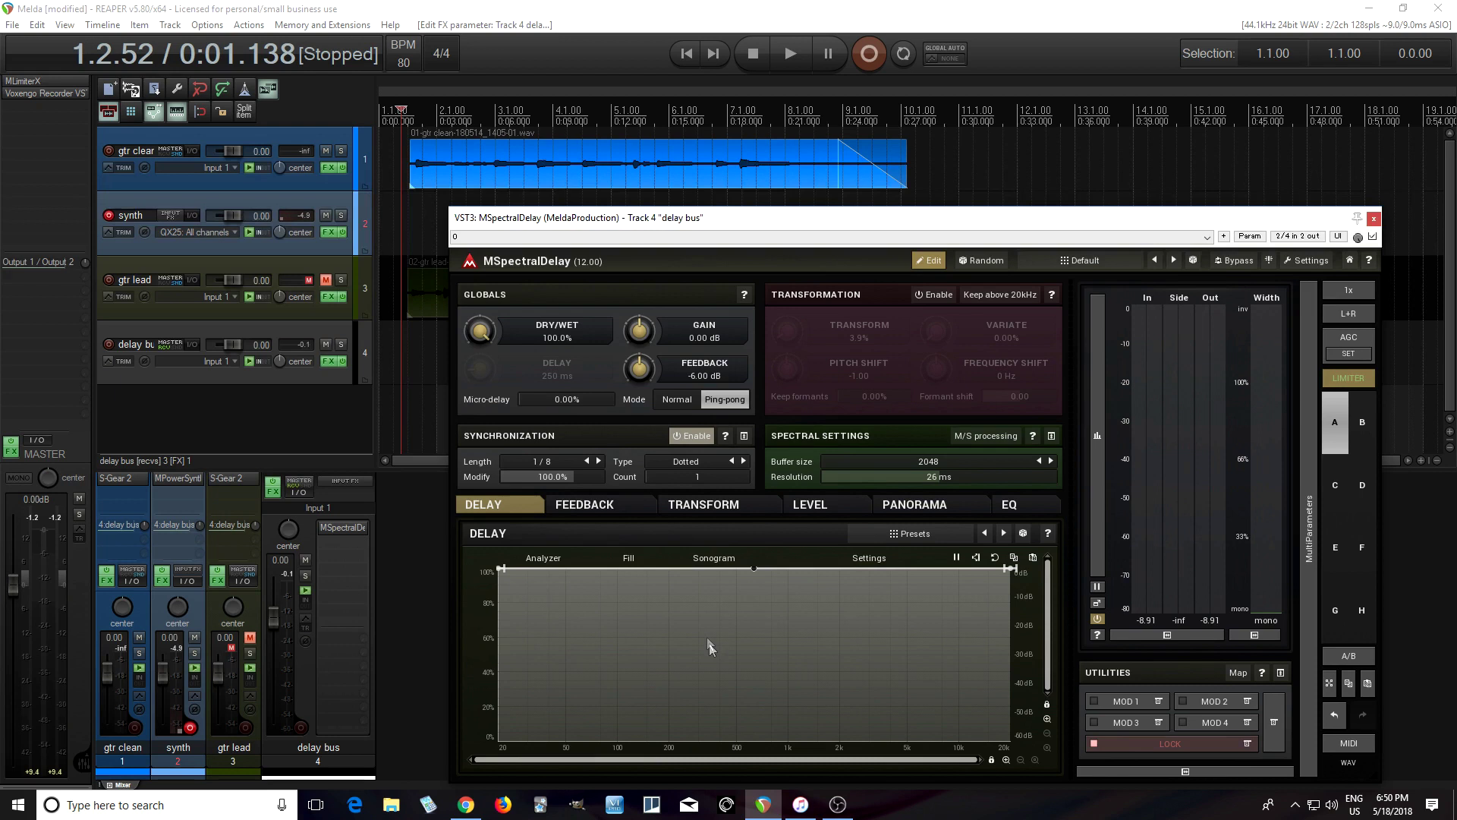
drag(1012, 569, 1028, 658)
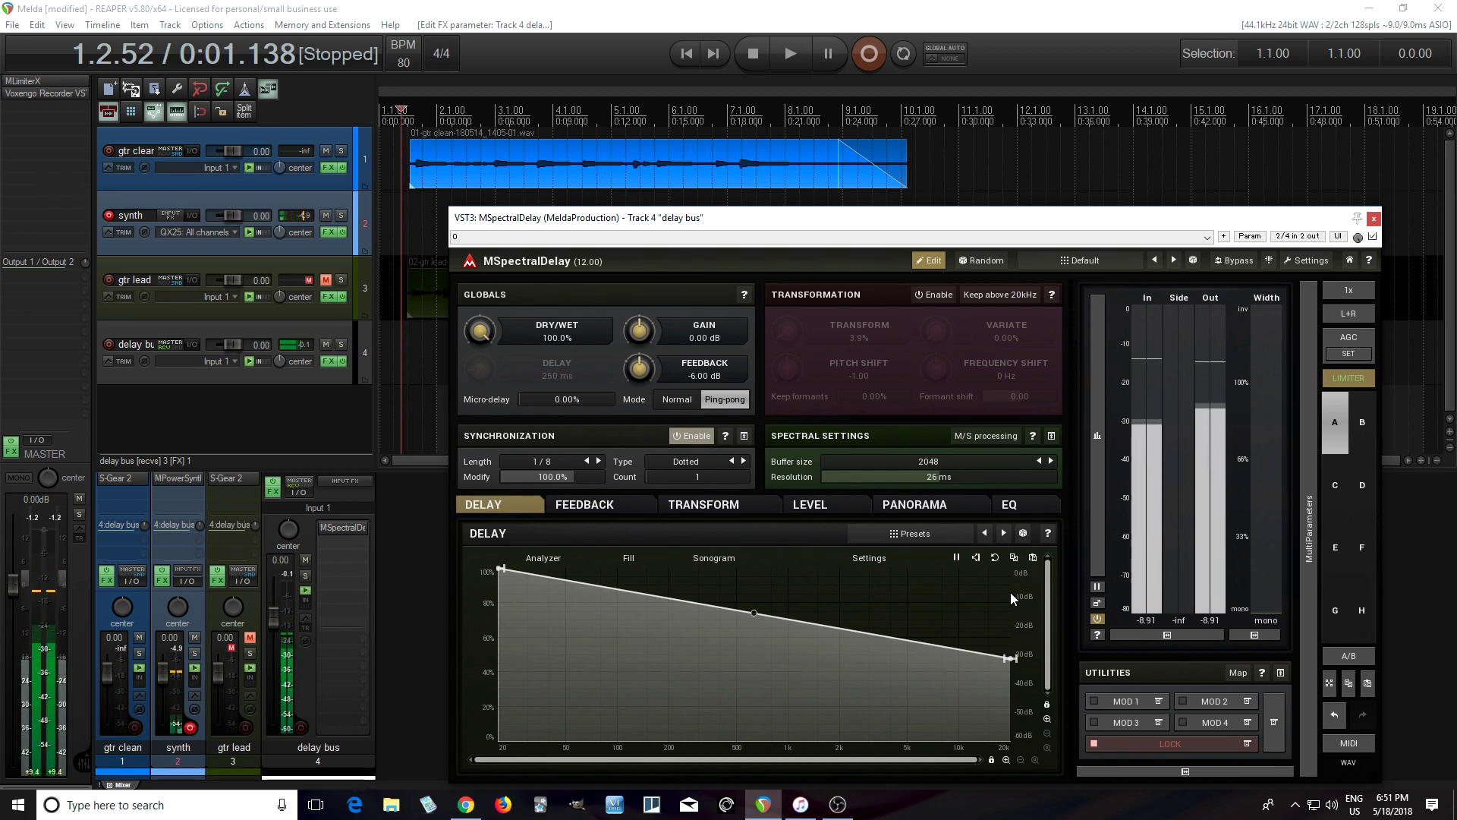
mouse_move(1008, 659)
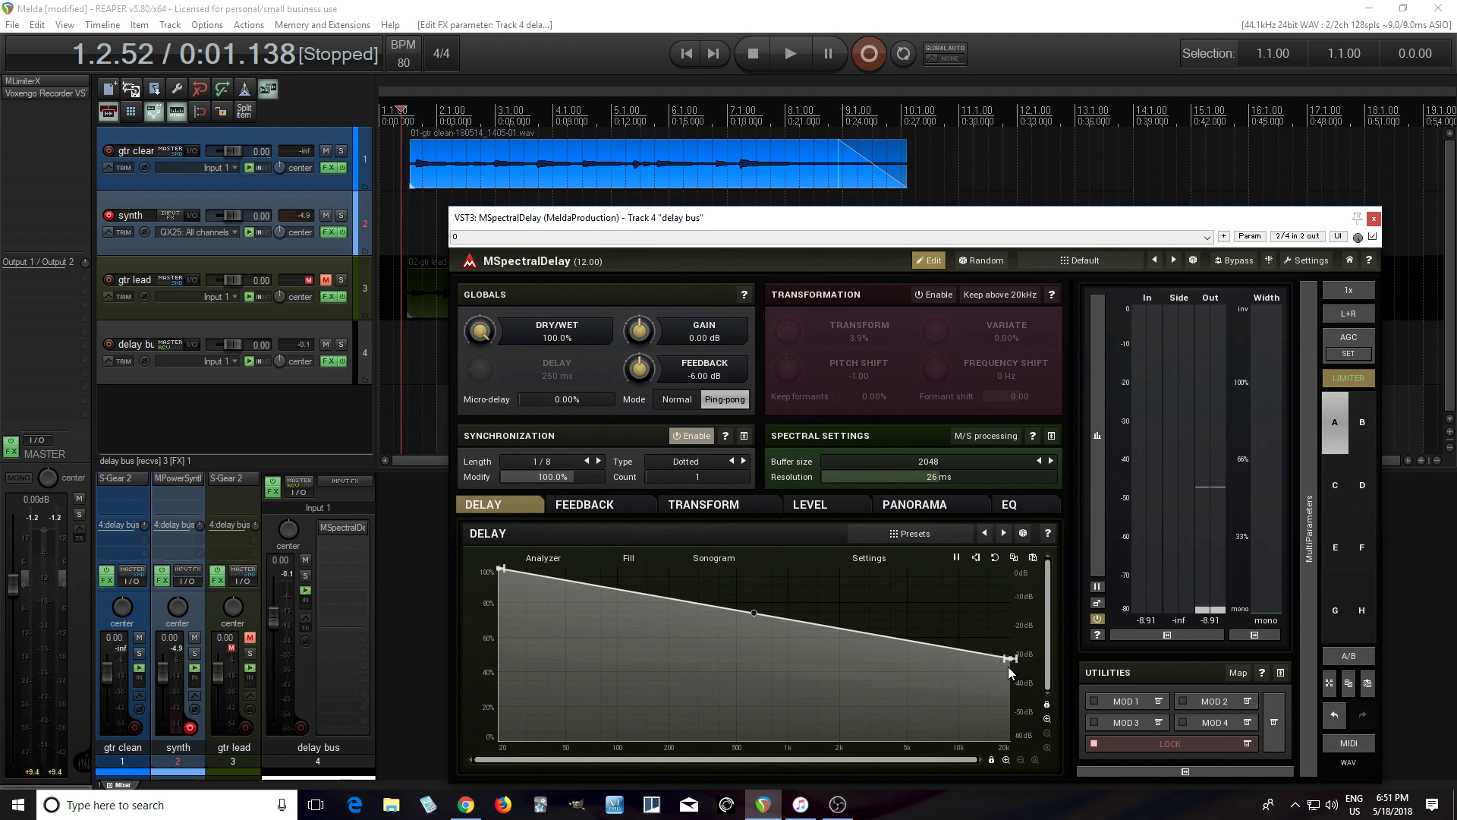
drag(1008, 659, 989, 529)
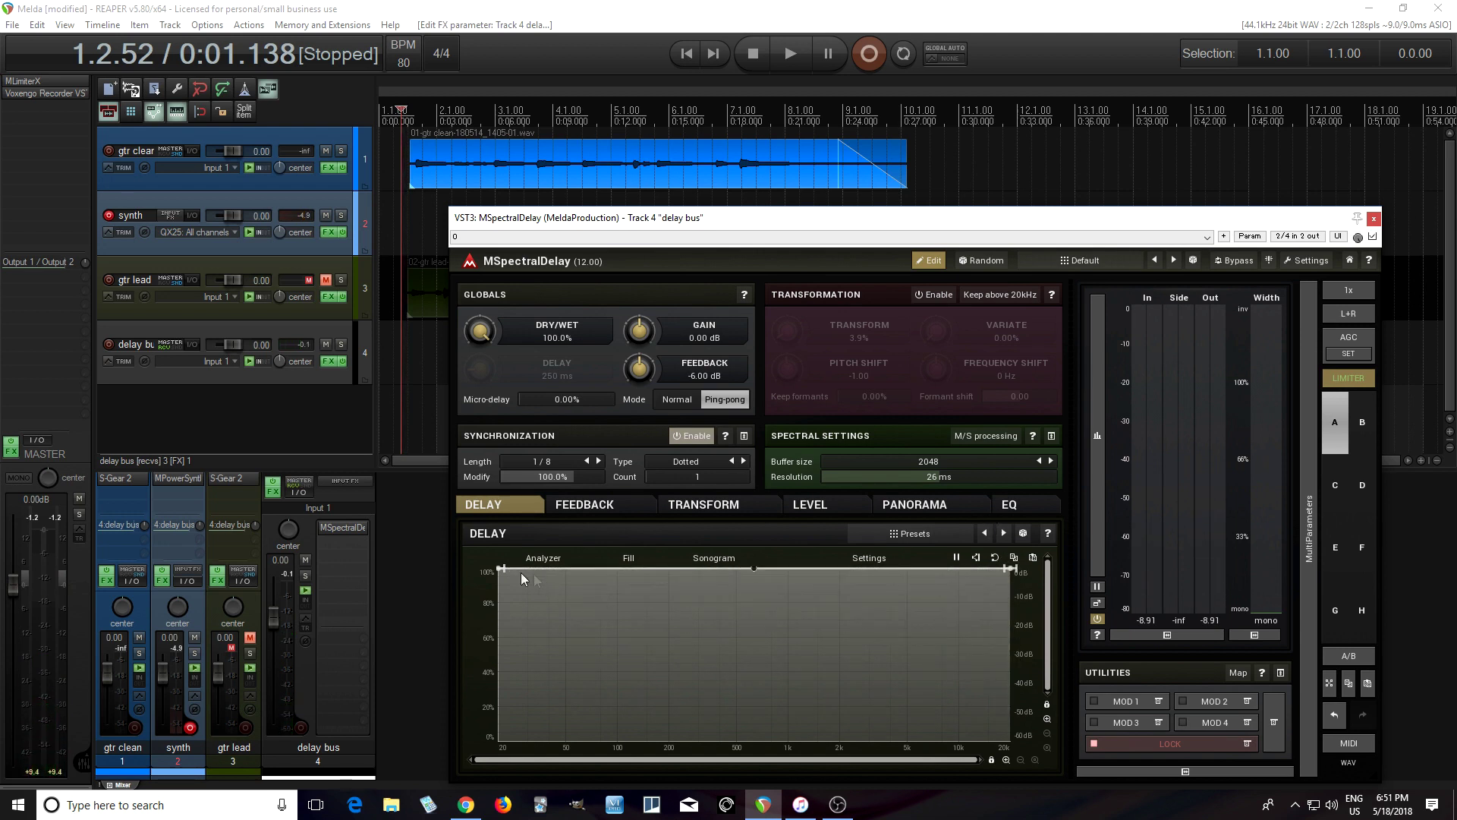
drag(499, 566, 498, 659)
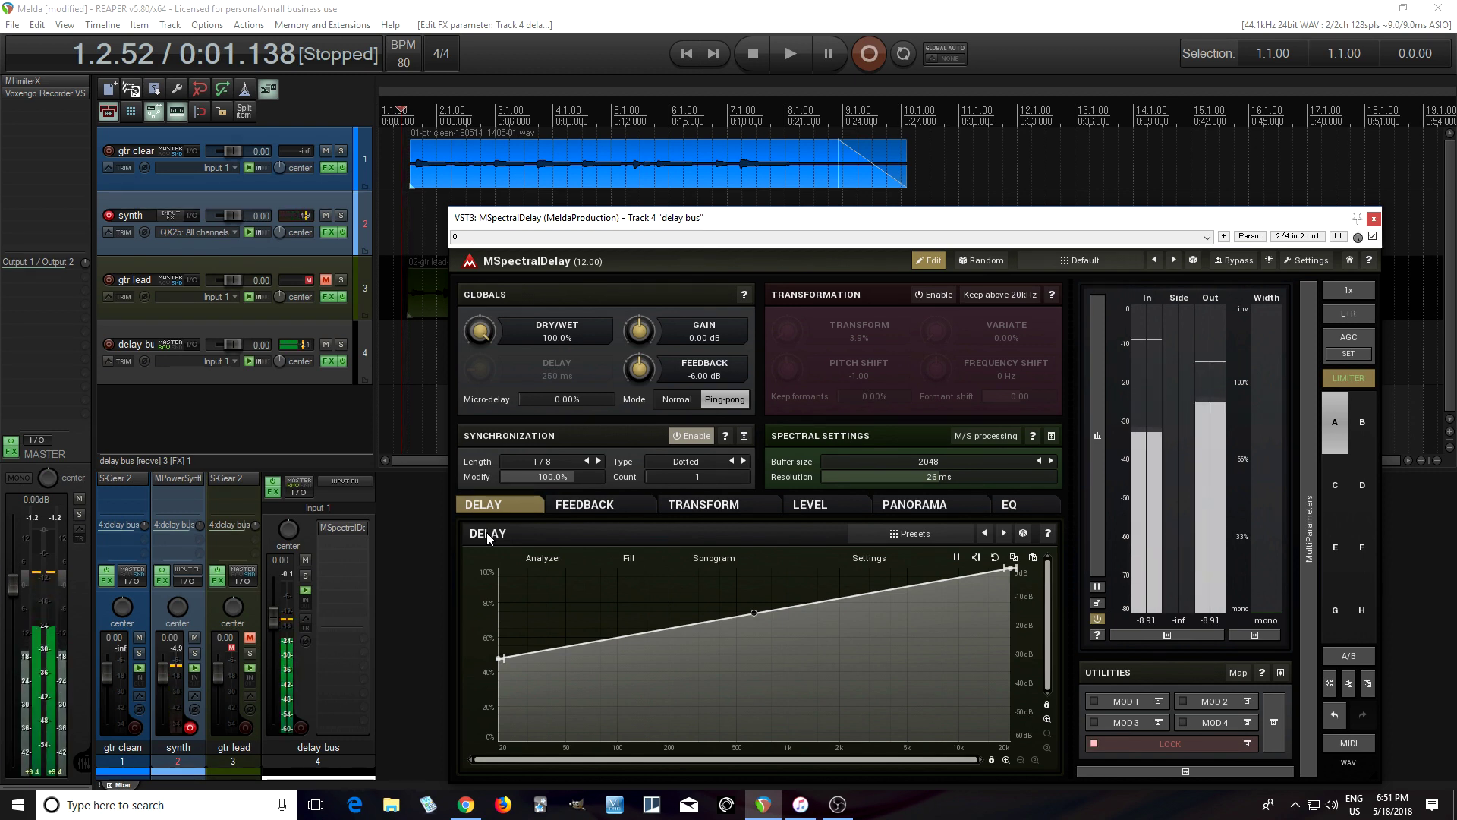
mouse_move(501, 657)
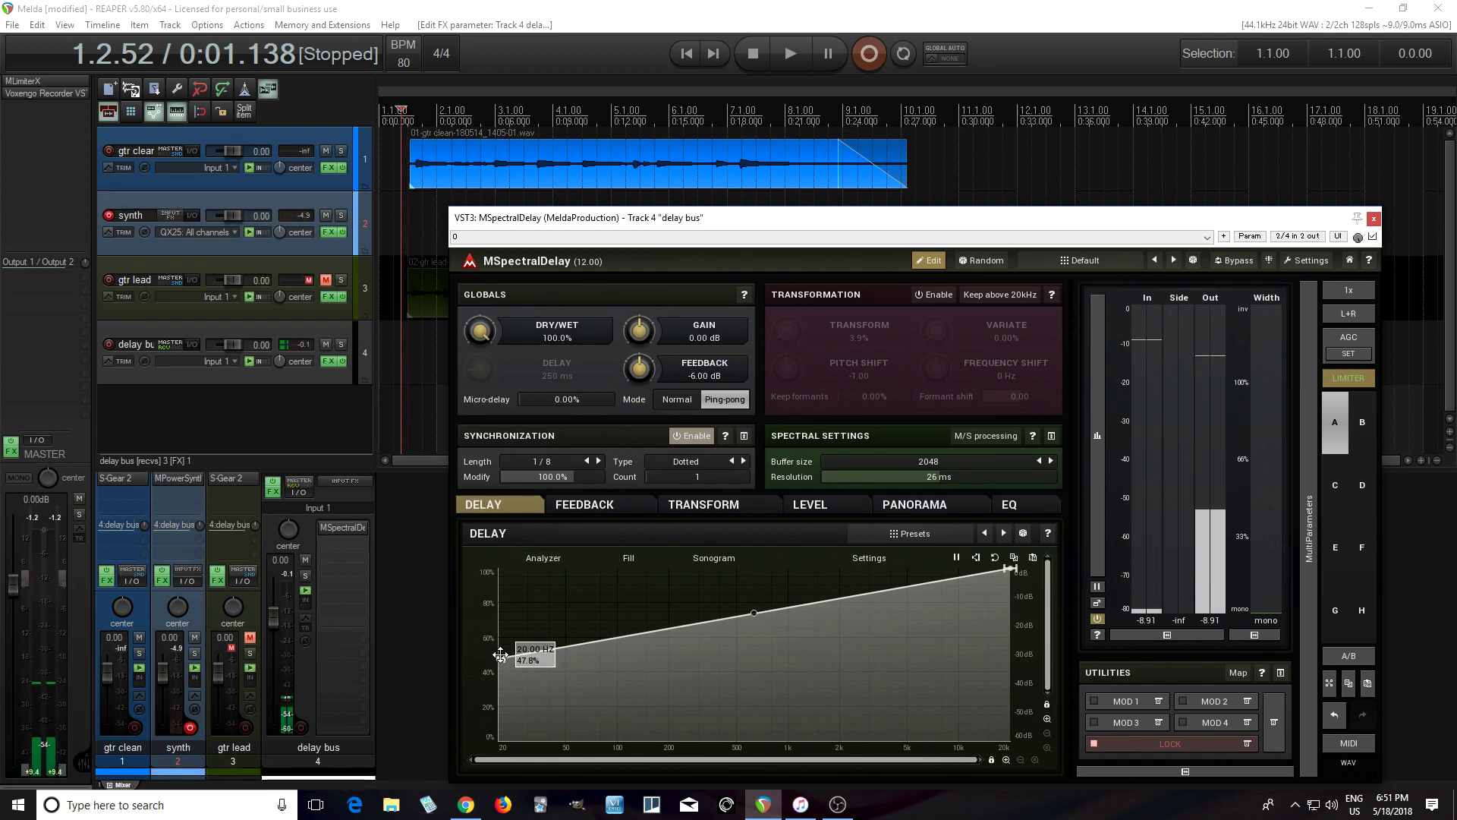
drag(501, 657, 483, 508)
Add a middle delay node dipping to 28.9% near 726 Hz and lengthen sync to 1/2
click(767, 663)
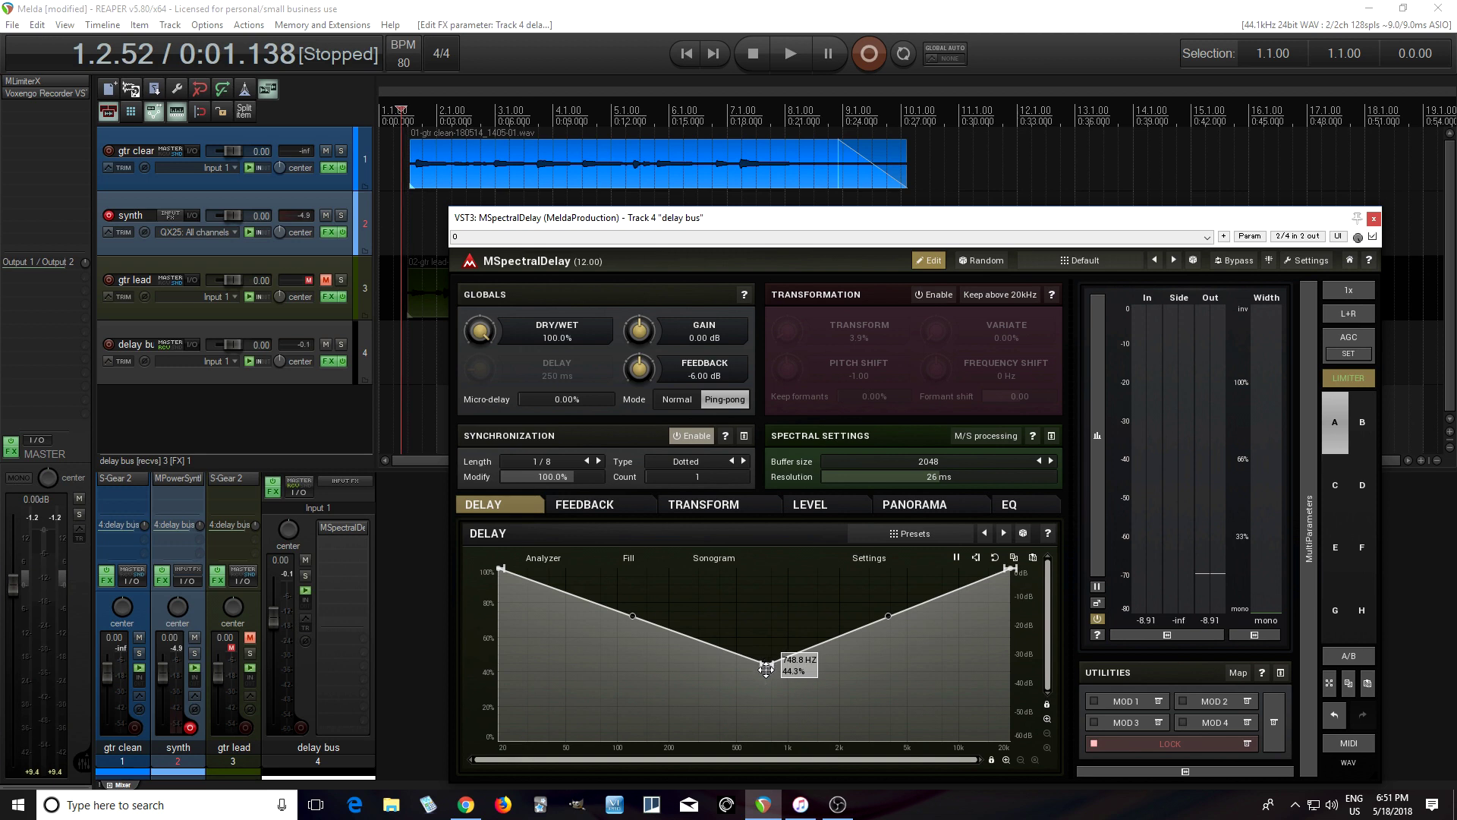
drag(767, 667, 764, 691)
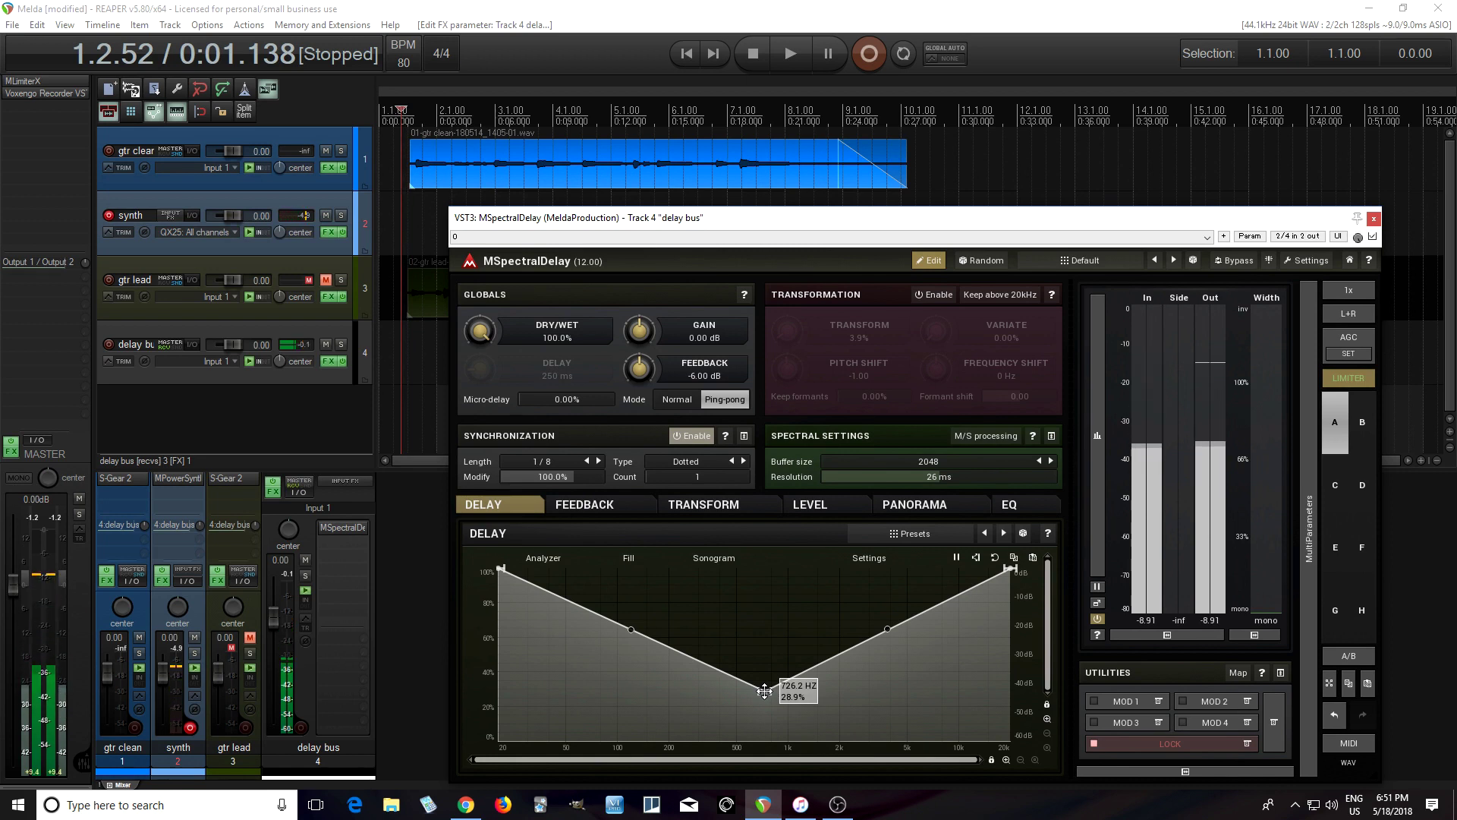
click(589, 461)
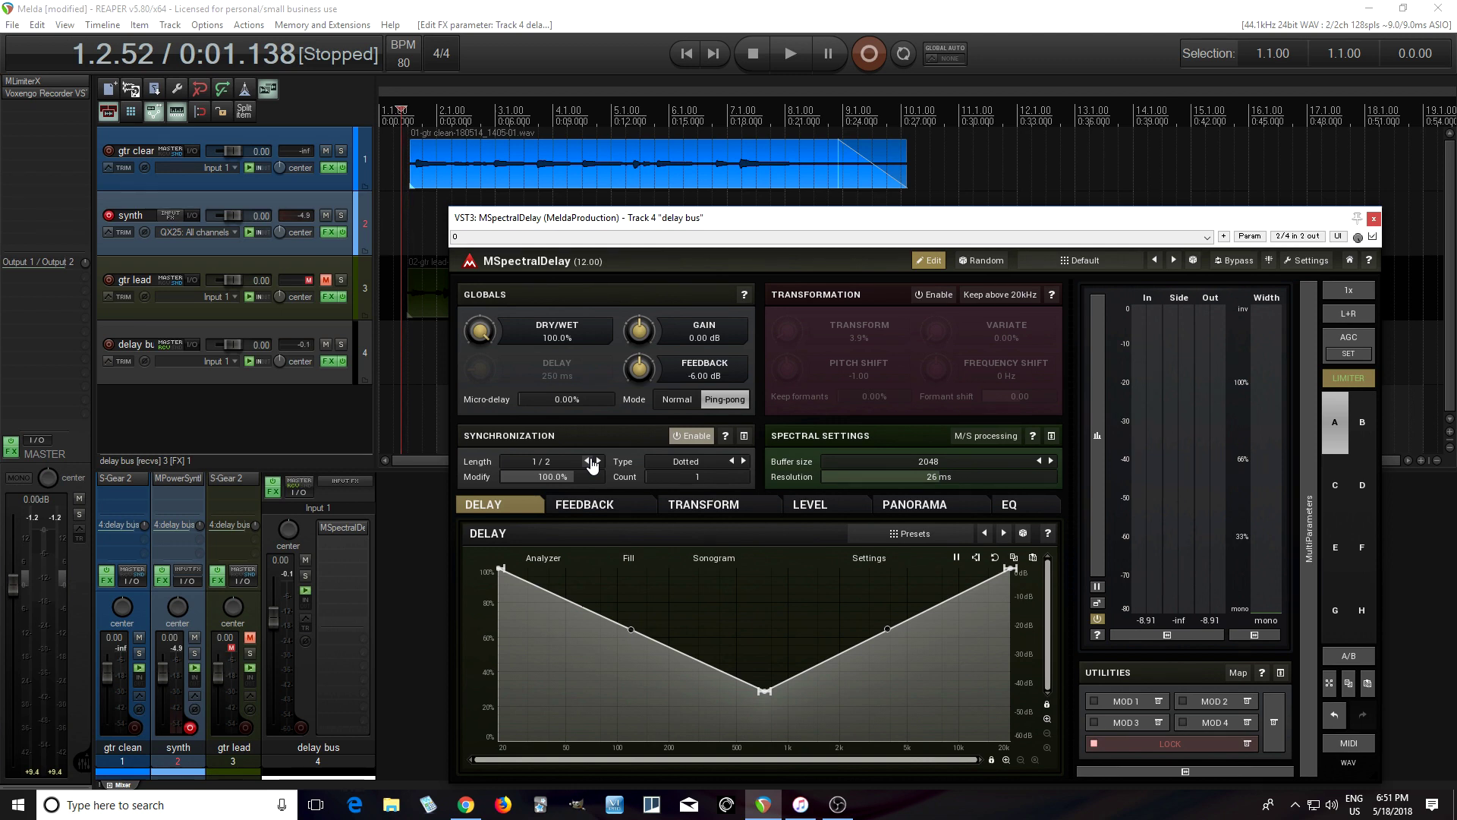
Have MOD 1 learn feedback points, with ranges down to 15% at 20 kHz and 35% at 1500 Hz
click(605, 514)
click(1159, 702)
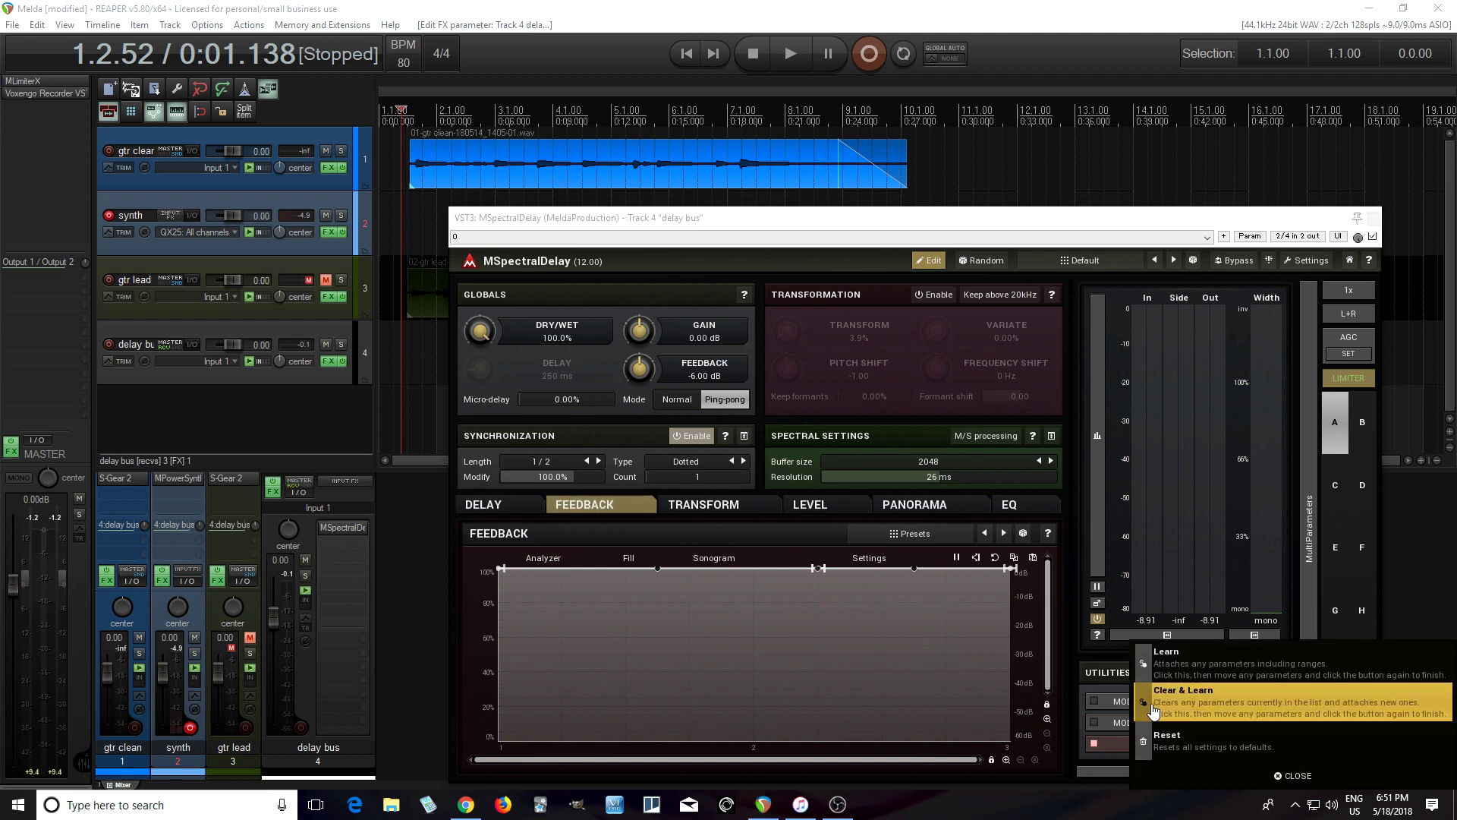
click(1159, 706)
drag(1010, 567, 996, 716)
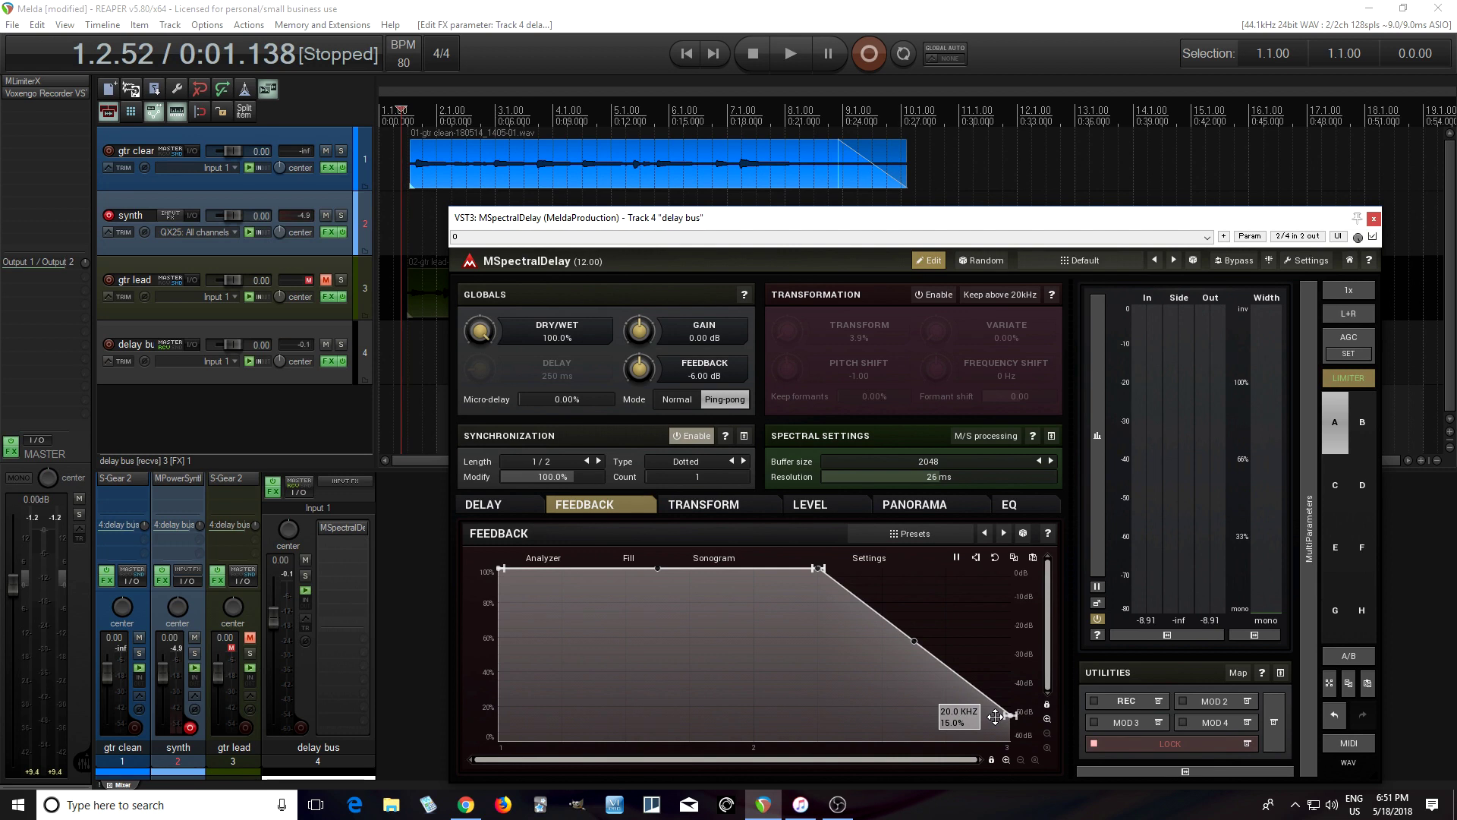
drag(818, 568, 820, 683)
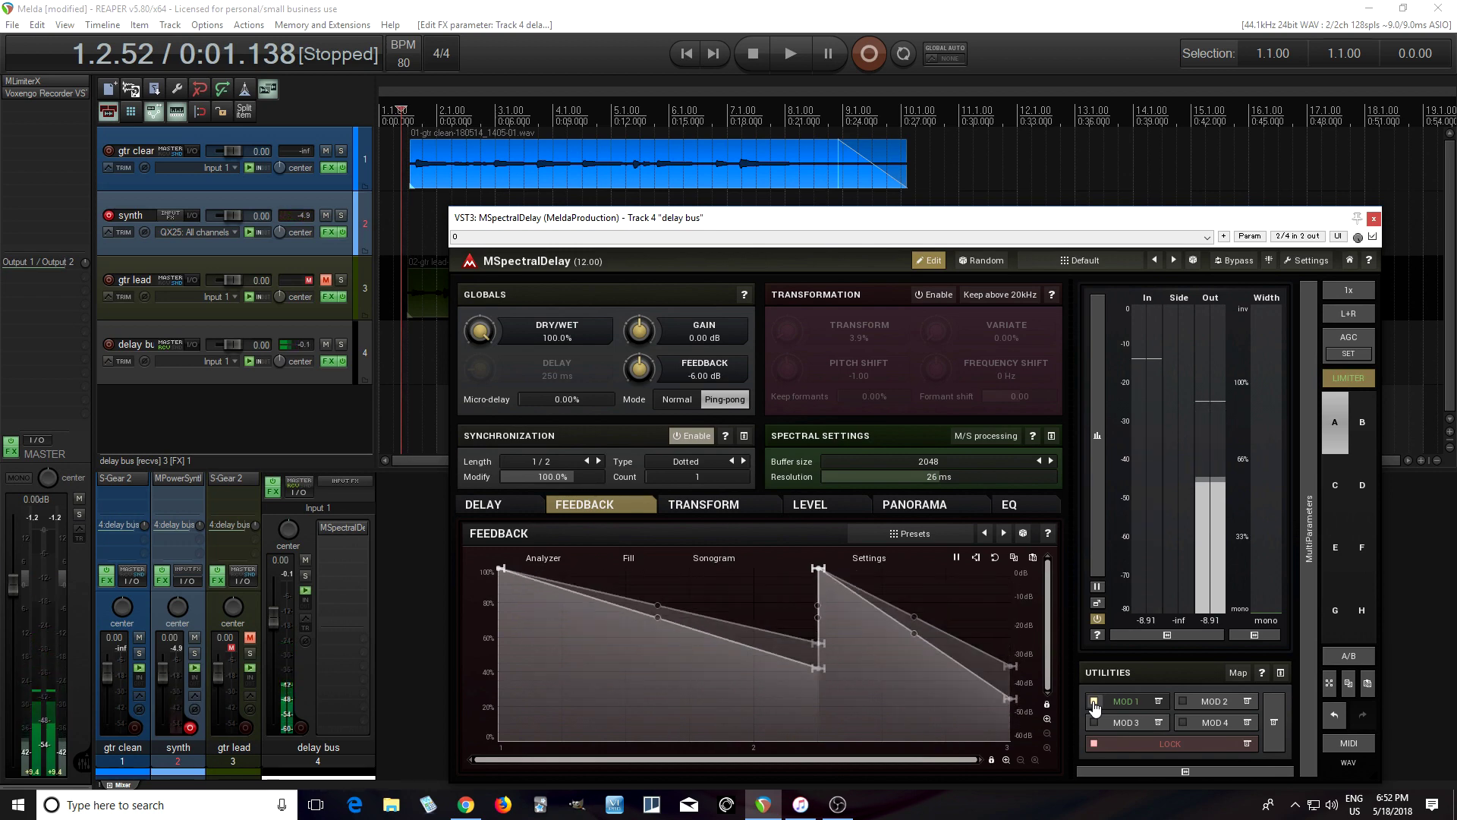
Set Modulator 1's main shape to Triangle
click(1134, 703)
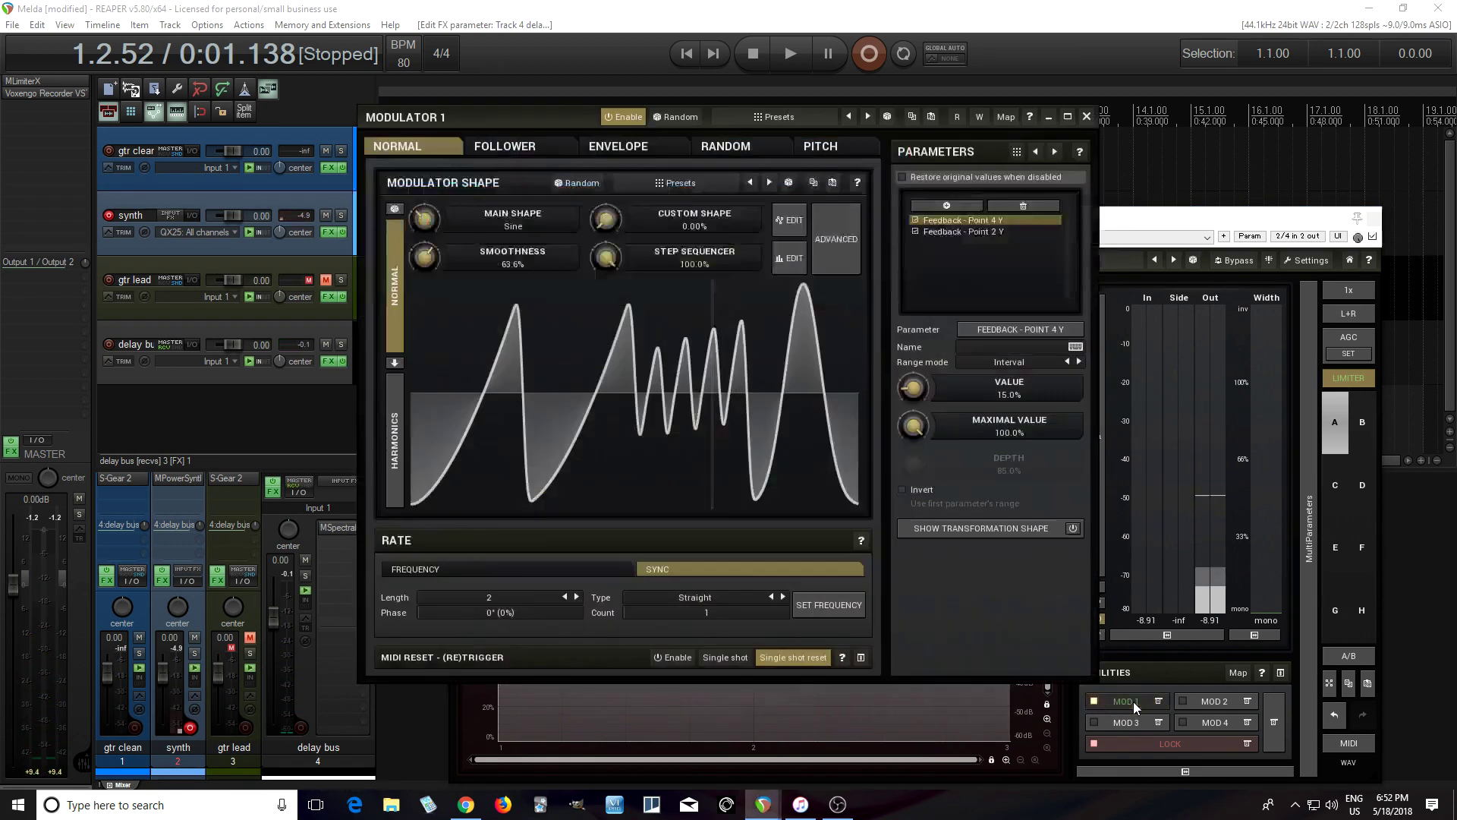
click(609, 426)
click(843, 393)
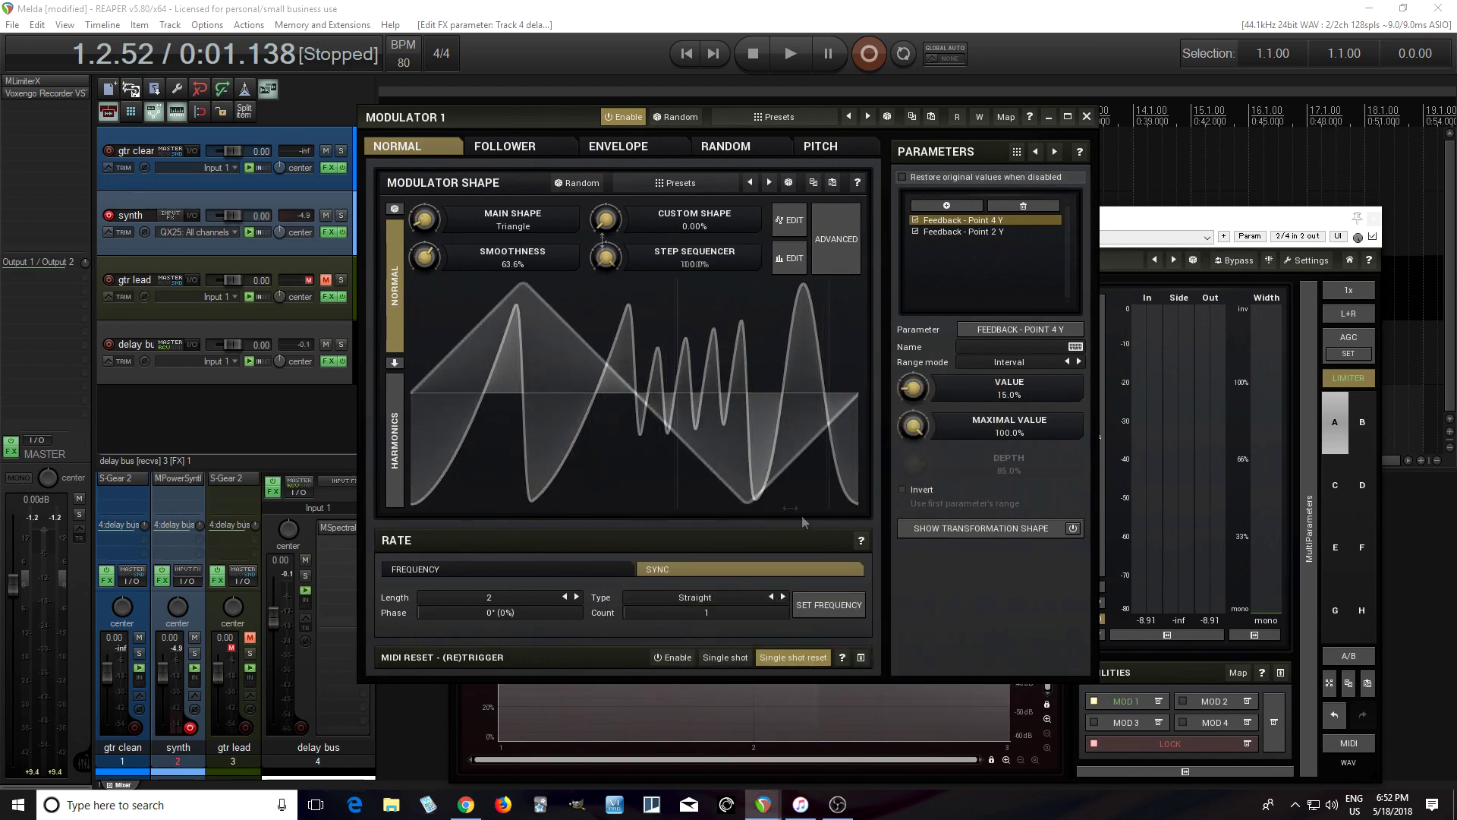
click(1087, 118)
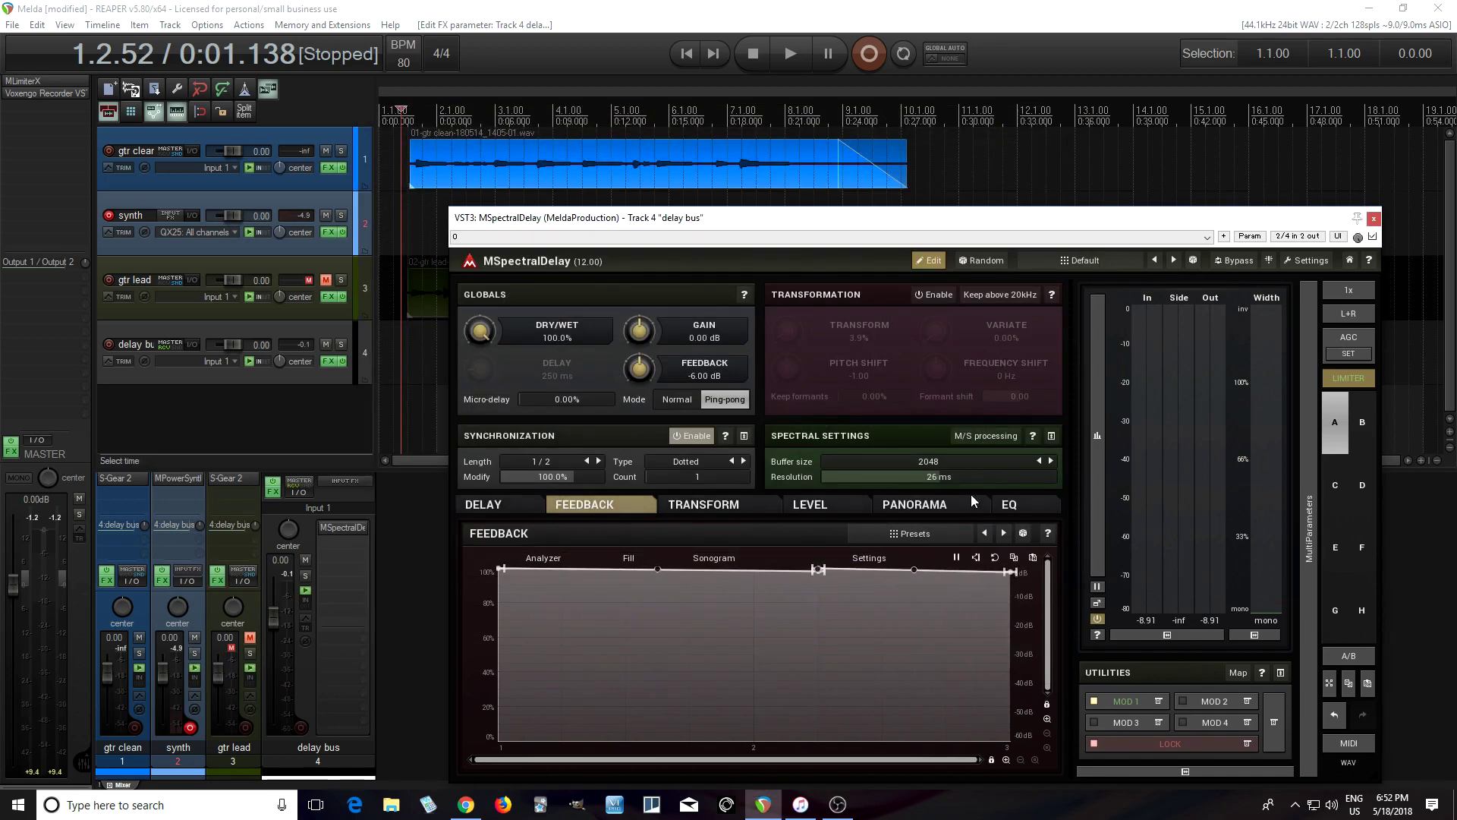